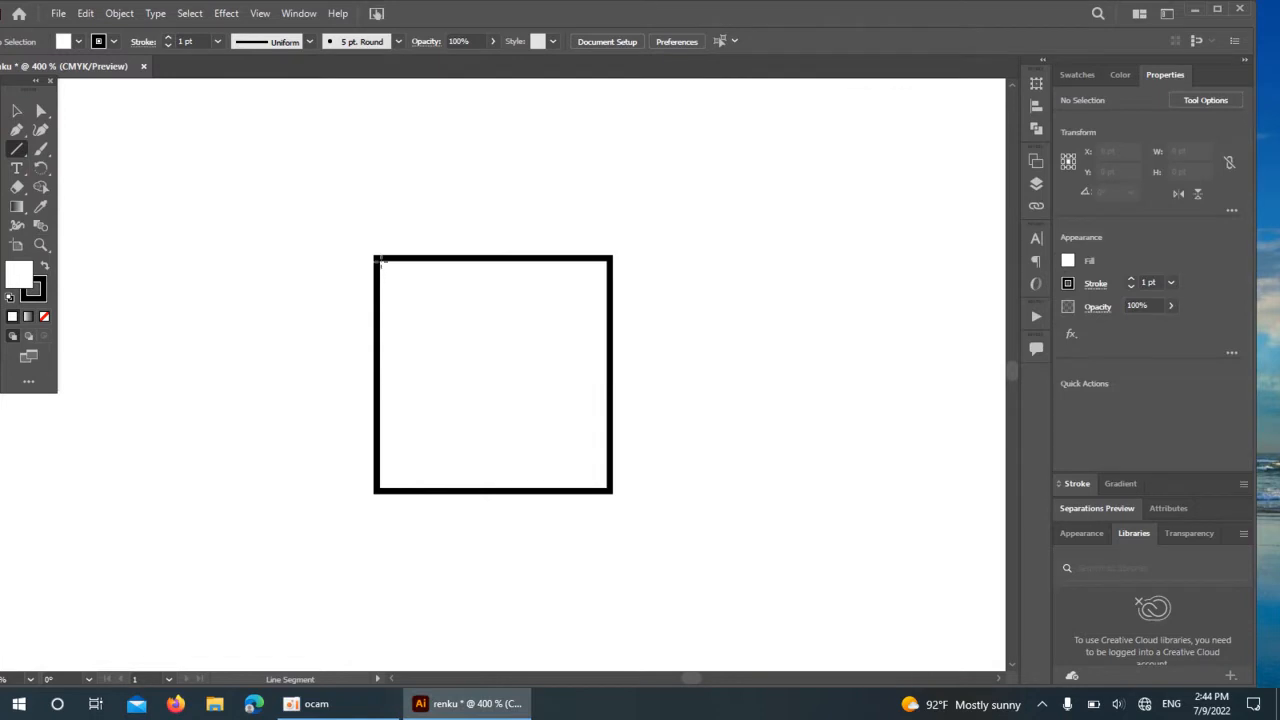
# Step: Draw two diagonal lines across the square, connecting its opposite corners
pyautogui.moveTo(377, 259); pyautogui.dragTo(609, 490)
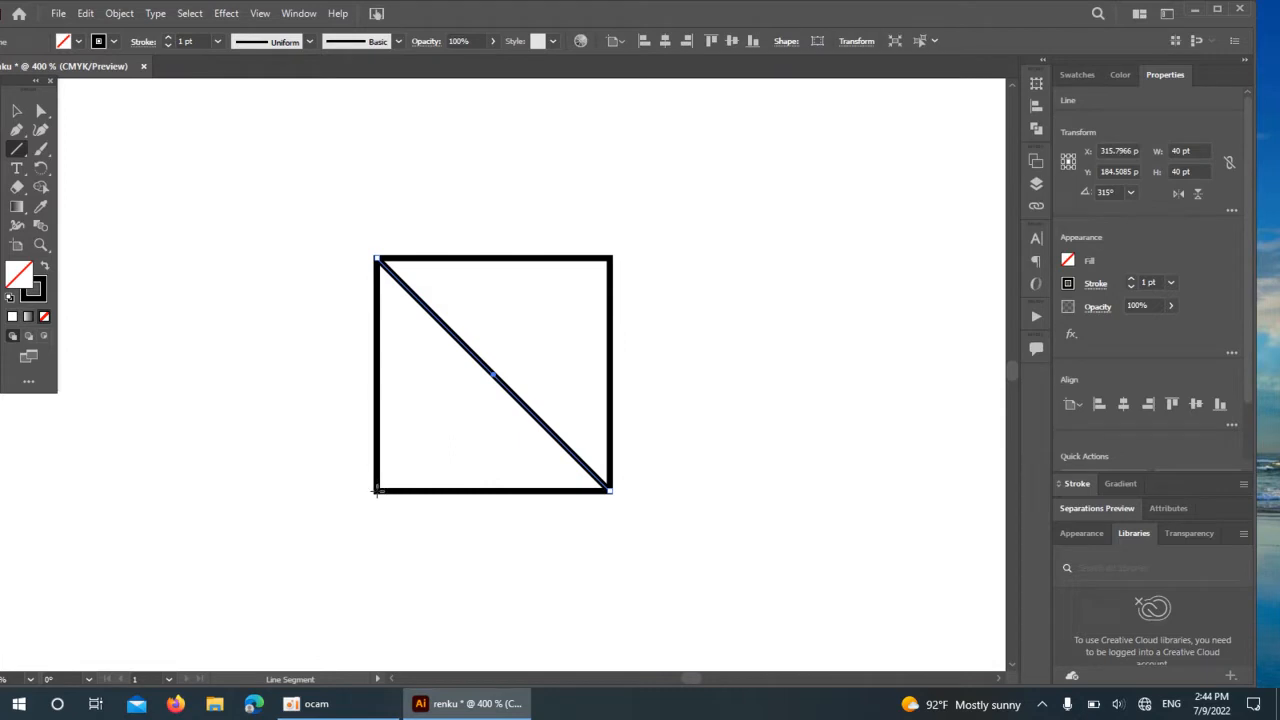
pyautogui.moveTo(377, 490); pyautogui.dragTo(611, 259)
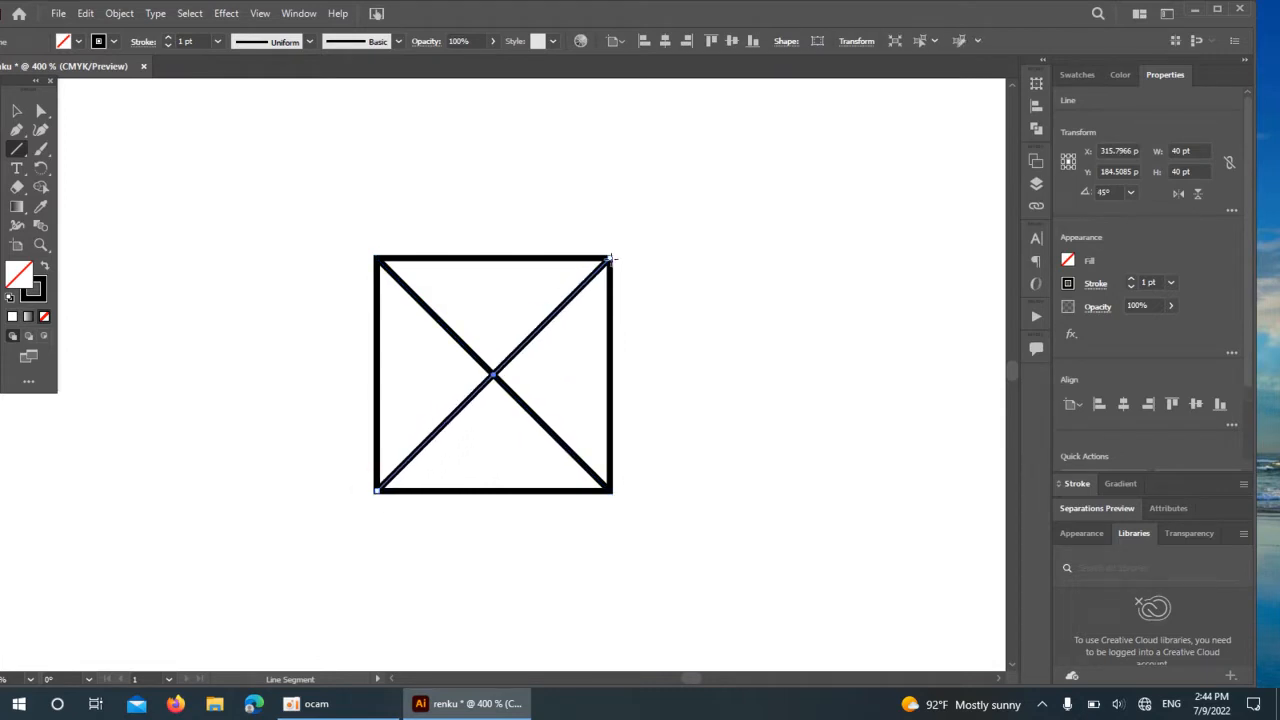
# Step: Divide the square along both diagonals with the Pathfinder Divide operation and ungroup the resulting triangles
pyautogui.click(17, 111)
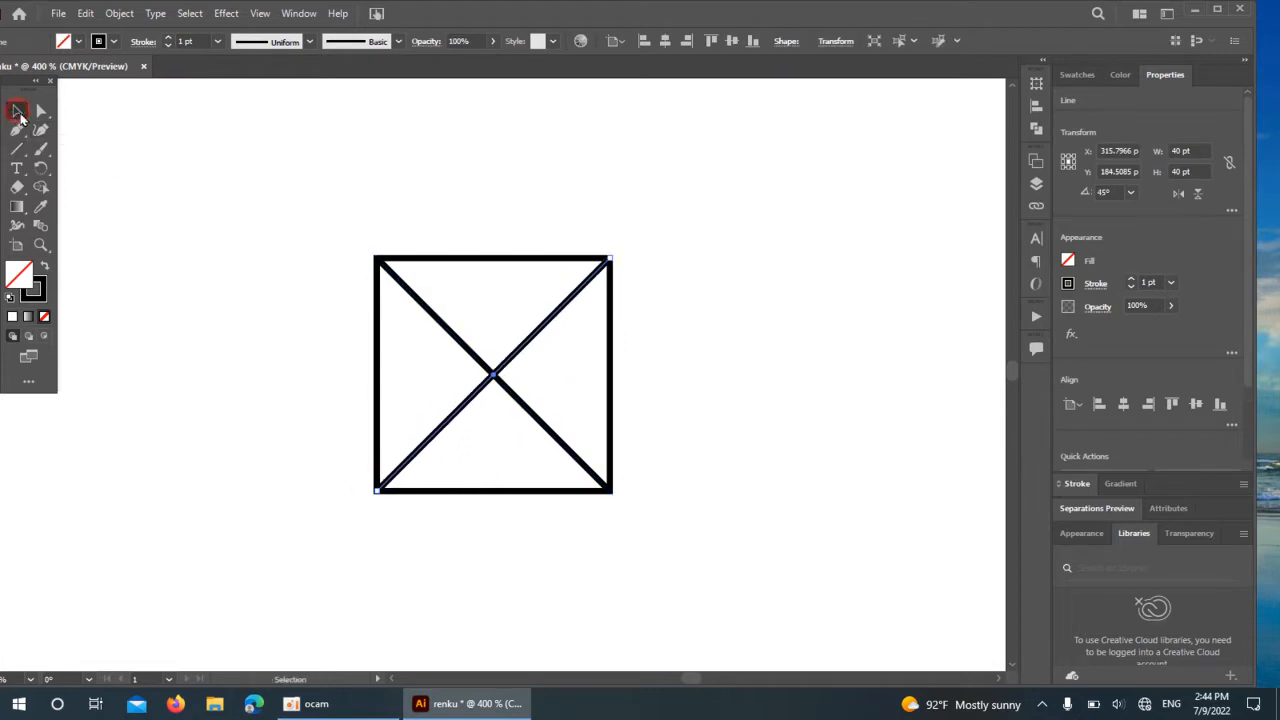
pyautogui.moveTo(281, 228); pyautogui.dragTo(632, 458)
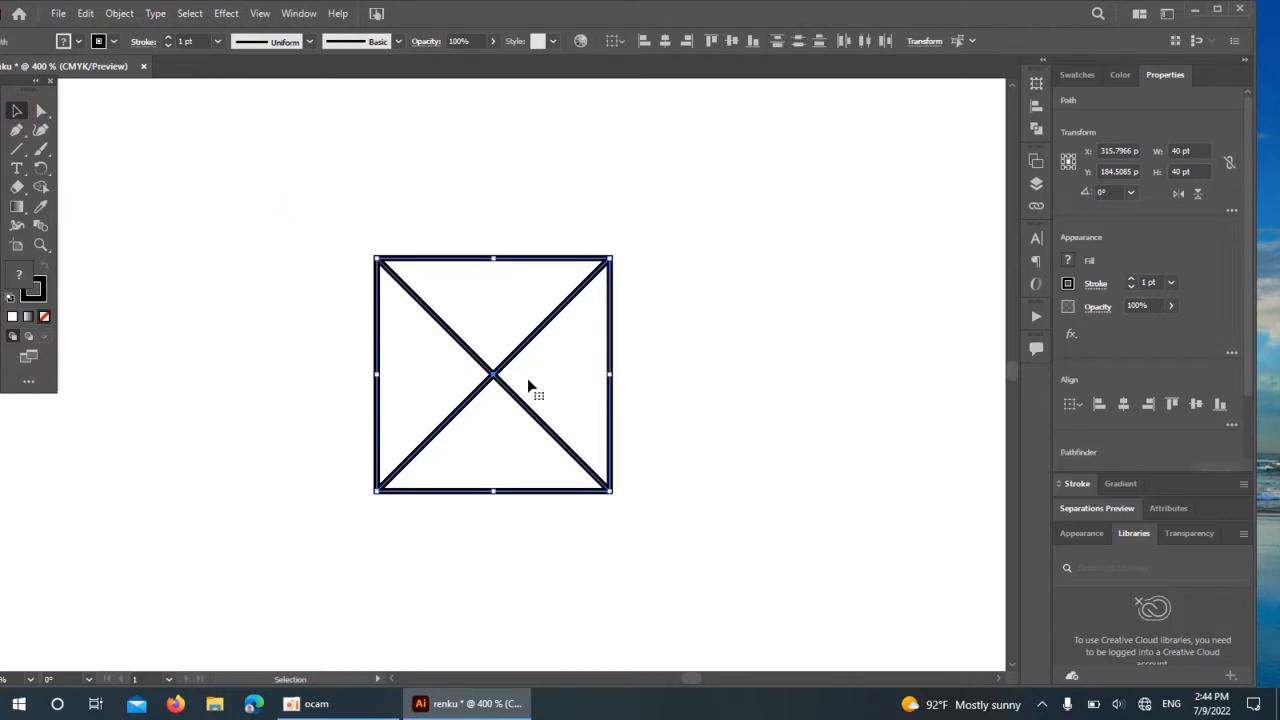
pyautogui.click(299, 13)
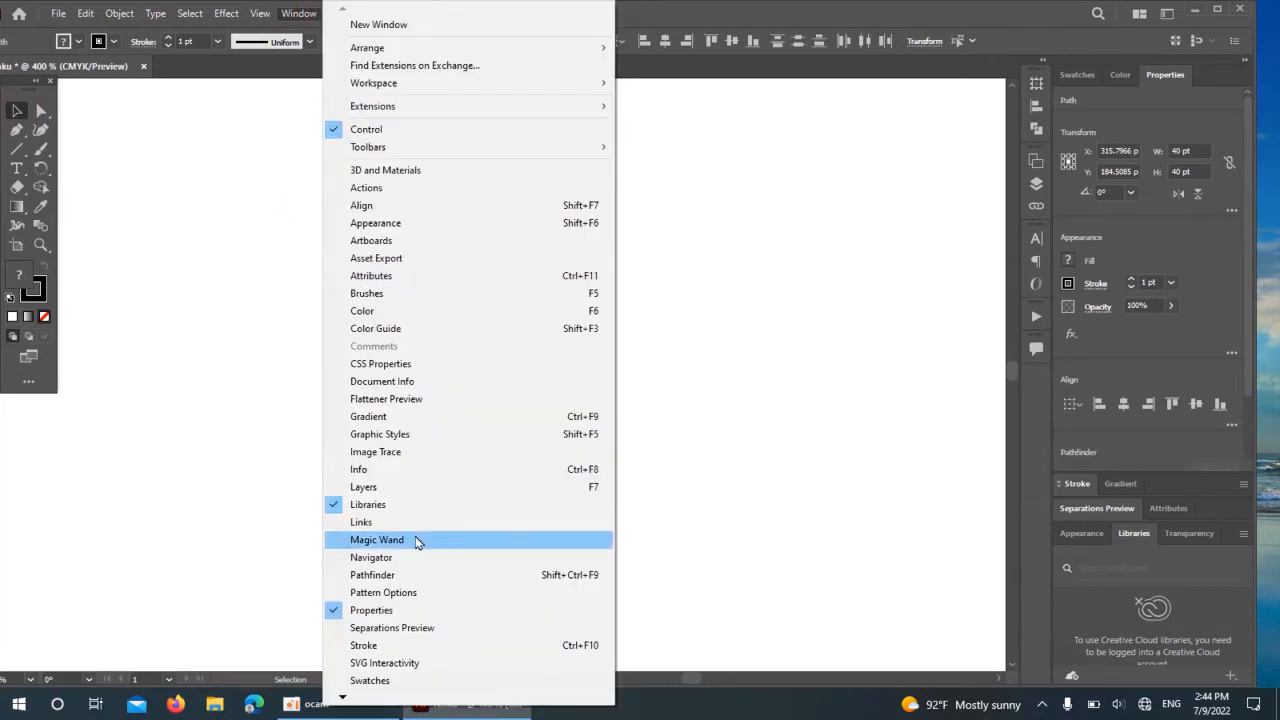
pyautogui.click(390, 576)
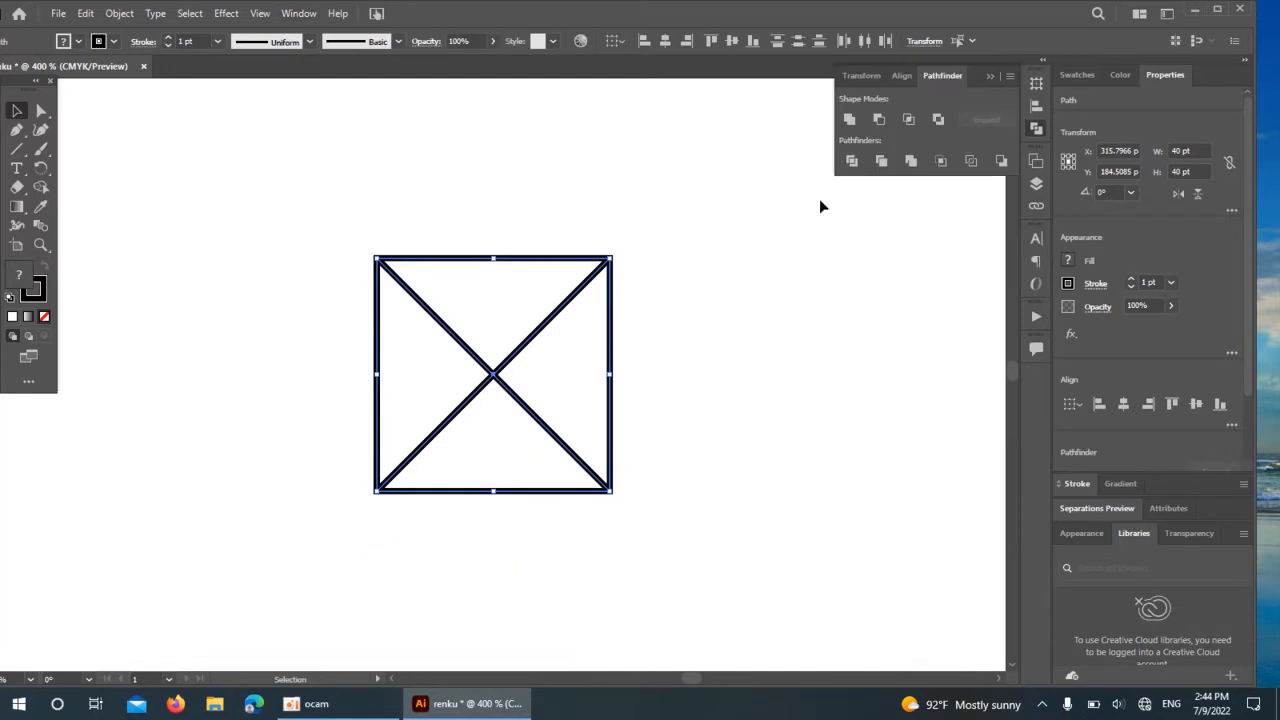
pyautogui.click(851, 162)
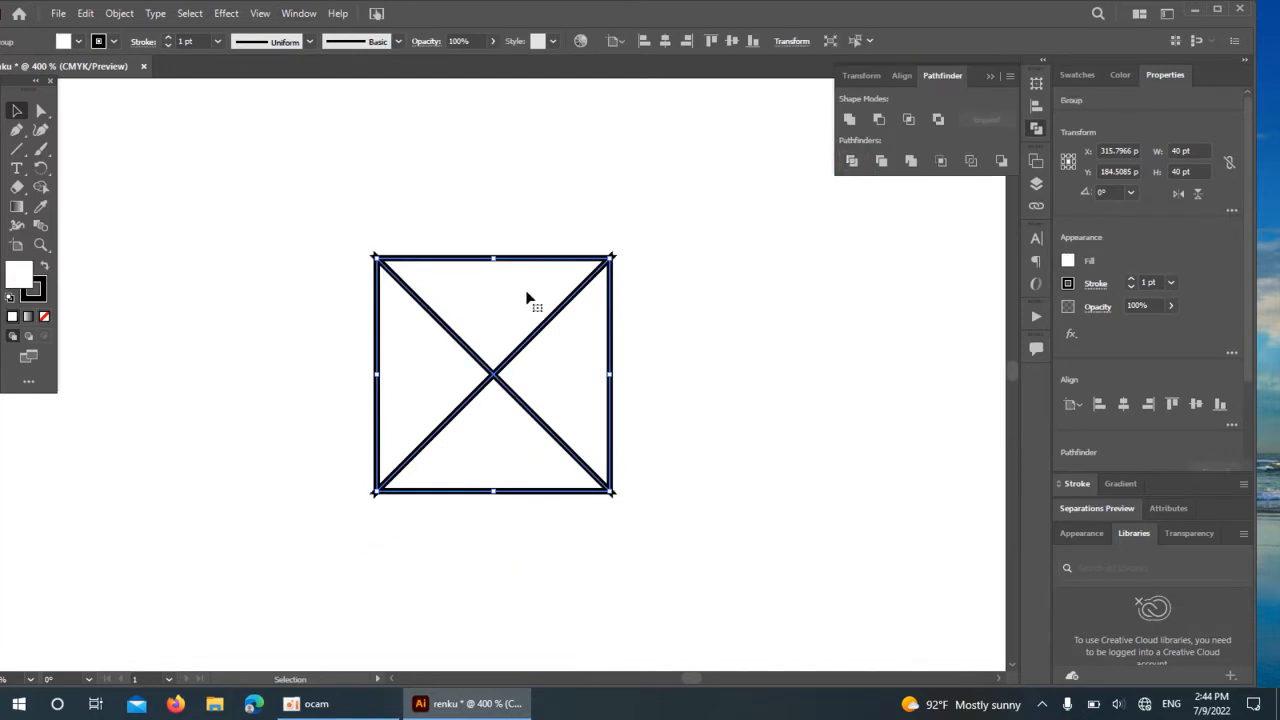
pyautogui.rightClick(458, 310)
pyautogui.click(490, 440)
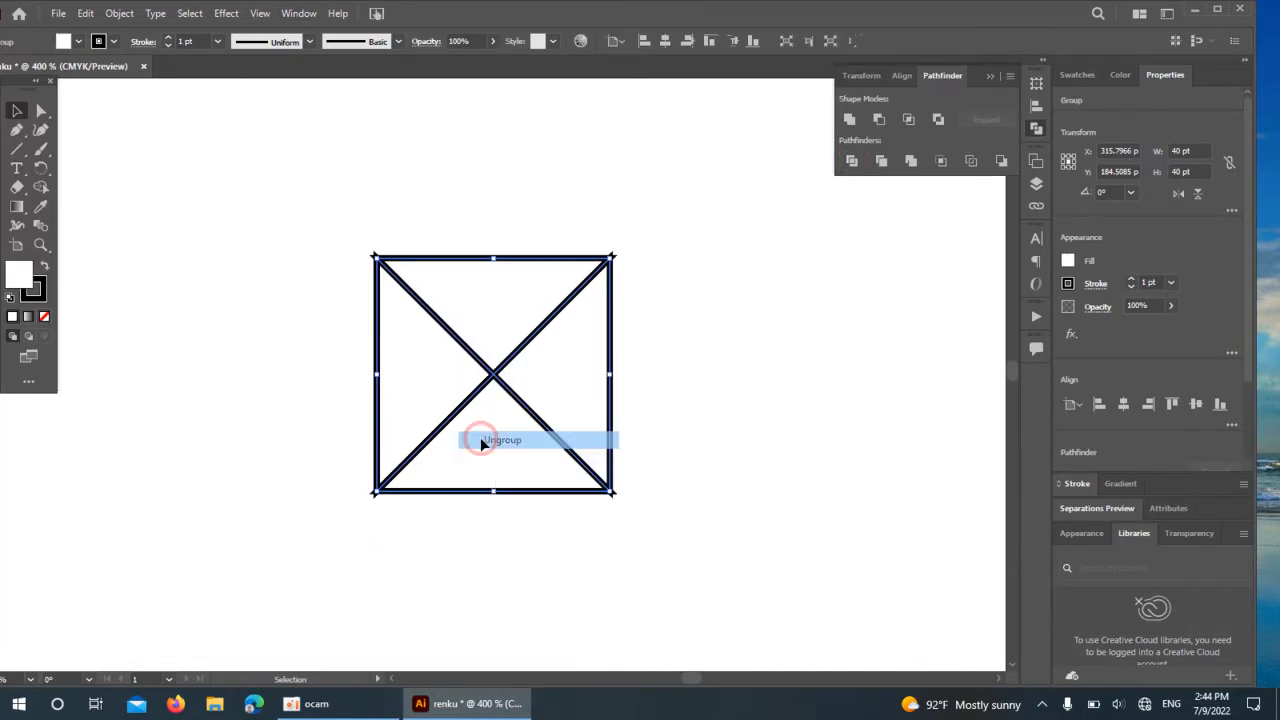
pyautogui.click(990, 78)
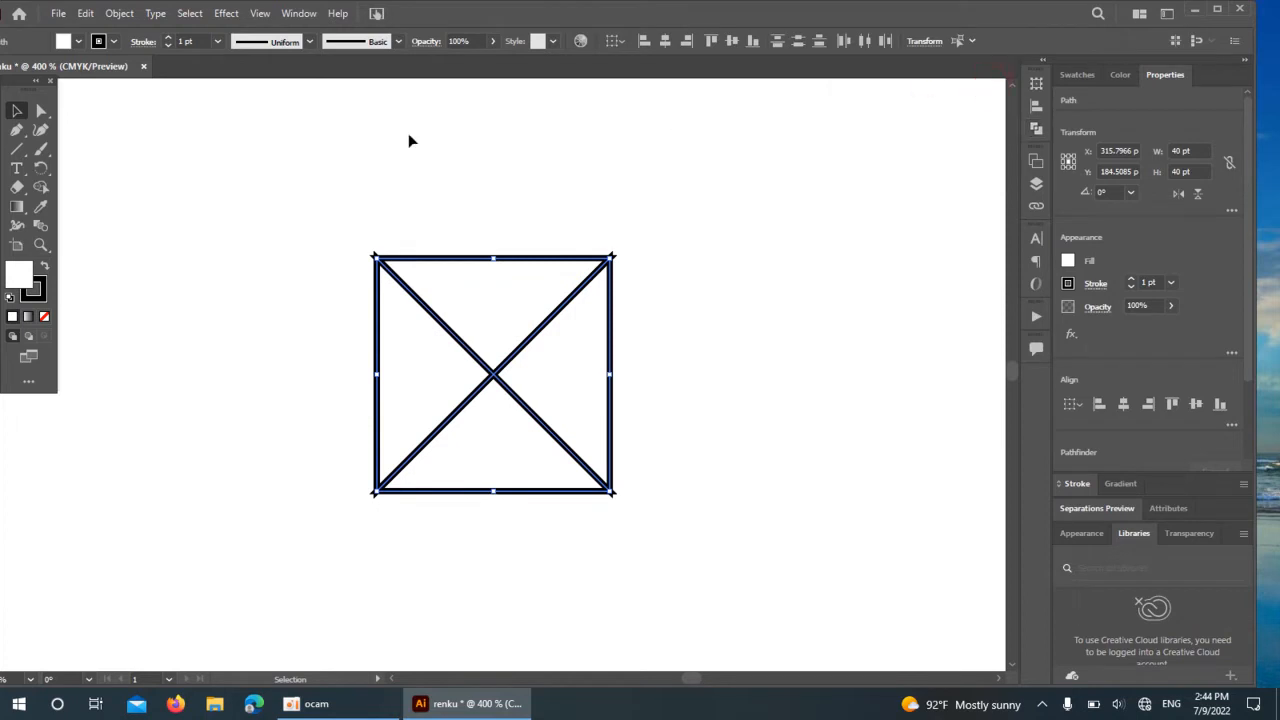
# Step: Fill the square's left triangle with deep reddish orange and its top triangle with orange
pyautogui.click(40, 111)
pyautogui.click(360, 343)
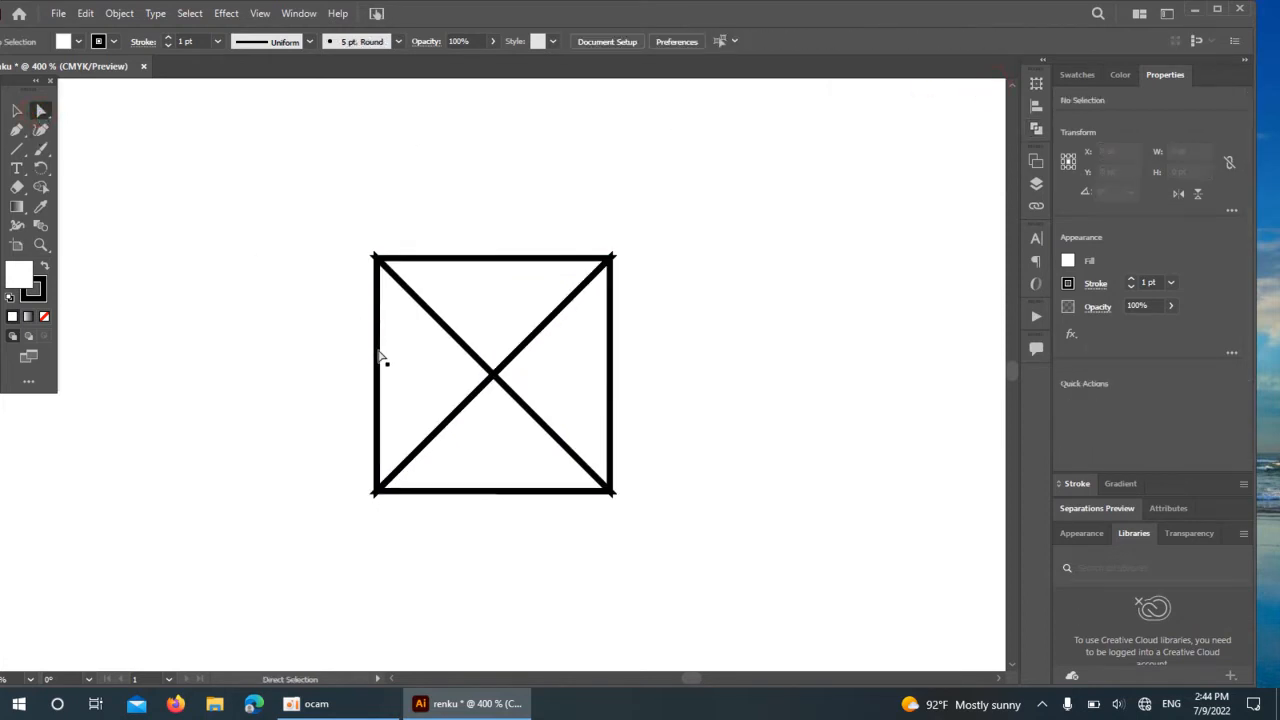
pyautogui.click(378, 355)
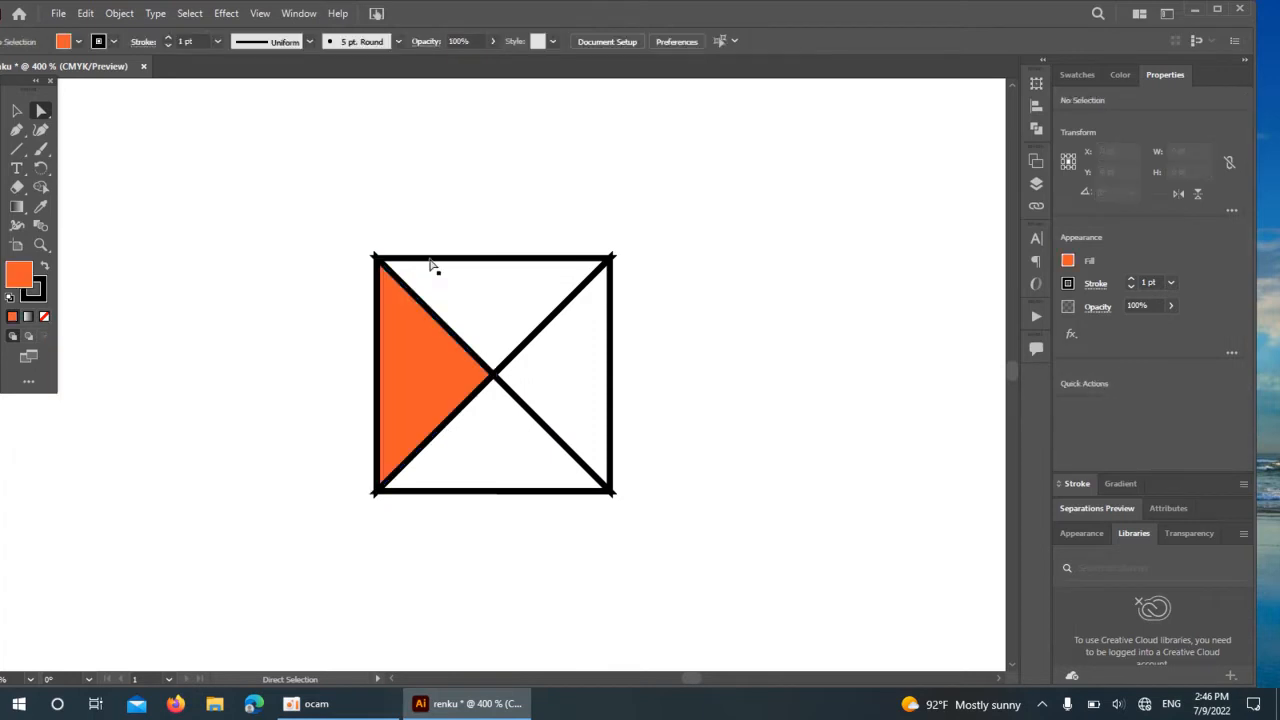
pyautogui.click(430, 261)
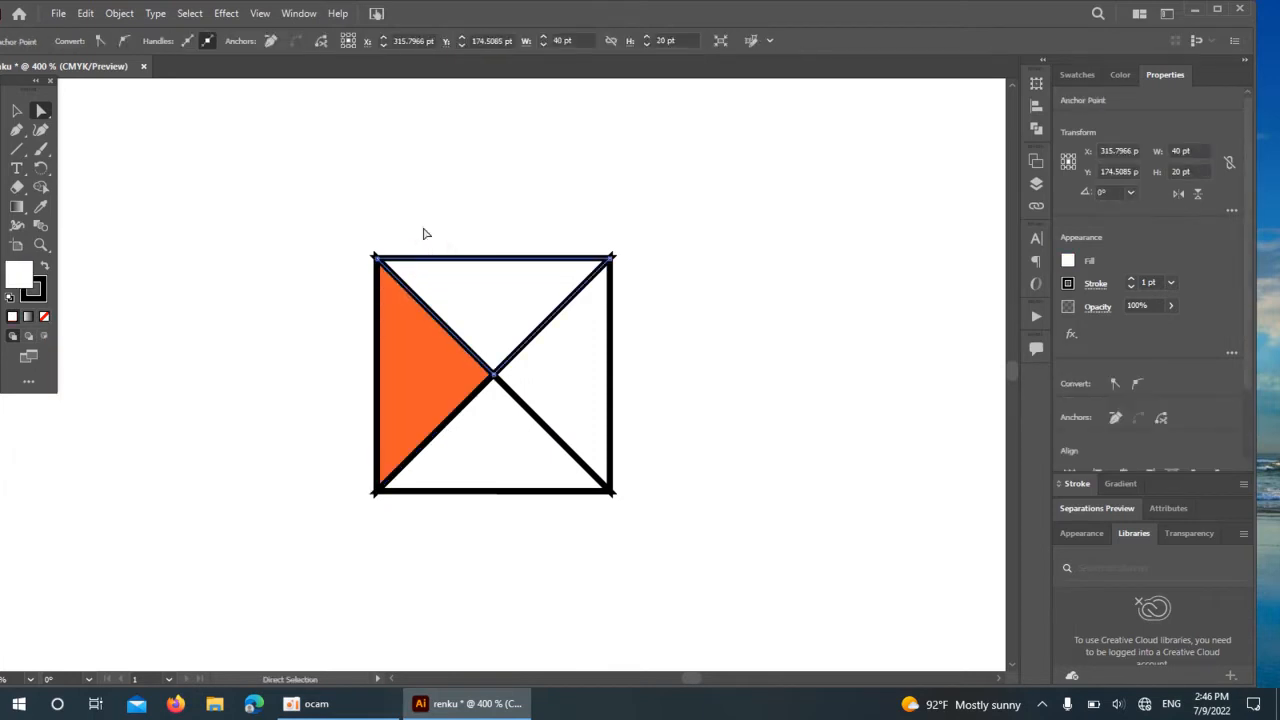
pyautogui.click(1068, 262)
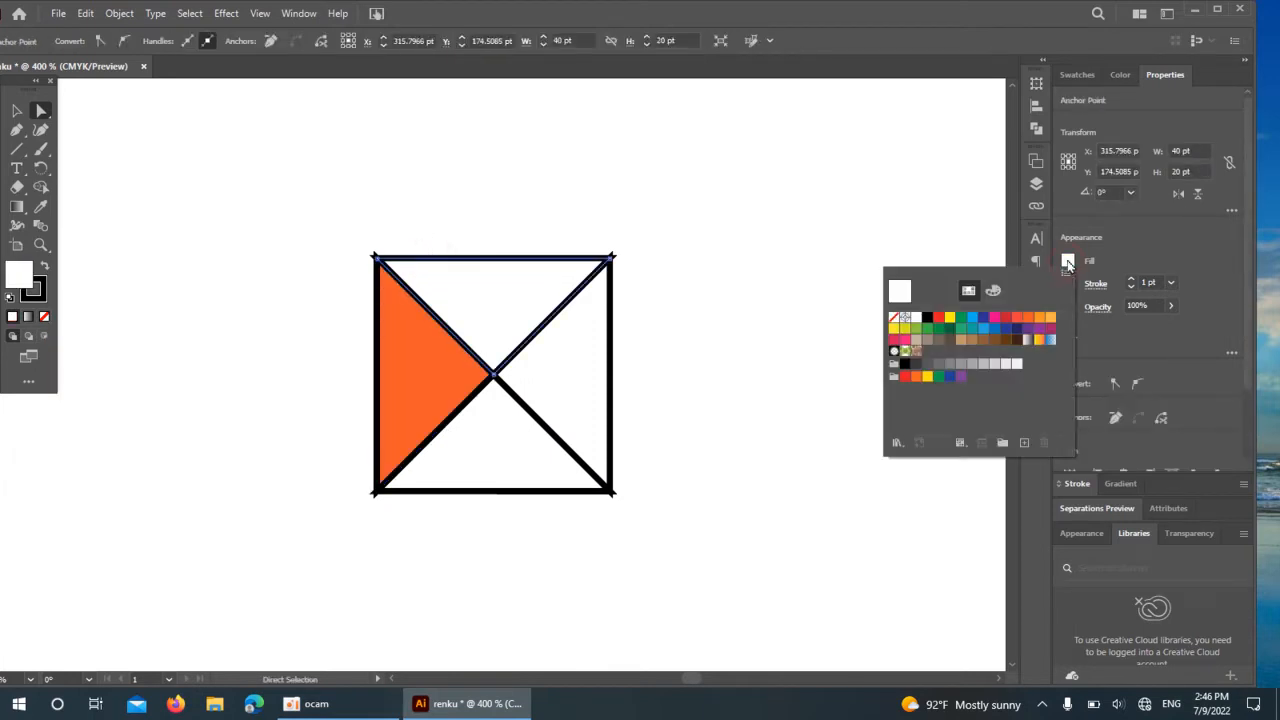
pyautogui.click(1040, 321)
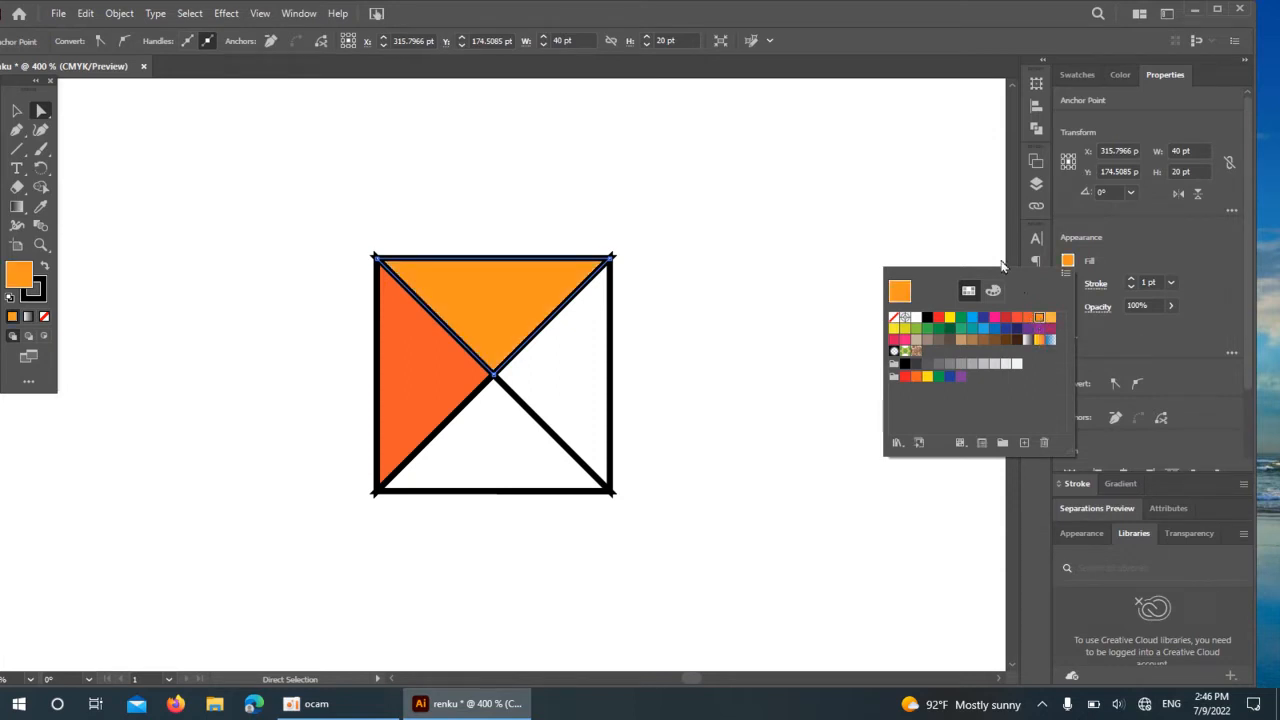
# Step: Fill the square's right triangle with light orange after trying deep orange and red swatches
pyautogui.click(612, 340)
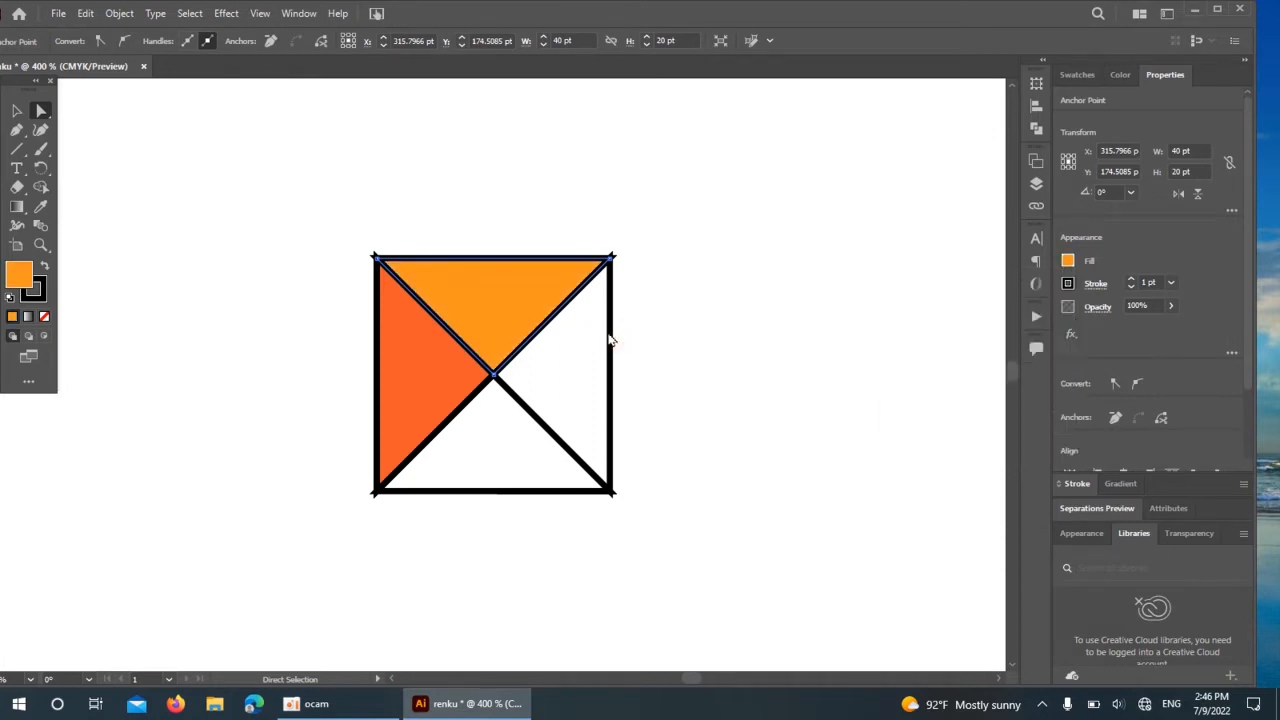
pyautogui.click(608, 329)
pyautogui.click(1068, 262)
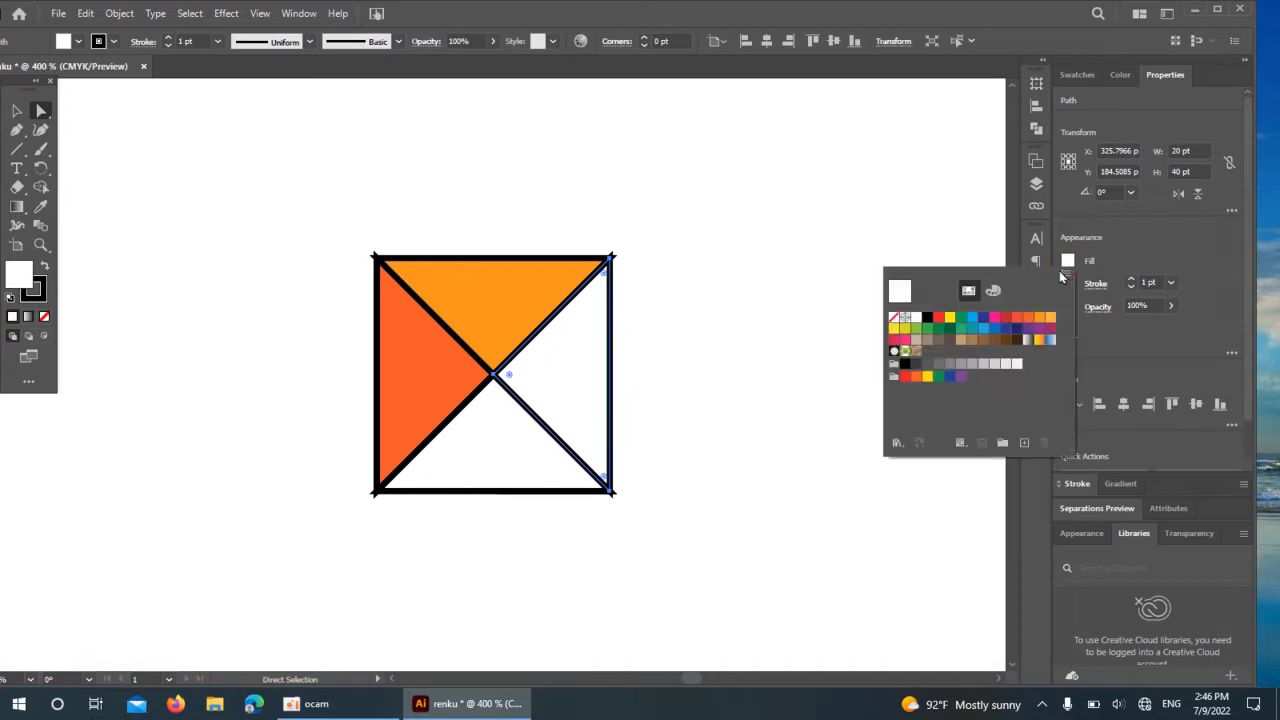
pyautogui.click(1029, 318)
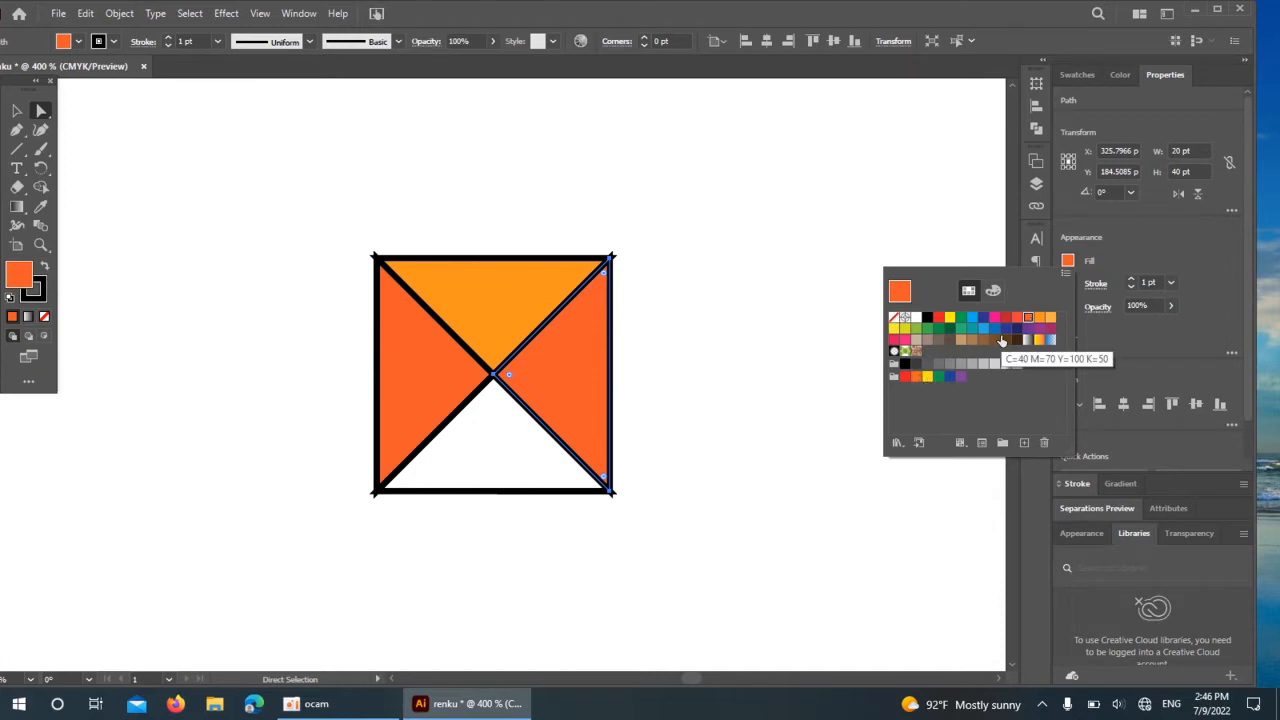
pyautogui.click(1004, 318)
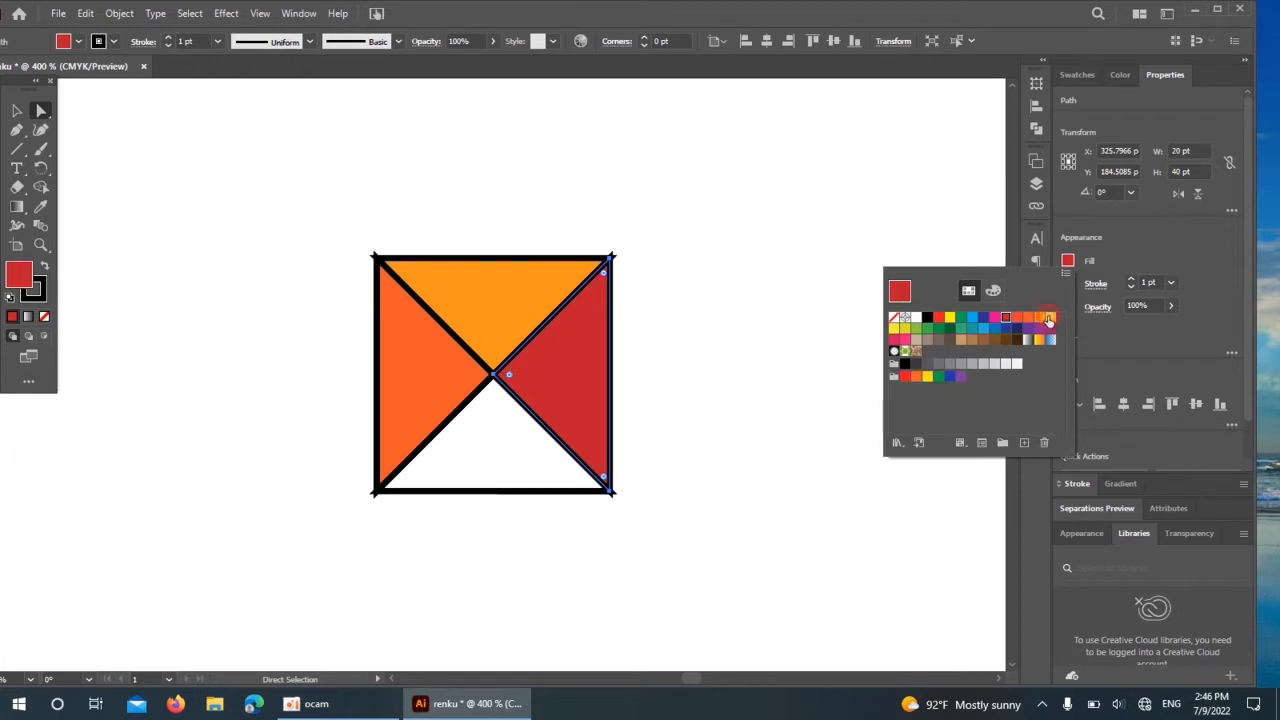
pyautogui.click(1049, 318)
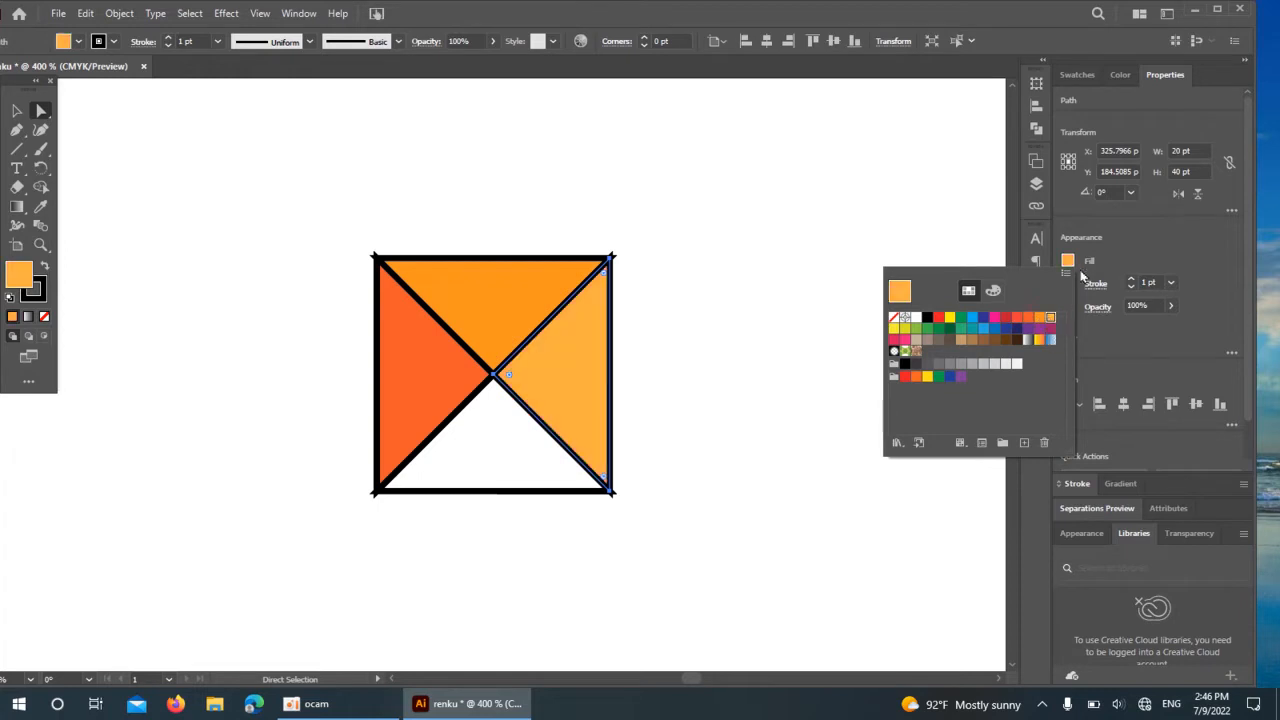
# Step: Fill the square's bottom triangle with dark red after trying two orange swatches
pyautogui.click(467, 492)
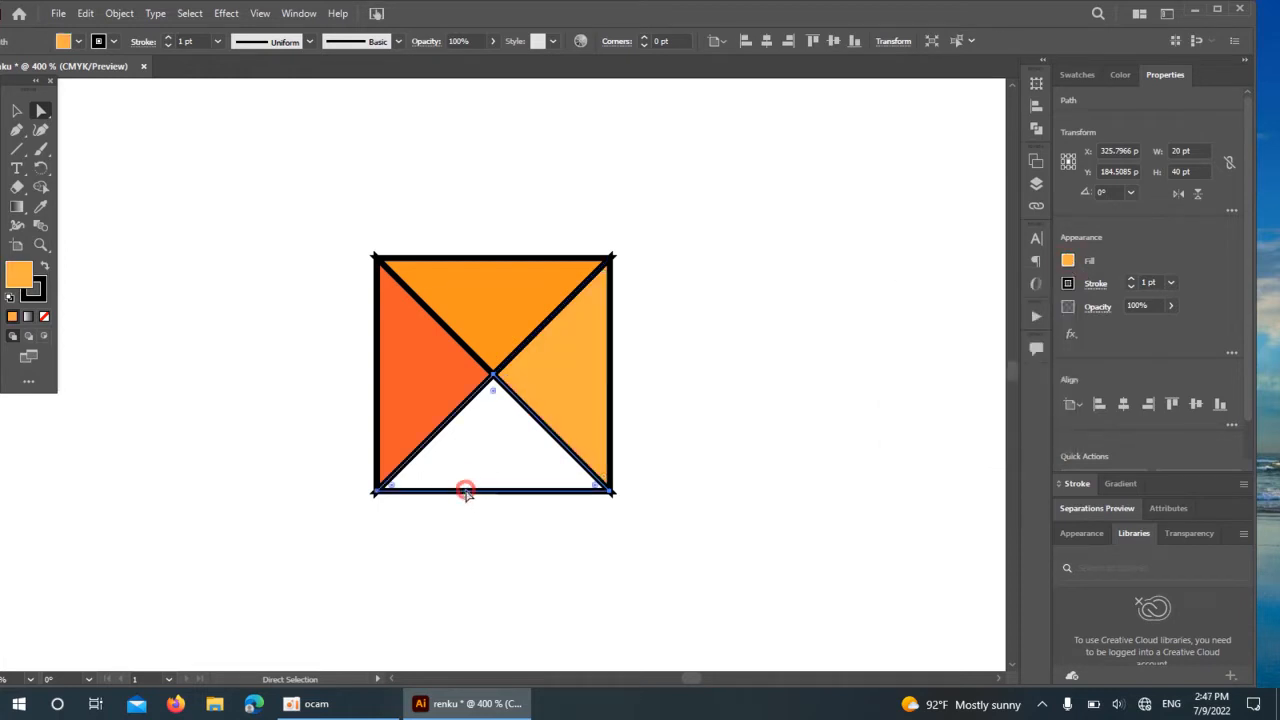
pyautogui.click(1066, 266)
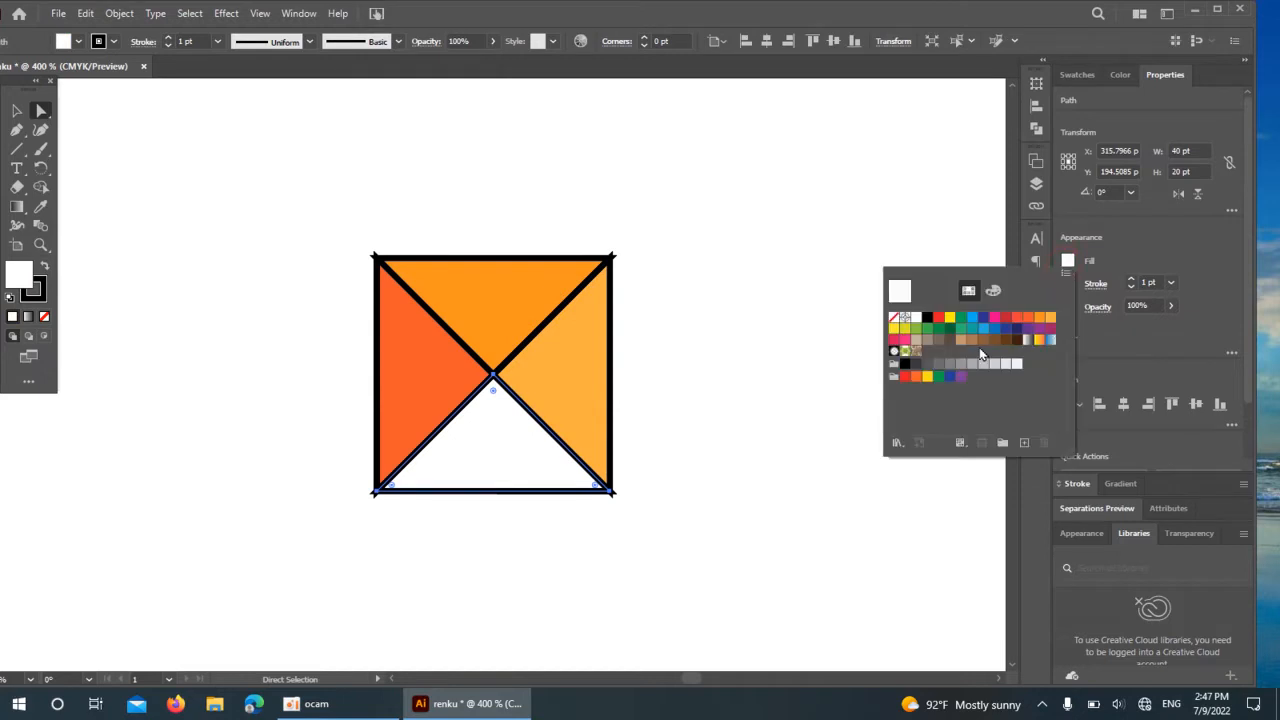
pyautogui.click(1029, 318)
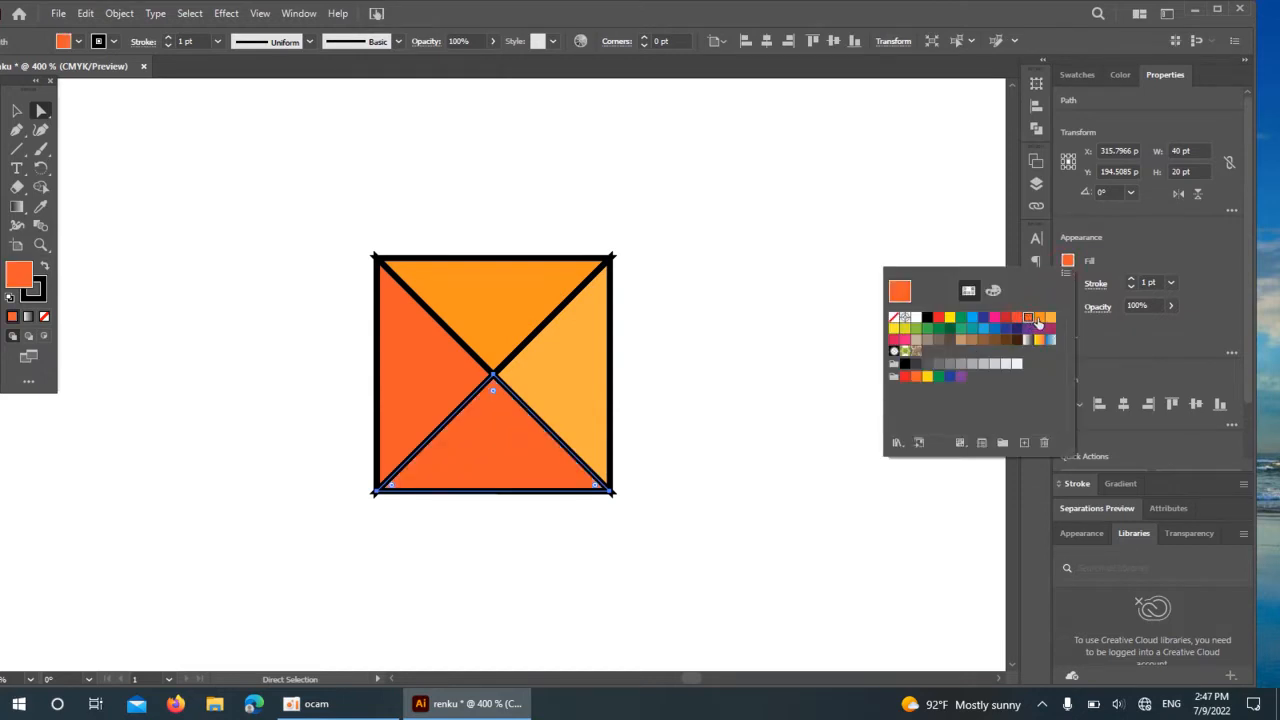
pyautogui.click(1039, 318)
pyautogui.click(1005, 318)
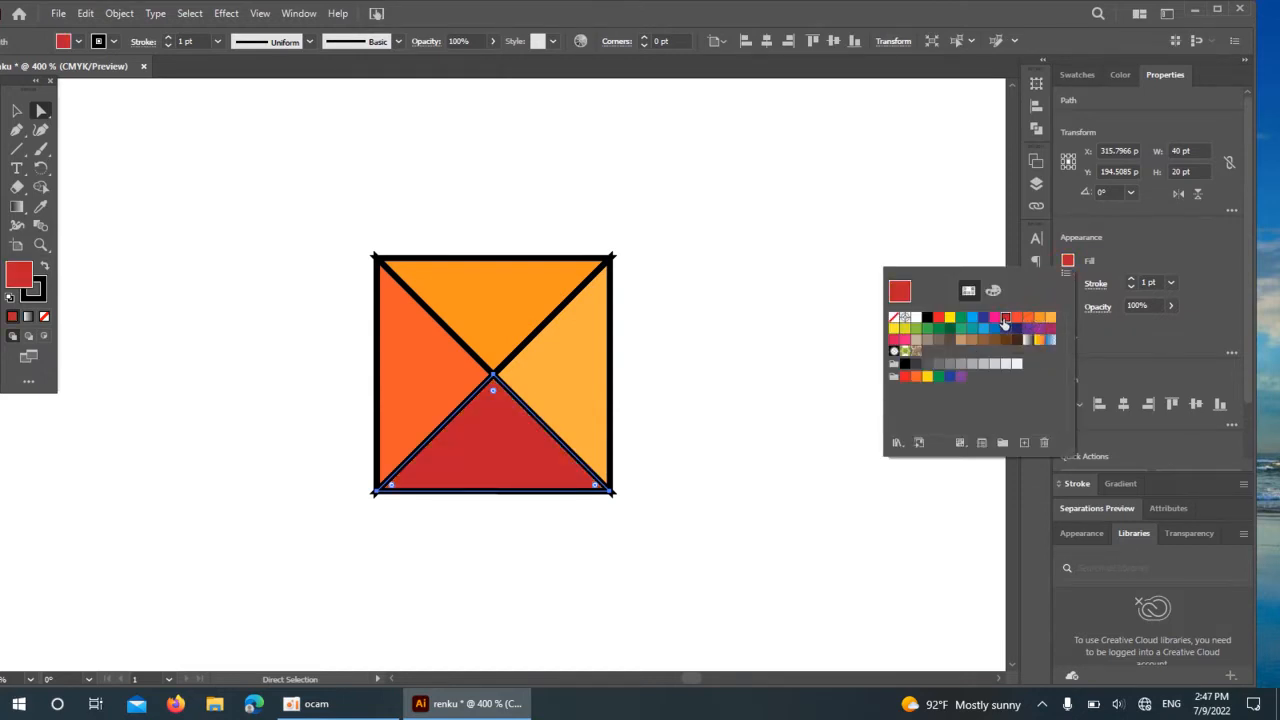
pyautogui.press('Escape')
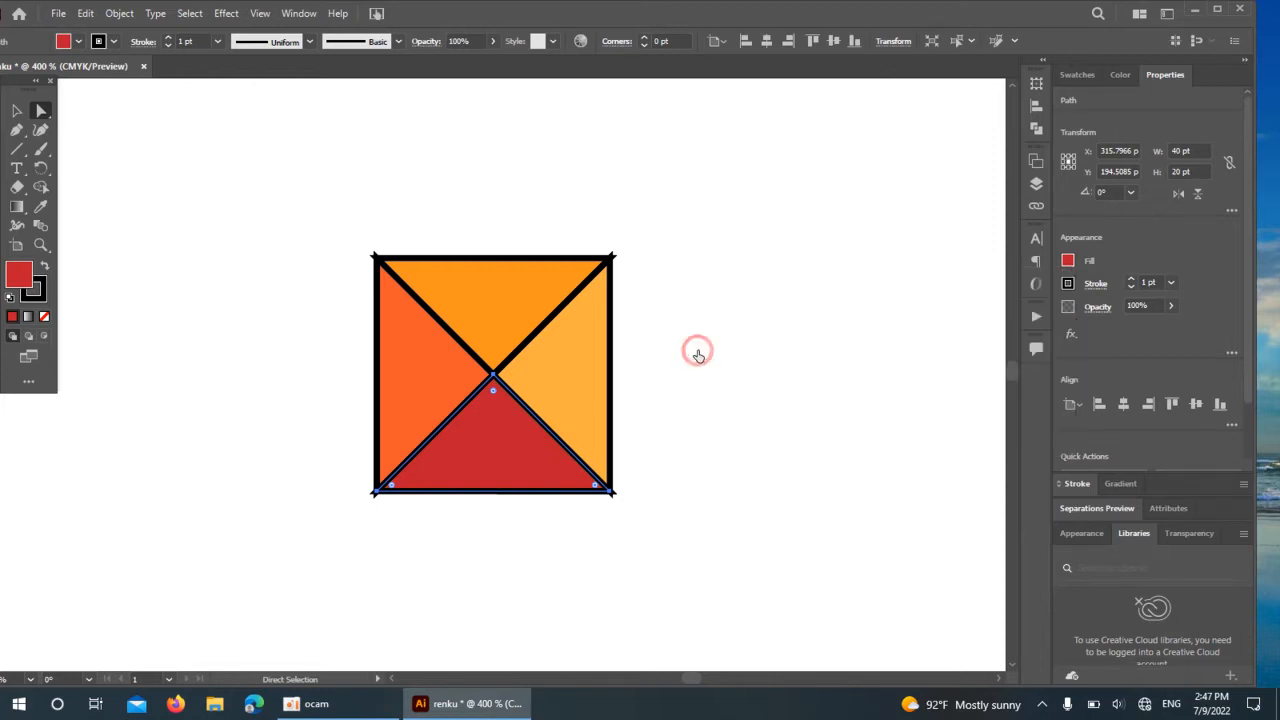
# Step: Group the four coloured triangles into a single square tile
pyautogui.click(19, 114)
pyautogui.moveTo(323, 206); pyautogui.dragTo(646, 514)
pyautogui.rightClick(473, 352)
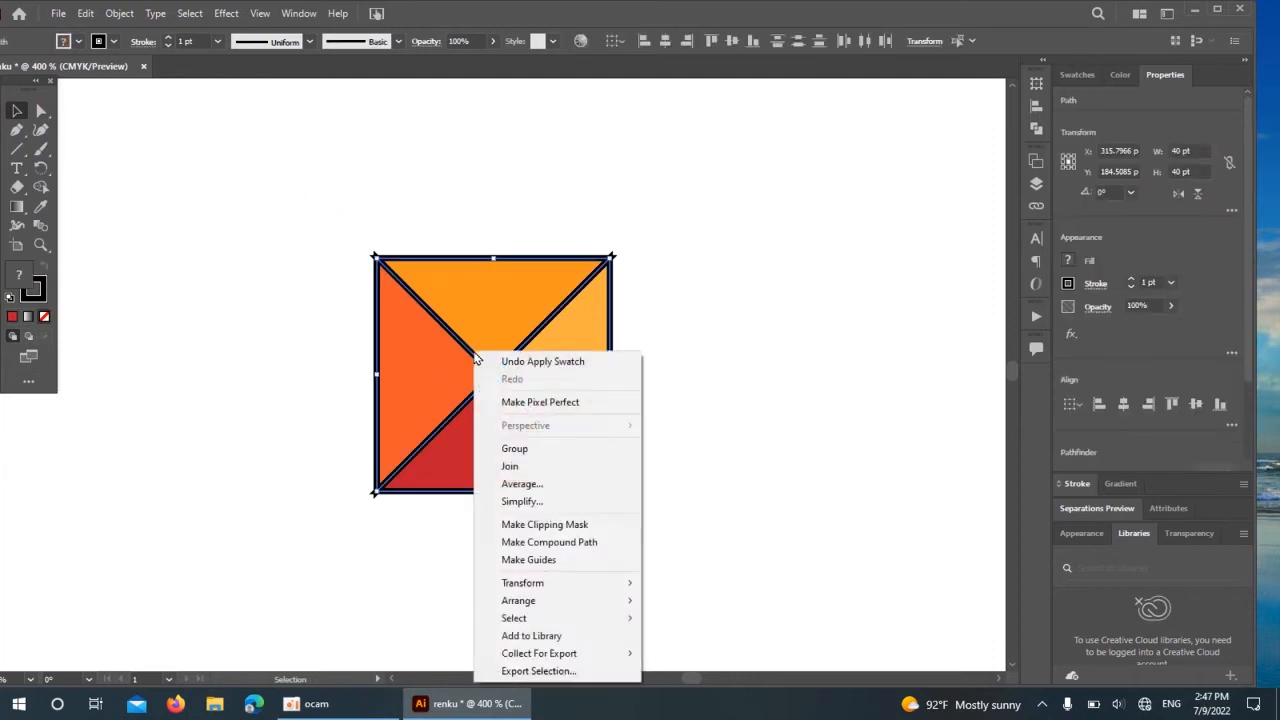
pyautogui.click(512, 449)
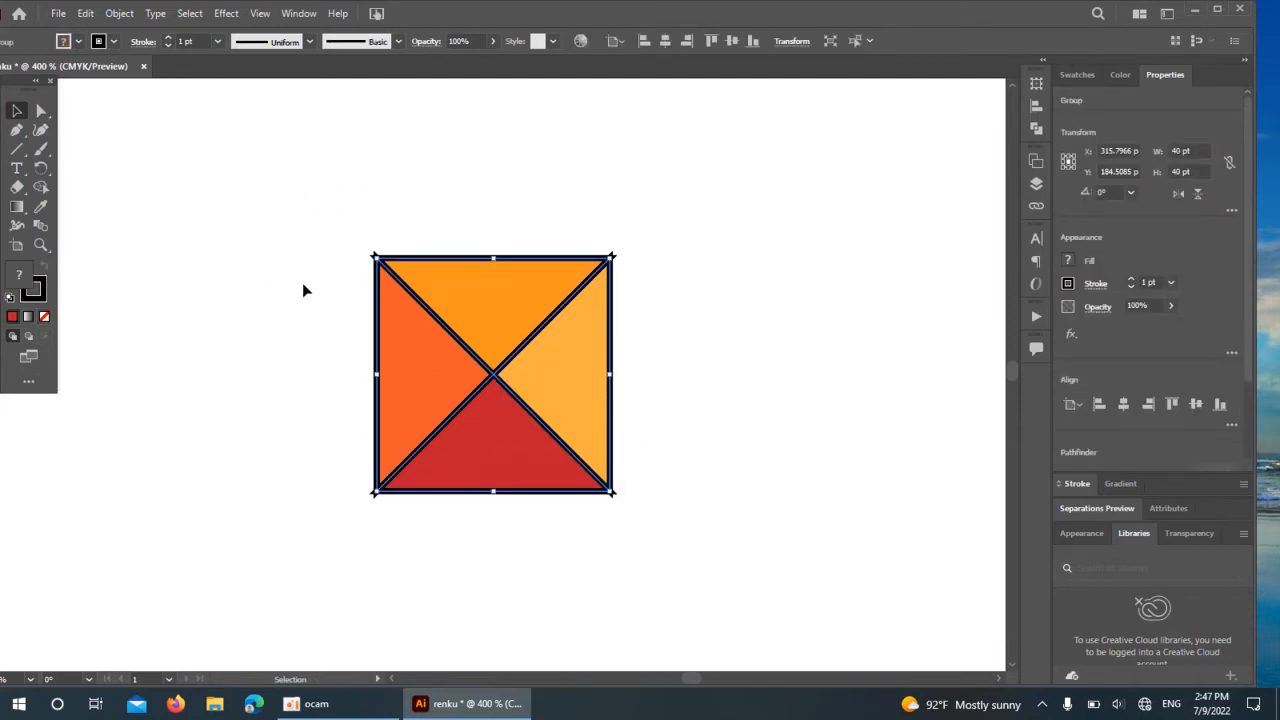
# Step: Duplicate the tile to the right and copy the pair directly below to form a two-by-two block
pyautogui.hotkey('ctrl', '-')
pyautogui.hotkey('ctrl', '-')
pyautogui.hotkey('ctrl', '-')
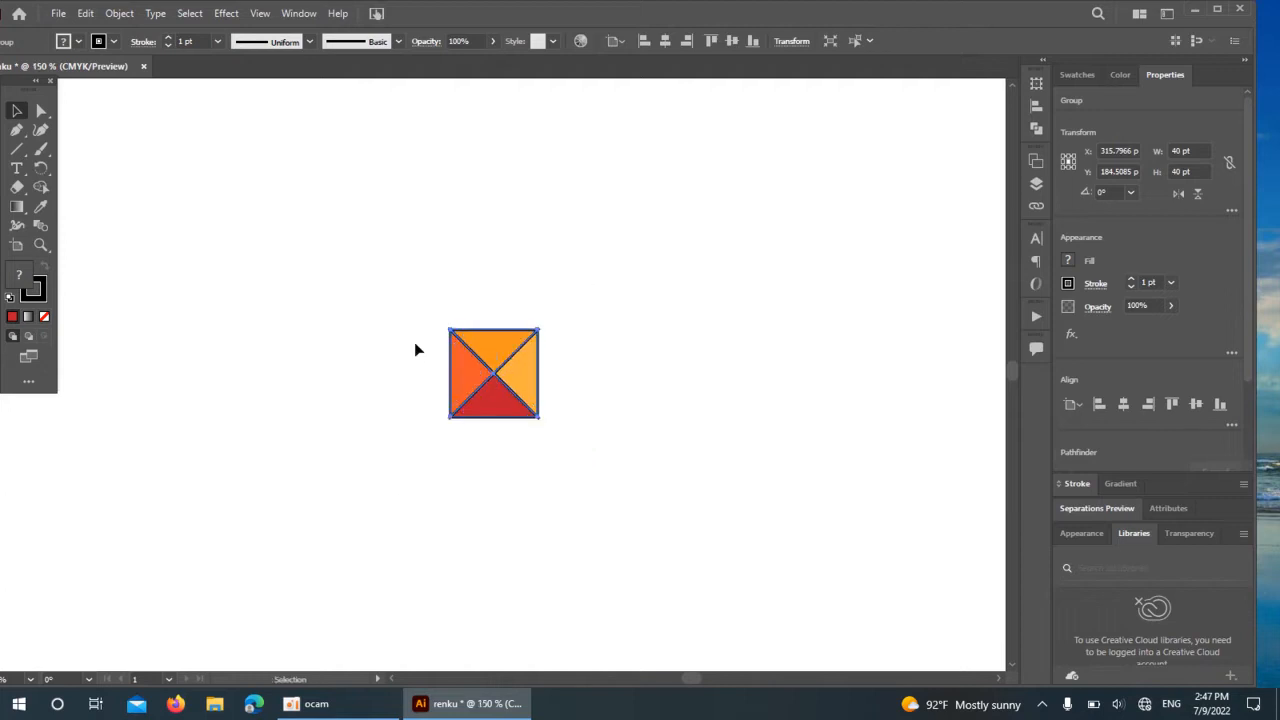
pyautogui.moveTo(420, 304); pyautogui.dragTo(594, 370)
pyautogui.moveTo(428, 298); pyautogui.dragTo(609, 420)
pyautogui.moveTo(537, 389); pyautogui.dragTo(534, 471)
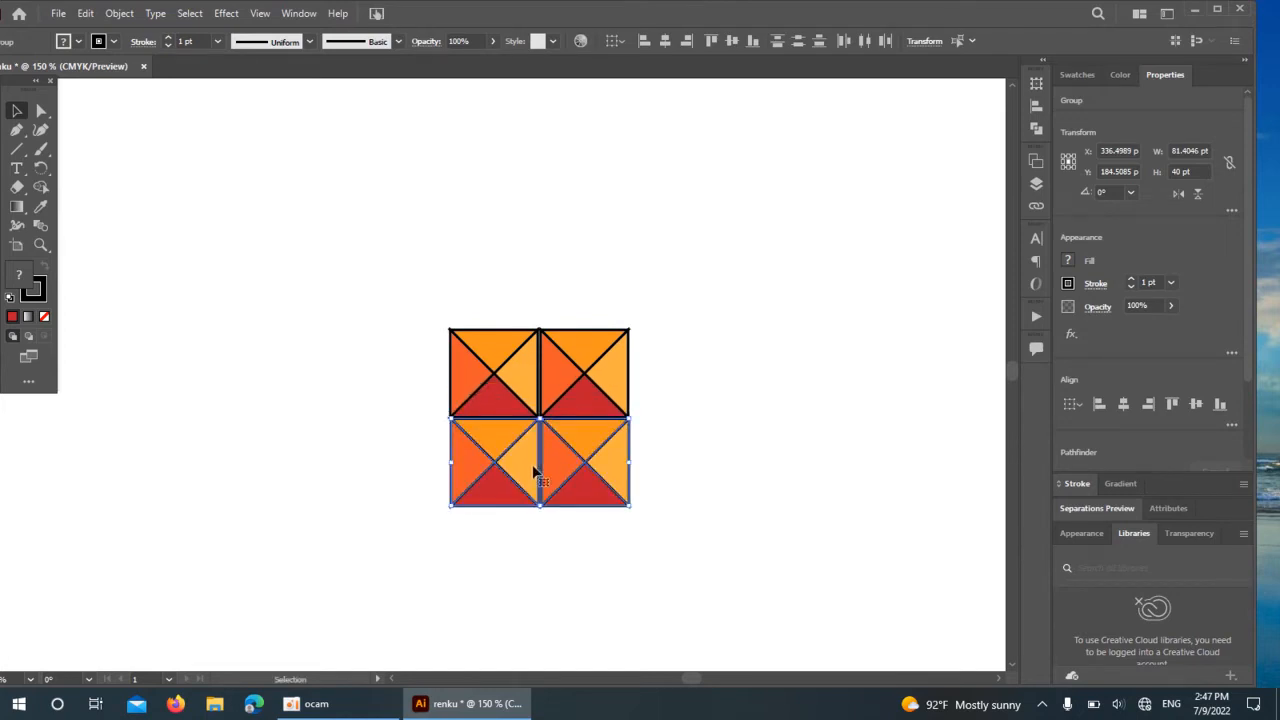
# Step: Duplicate the two-by-two block to the right and copy both rows directly below to form a four-by-four grid
pyautogui.moveTo(427, 305); pyautogui.dragTo(618, 476)
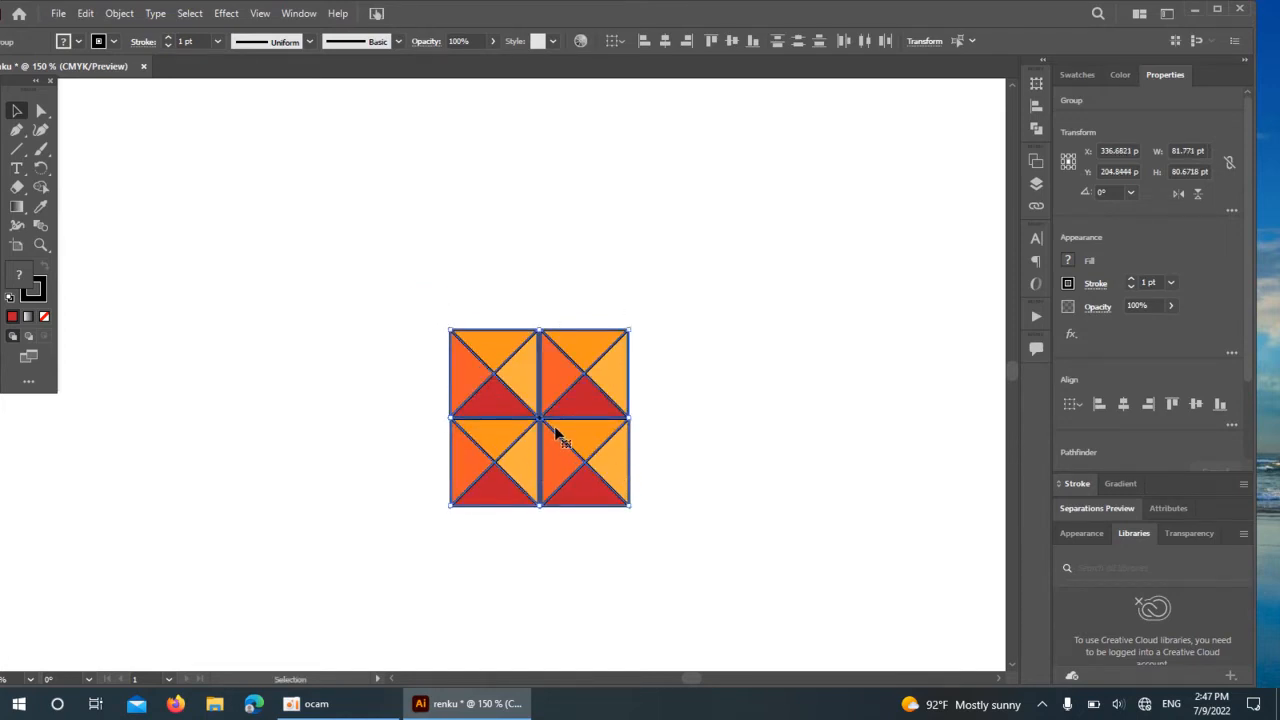
pyautogui.moveTo(557, 432); pyautogui.dragTo(737, 434)
pyautogui.moveTo(510, 297); pyautogui.dragTo(705, 440)
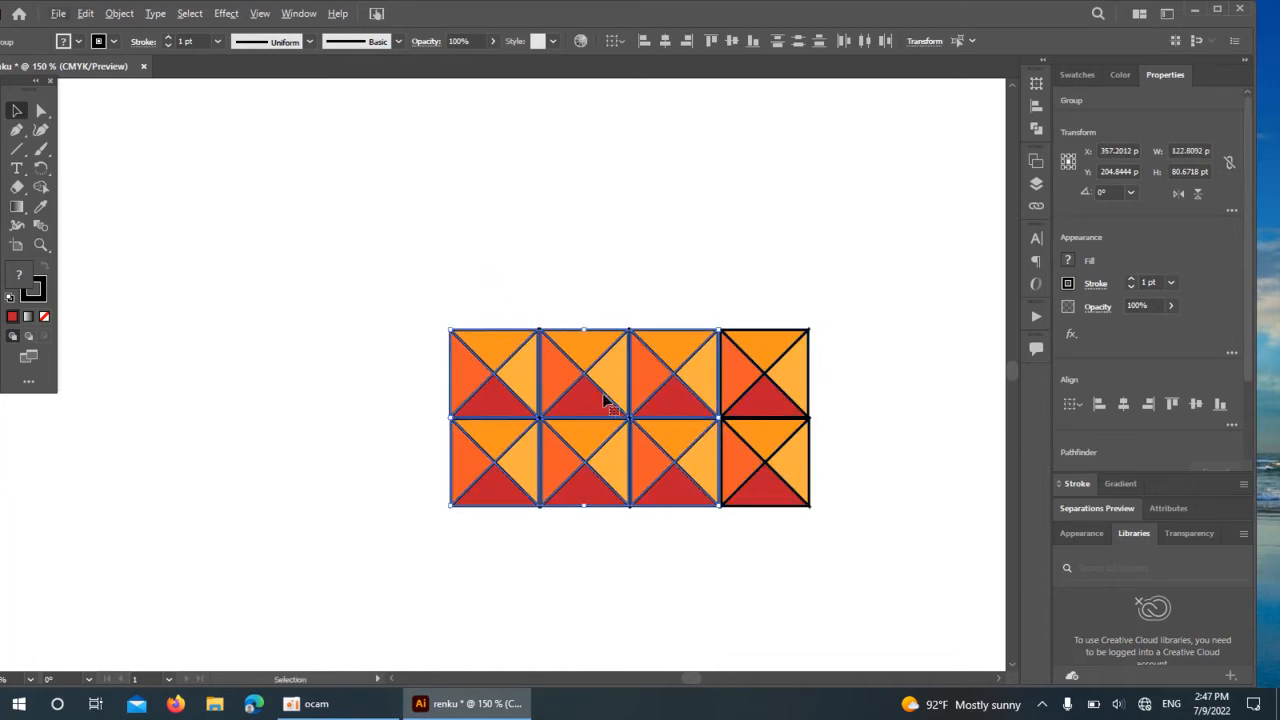
pyautogui.moveTo(403, 283); pyautogui.dragTo(812, 510)
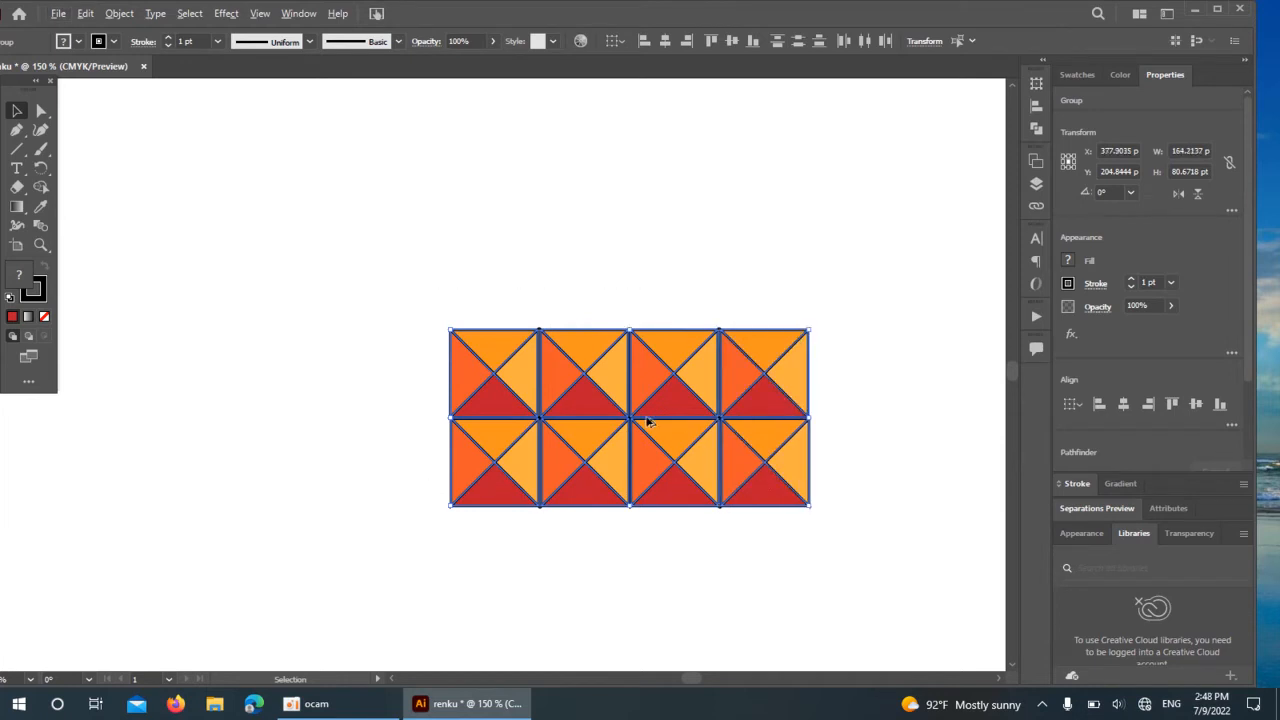
pyautogui.moveTo(647, 422); pyautogui.dragTo(649, 599)
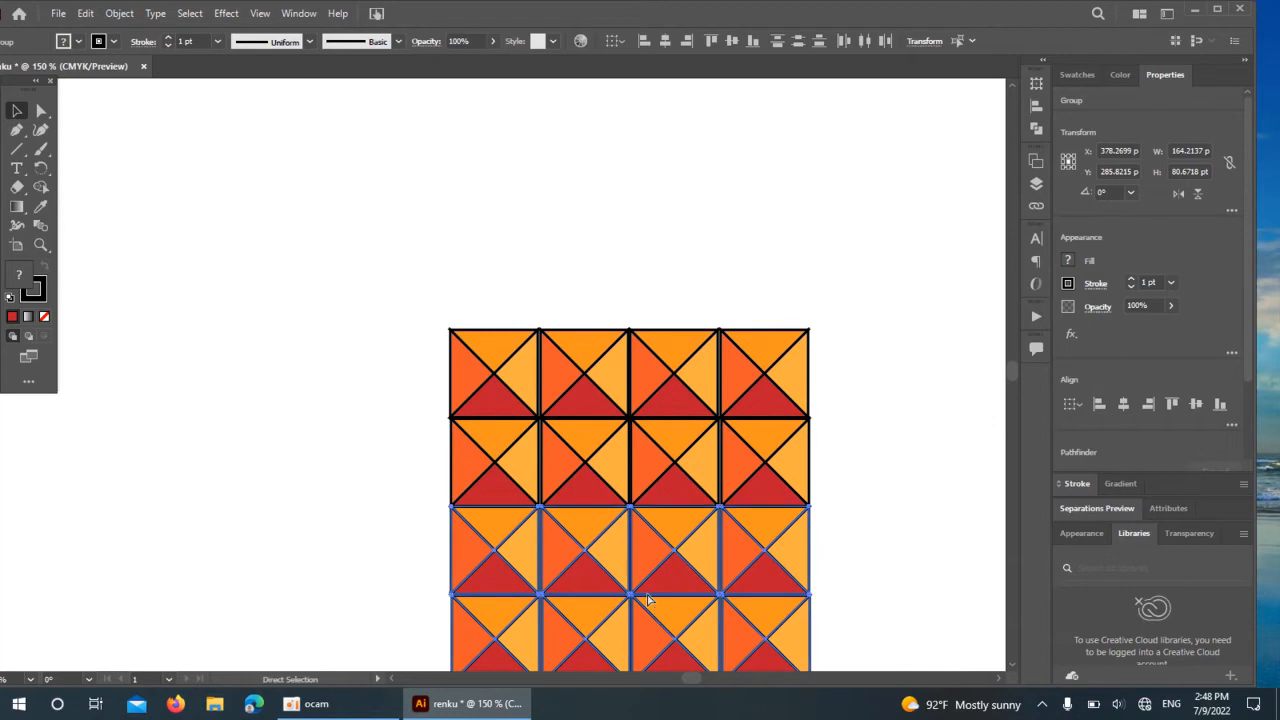
# Step: Arrange the four-by-four grid and three copies of it as a spaced horizontal row across the artboard
pyautogui.hotkey('ctrl', '-')
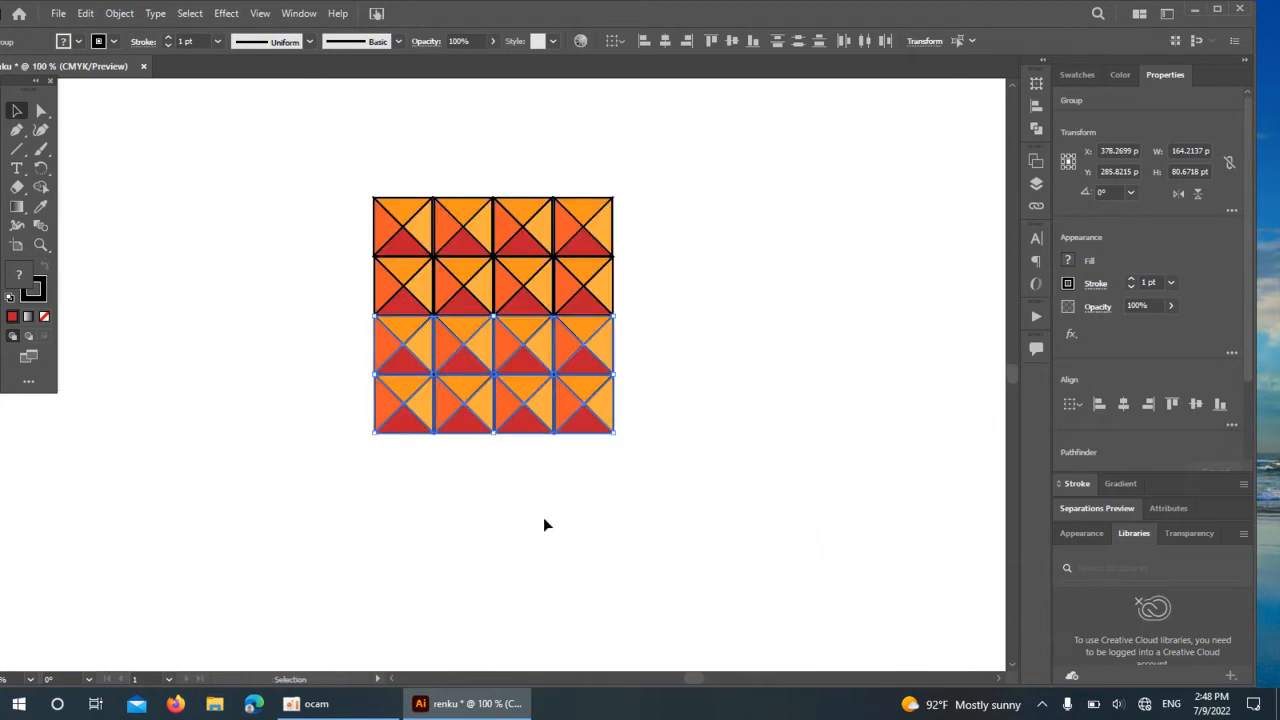
pyautogui.hotkey('ctrl', '-')
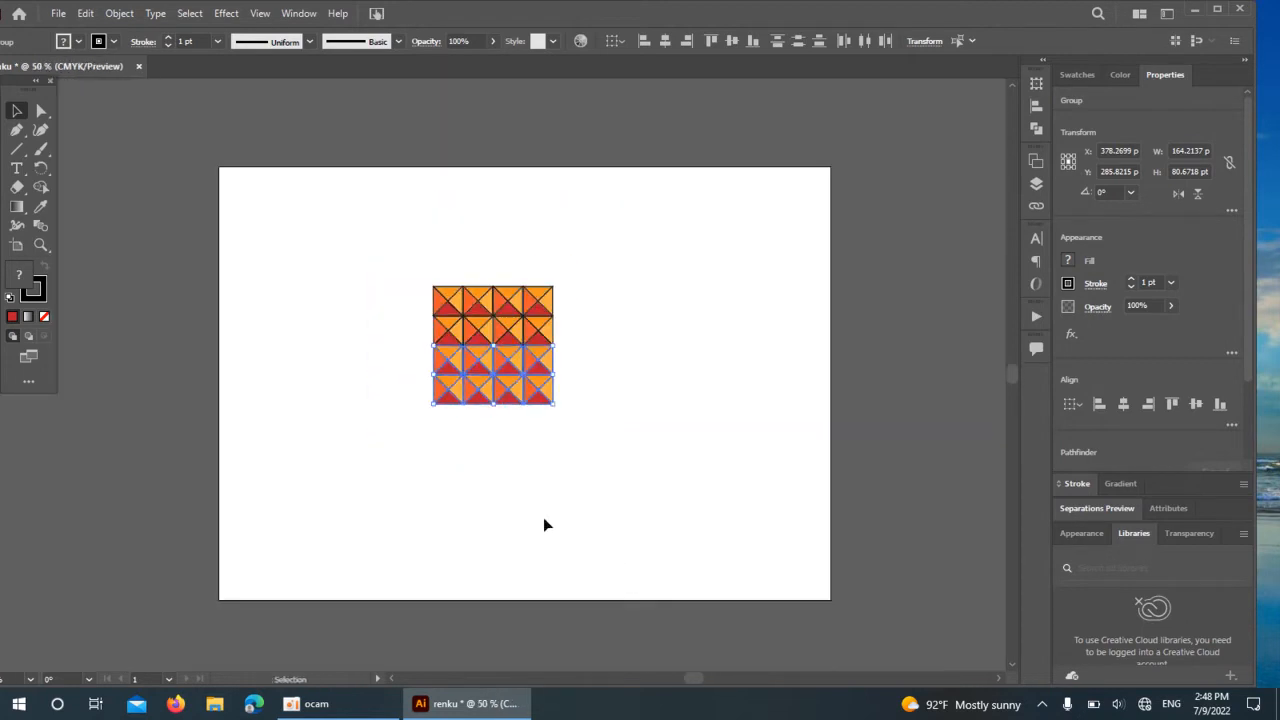
pyautogui.click(508, 451)
pyautogui.moveTo(386, 277); pyautogui.dragTo(557, 408)
pyautogui.moveTo(498, 355); pyautogui.dragTo(762, 335)
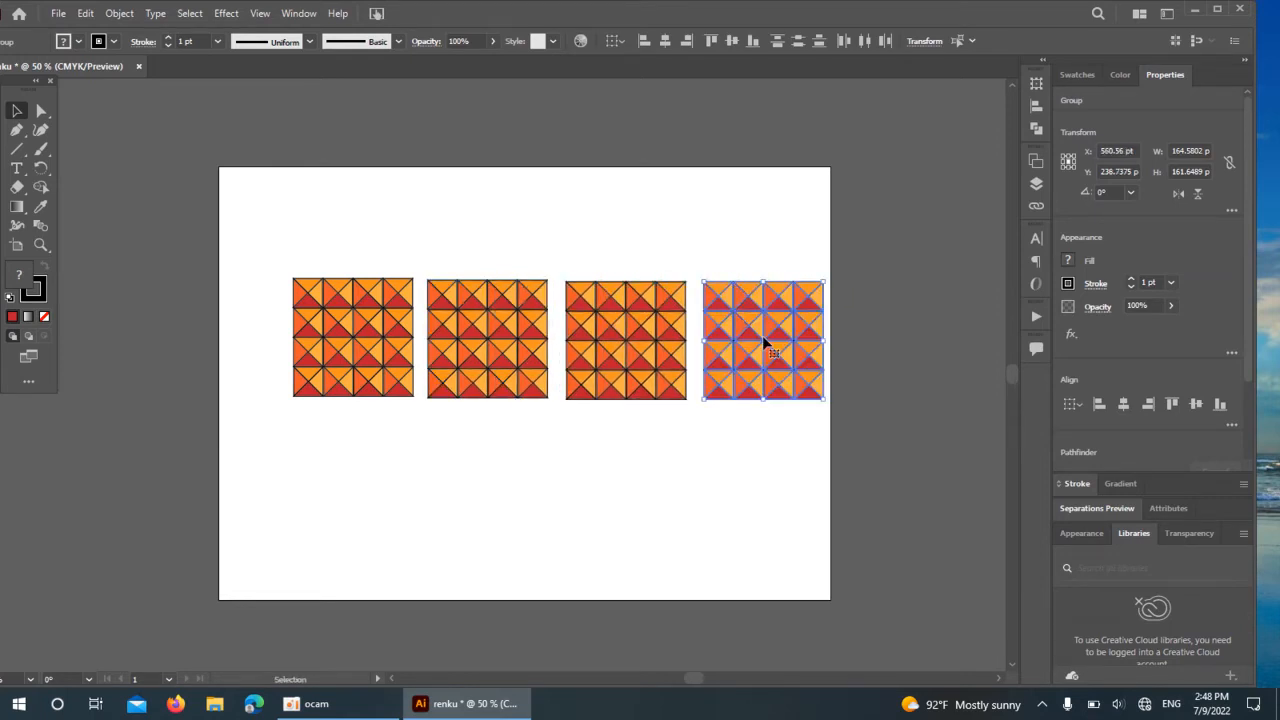
pyautogui.click(662, 447)
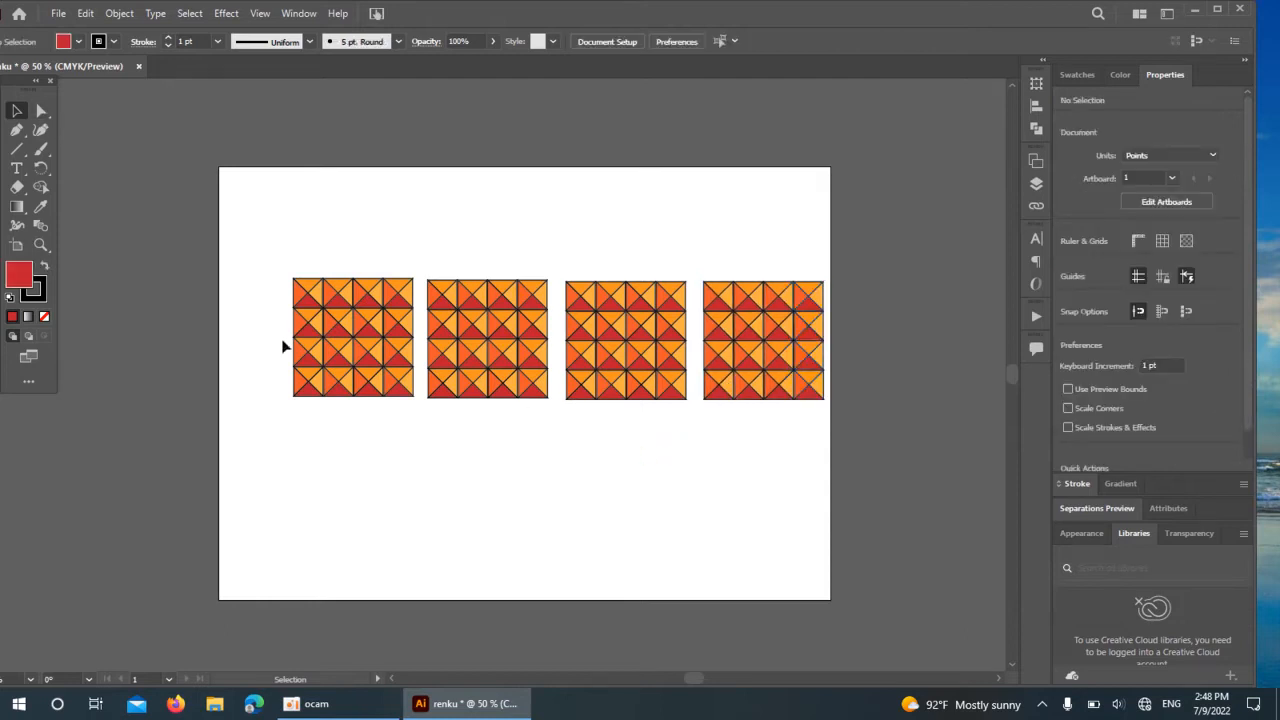
pyautogui.moveTo(318, 356); pyautogui.dragTo(321, 356)
pyautogui.click(41, 112)
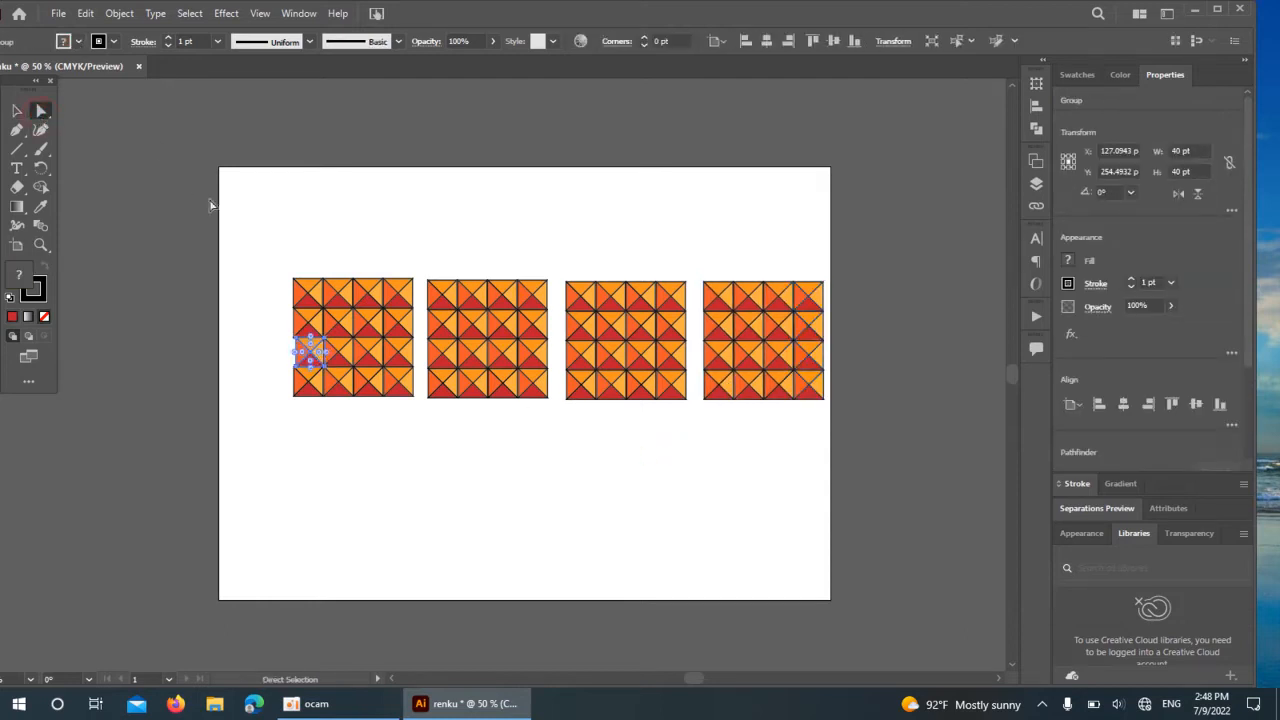
pyautogui.click(165, 139)
pyautogui.hotkey('ctrl', 'z')
# Step: Group the tiles of each of the four four-by-four grids into its own separate group
pyautogui.moveTo(254, 249); pyautogui.dragTo(422, 416)
pyautogui.rightClick(395, 371)
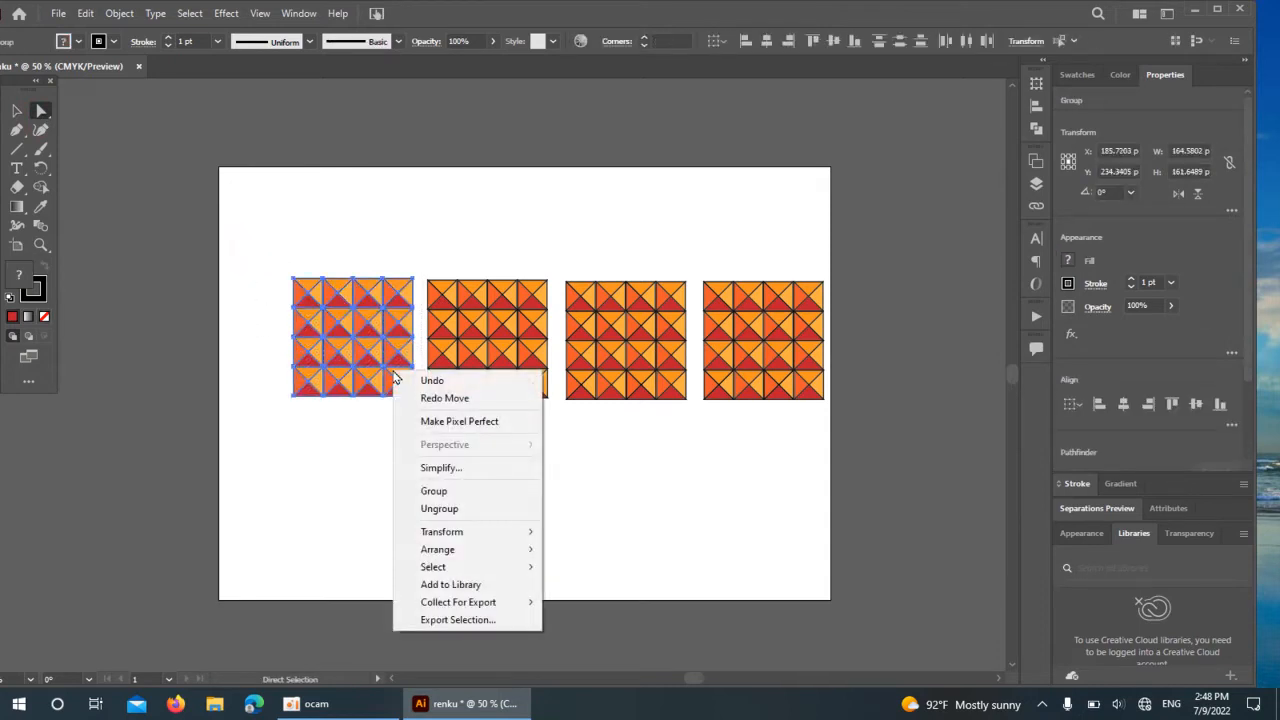
pyautogui.click(447, 492)
pyautogui.moveTo(417, 260); pyautogui.dragTo(546, 411)
pyautogui.rightClick(532, 371)
pyautogui.click(571, 490)
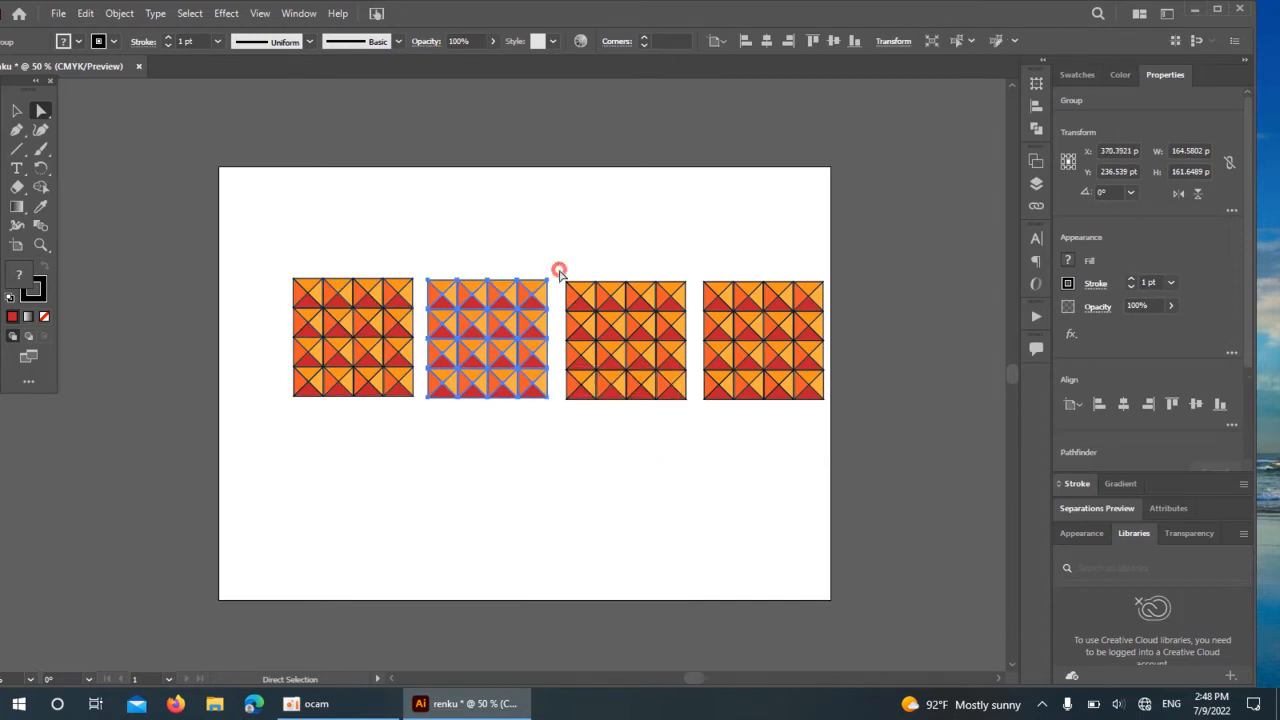
pyautogui.moveTo(557, 270); pyautogui.dragTo(689, 409)
pyautogui.rightClick(688, 406)
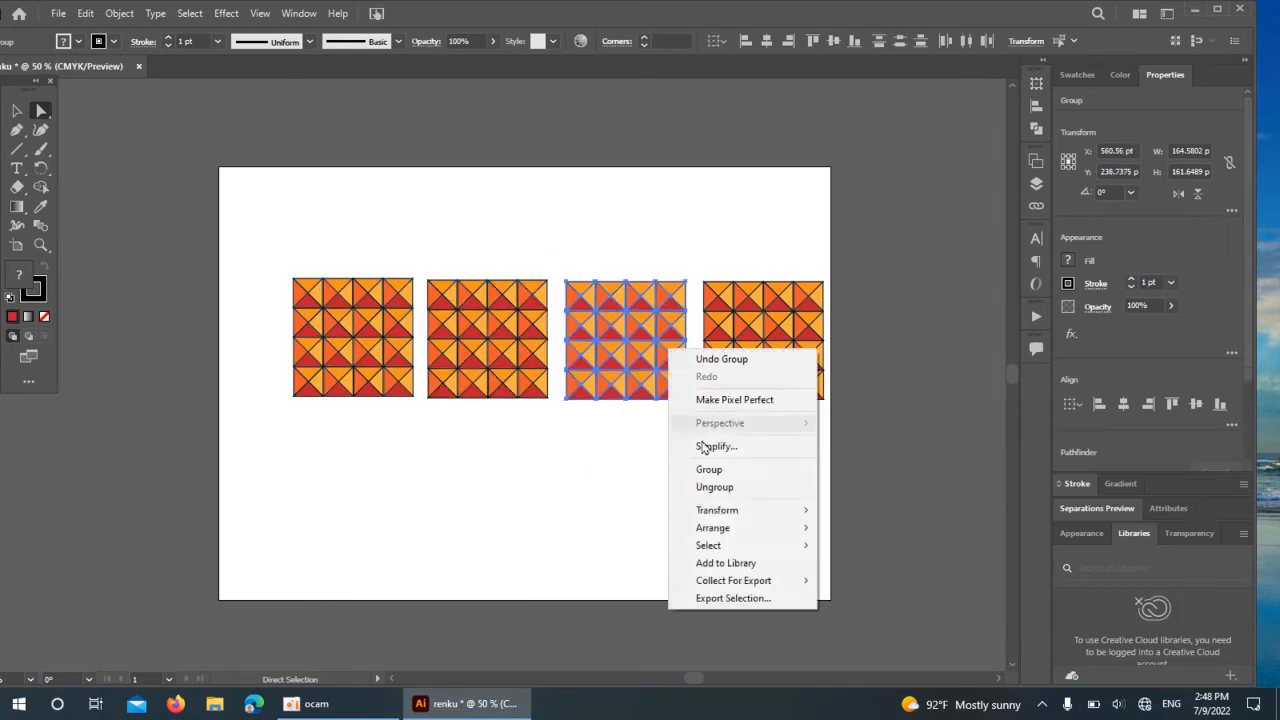
pyautogui.click(708, 470)
pyautogui.moveTo(700, 255); pyautogui.dragTo(832, 410)
pyautogui.rightClick(753, 342)
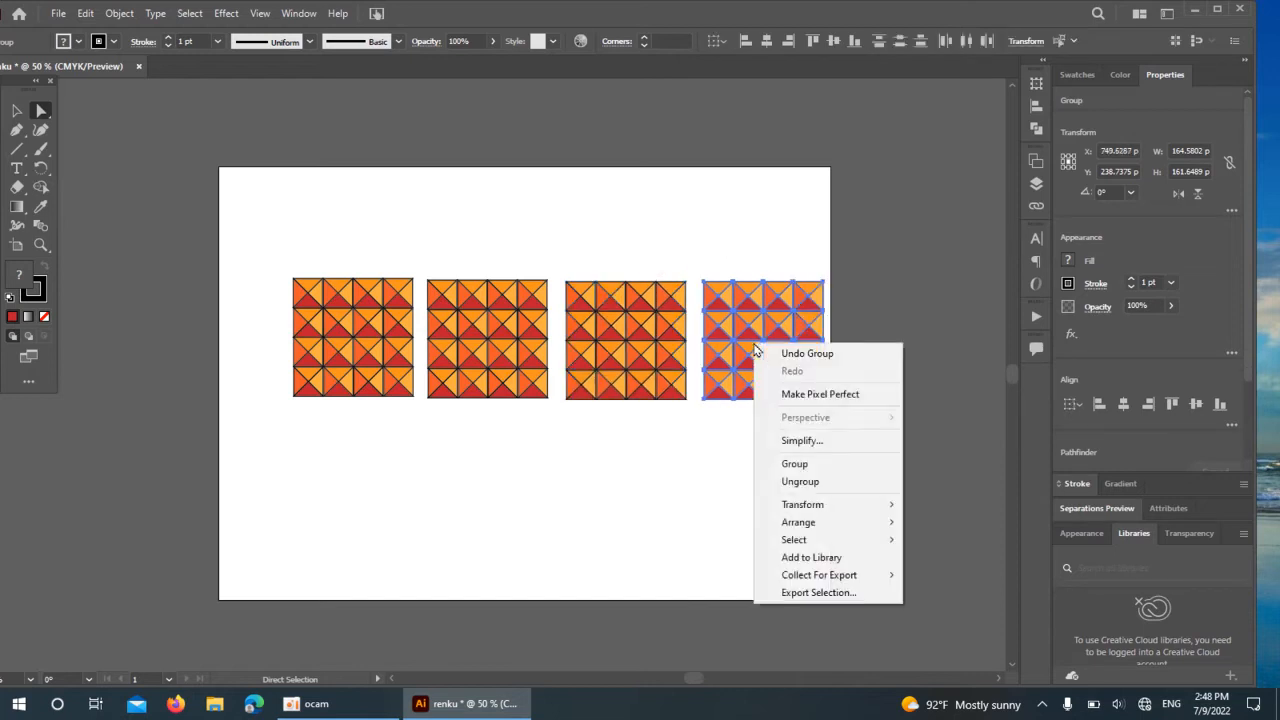
pyautogui.click(787, 462)
# Step: Rotate the first grid clockwise into a diamond and the second grid about 11° counterclockwise
pyautogui.click(308, 318)
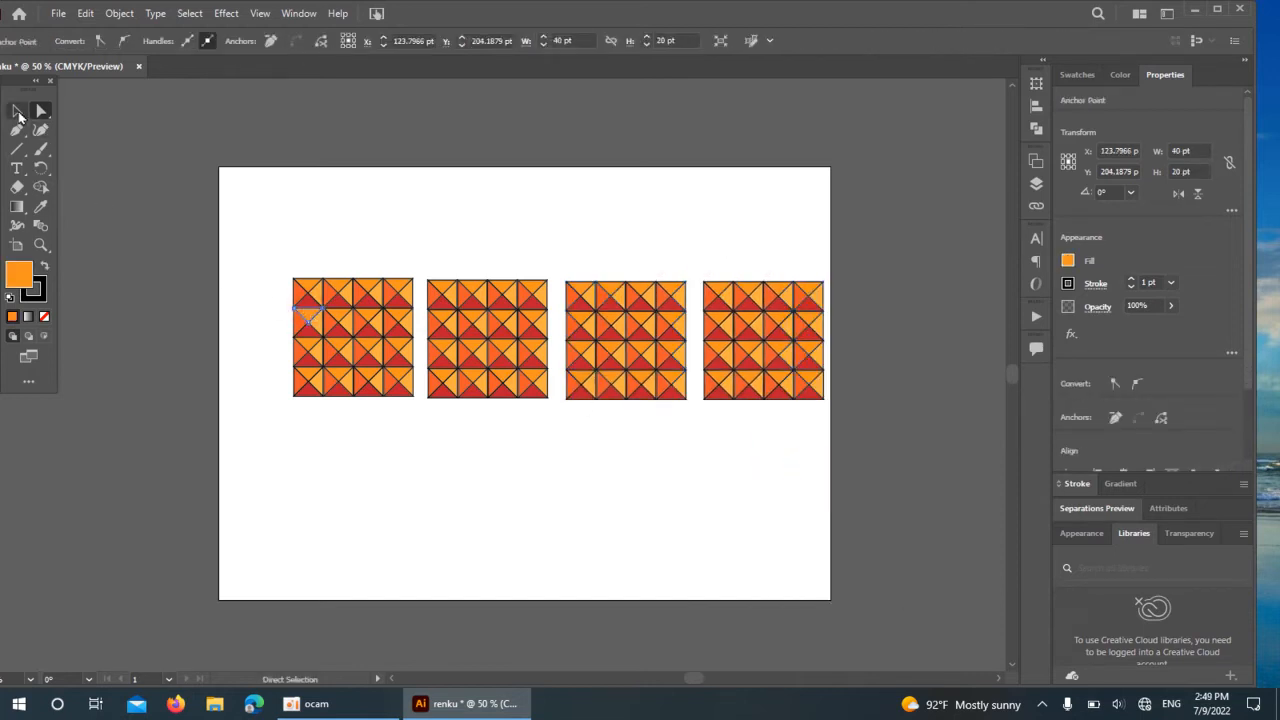
pyautogui.click(17, 111)
pyautogui.click(271, 265)
pyautogui.click(306, 284)
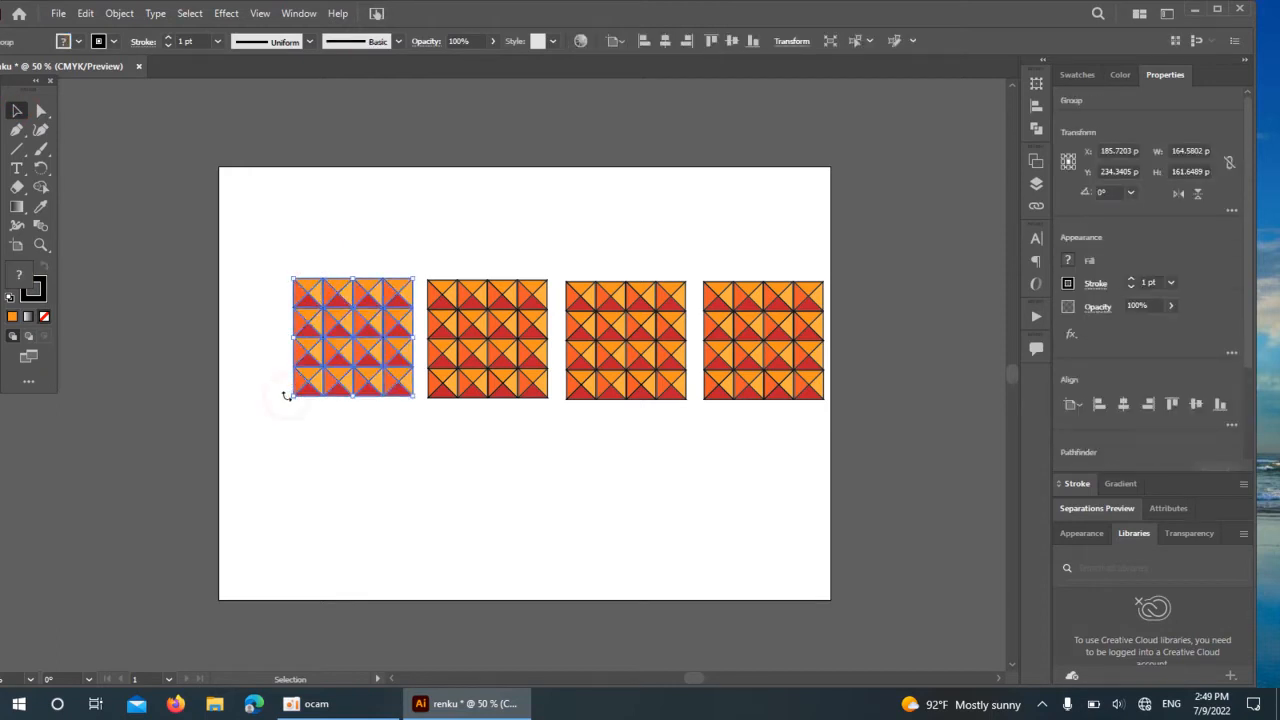
pyautogui.moveTo(287, 396); pyautogui.dragTo(276, 332)
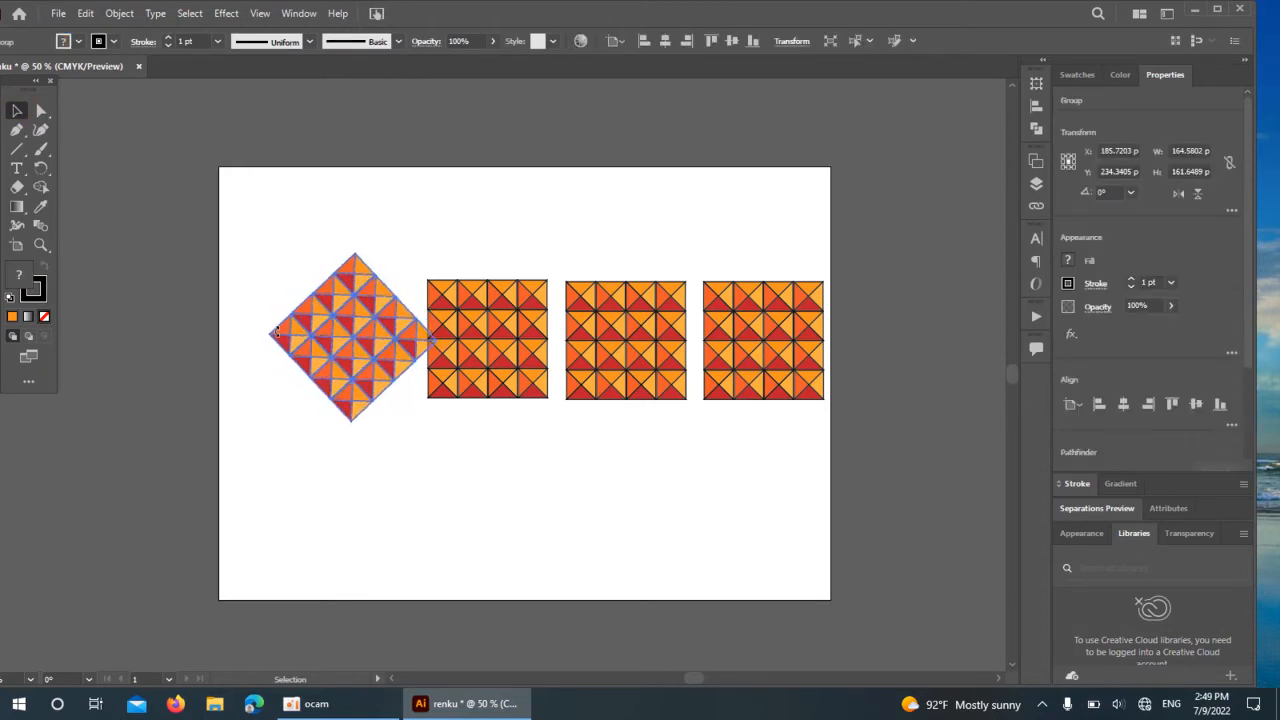
pyautogui.click(510, 366)
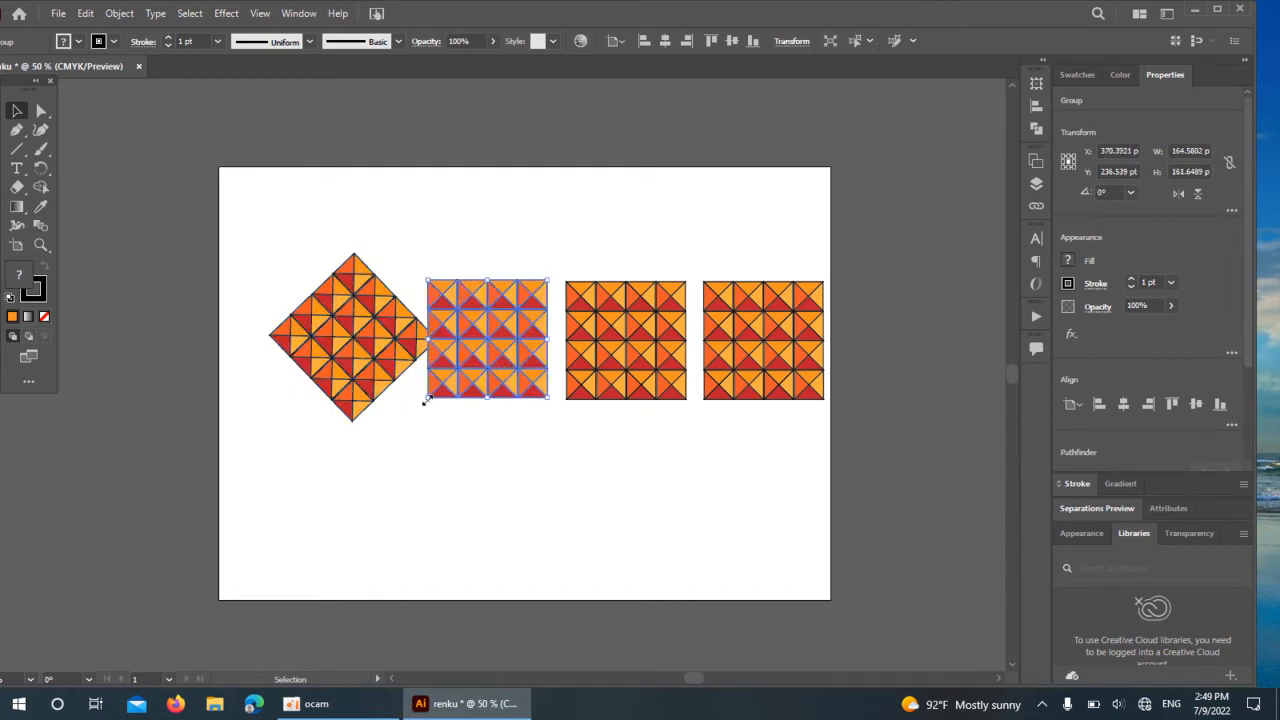
pyautogui.moveTo(422, 395); pyautogui.dragTo(440, 410)
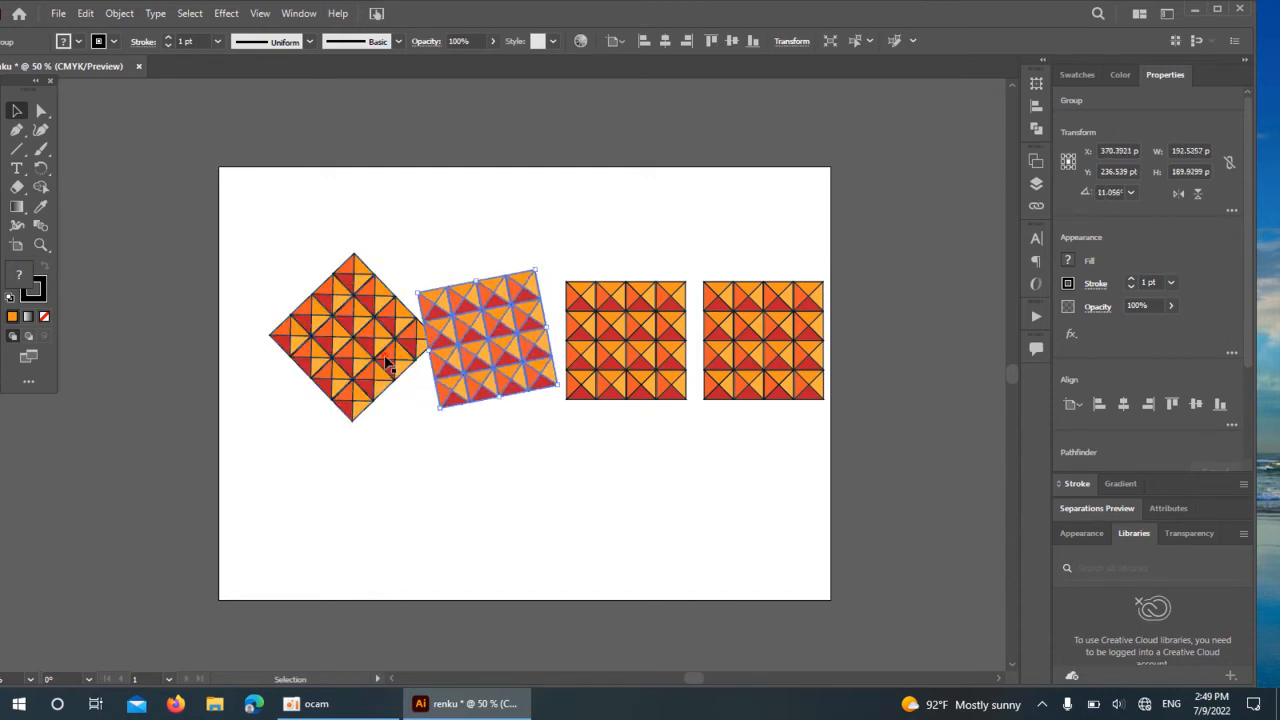
# Step: Move the whole diamond-shaped first grid left so it clears the second grid
pyautogui.click(382, 363)
pyautogui.doubleClick(382, 363)
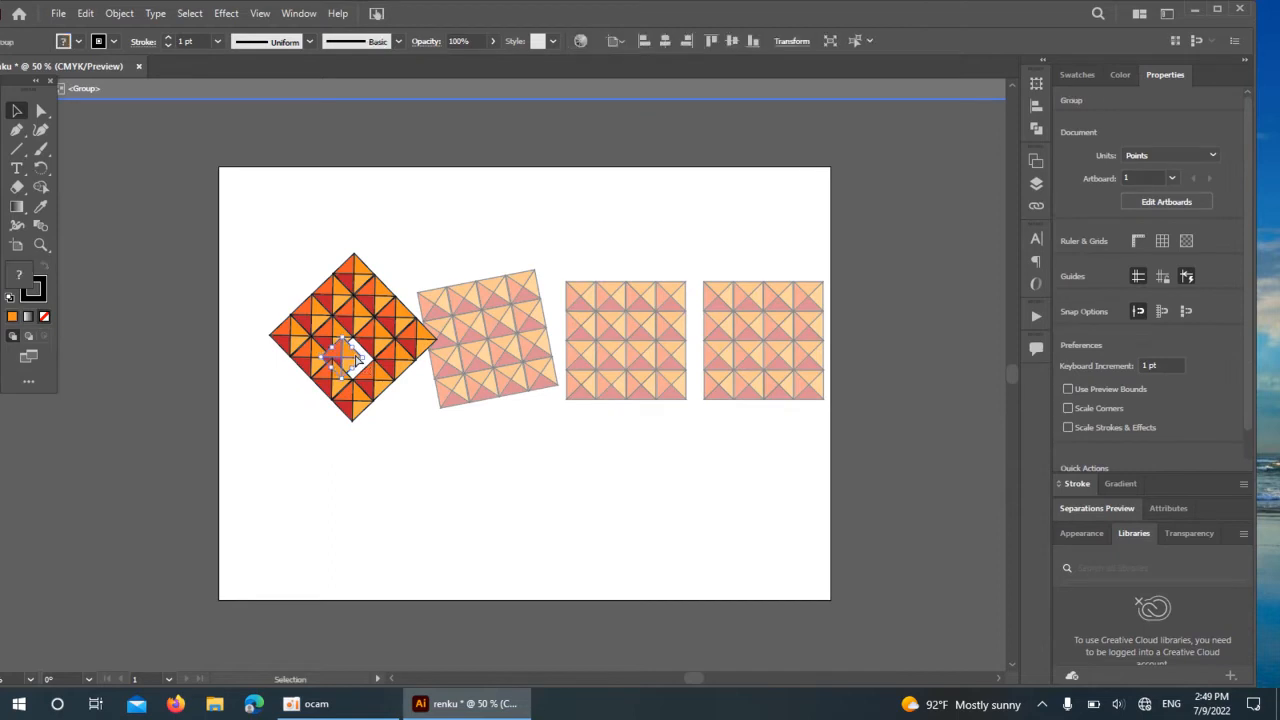
pyautogui.click(415, 478)
pyautogui.doubleClick(295, 484)
pyautogui.moveTo(356, 350); pyautogui.dragTo(330, 349)
# Step: Rotate the third grid clockwise to a steep tilt and the fourth grid about 12° clockwise
pyautogui.click(462, 370)
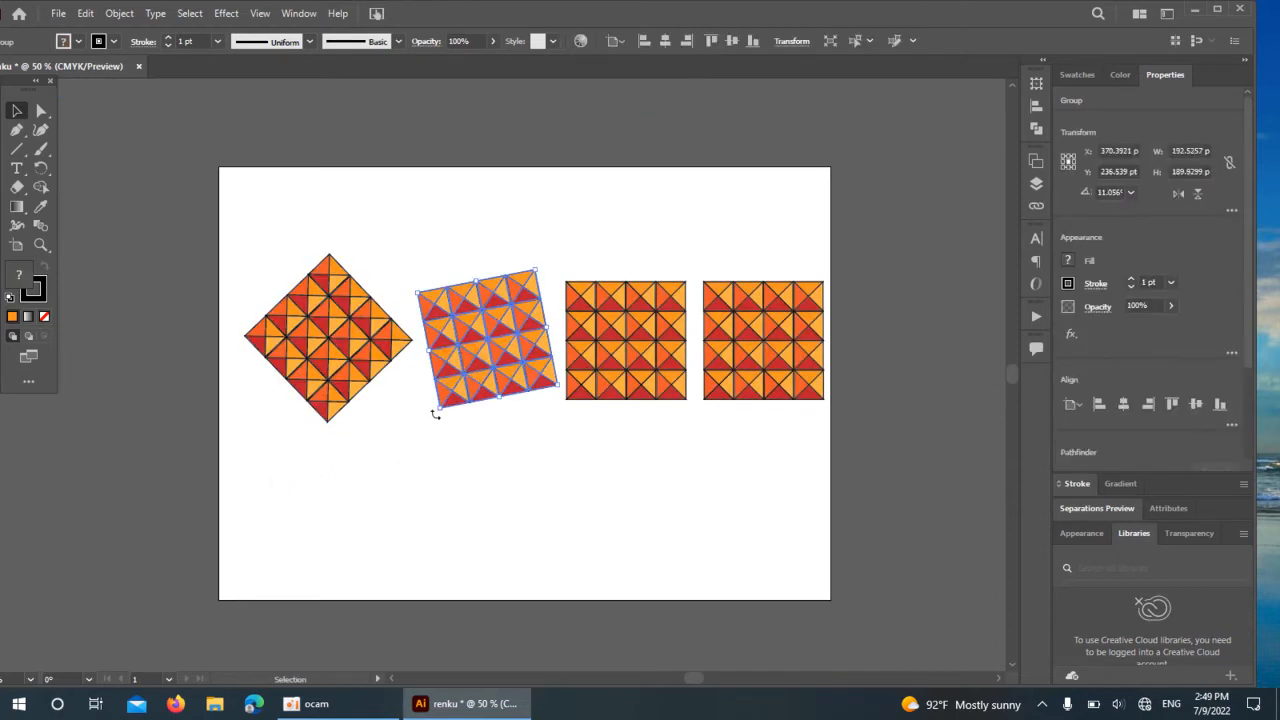
pyautogui.click(624, 371)
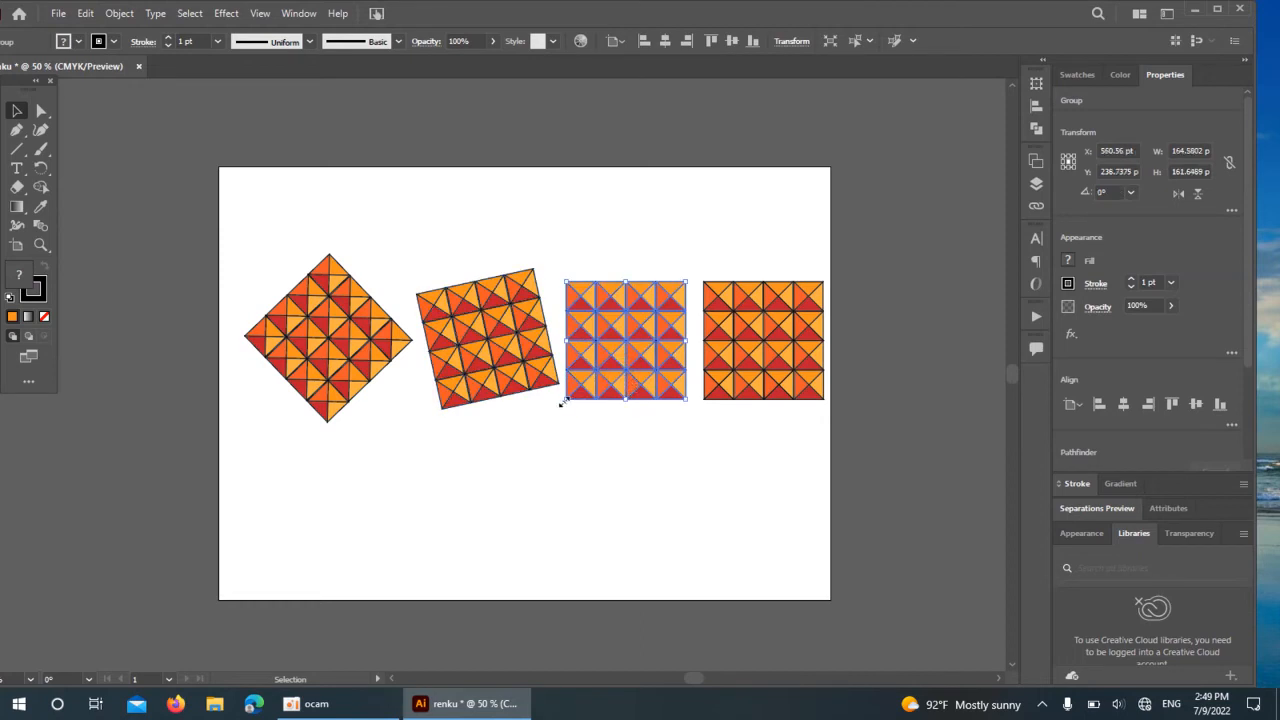
pyautogui.moveTo(559, 399); pyautogui.dragTo(515, 356)
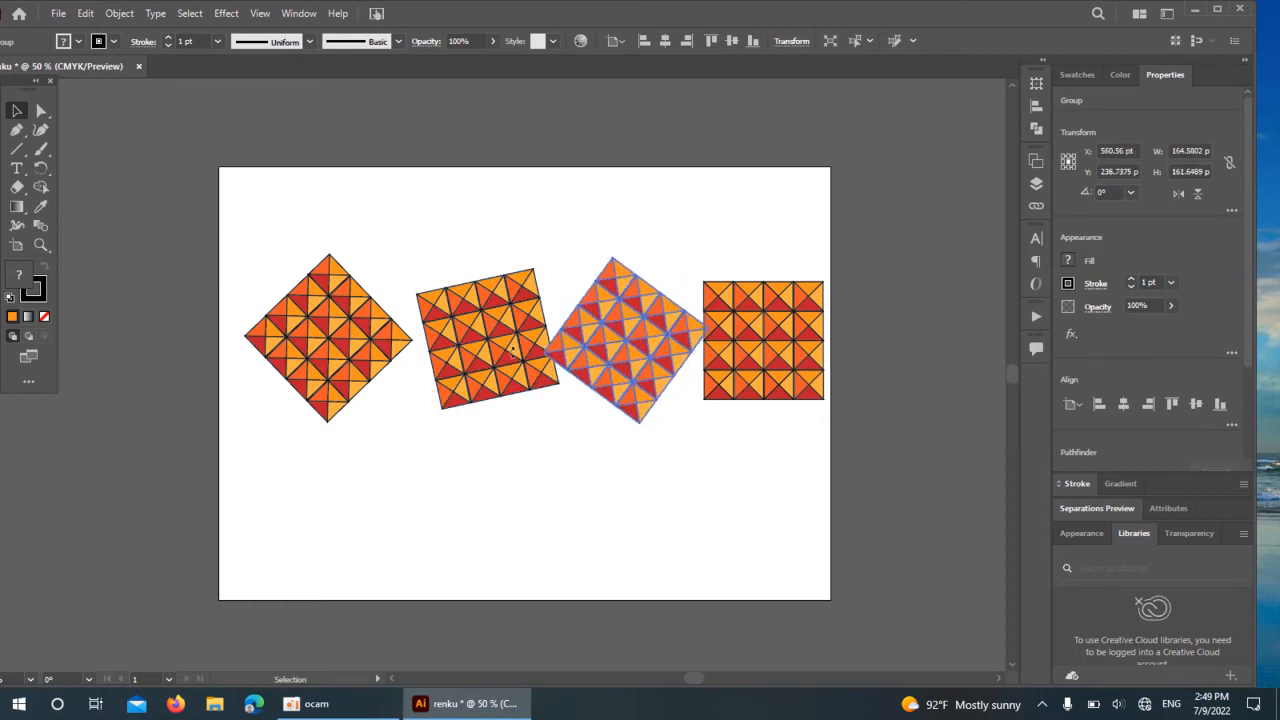
pyautogui.click(814, 341)
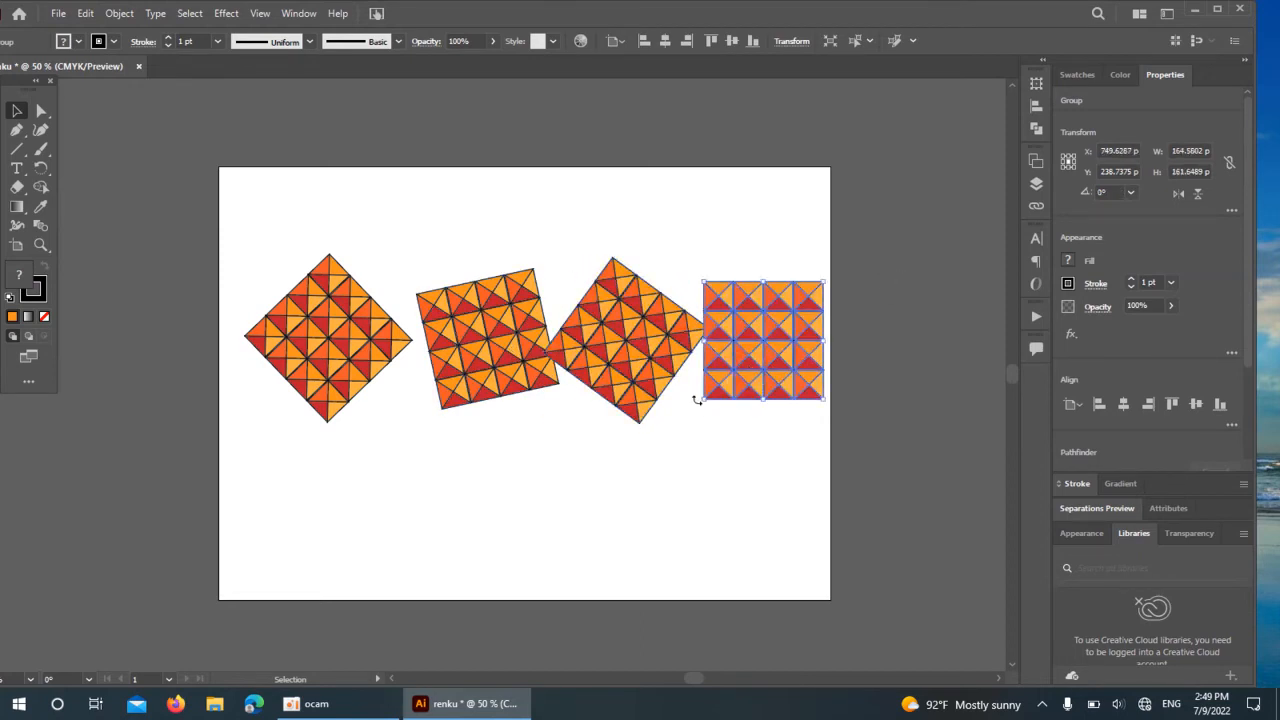
pyautogui.moveTo(697, 400); pyautogui.dragTo(689, 380)
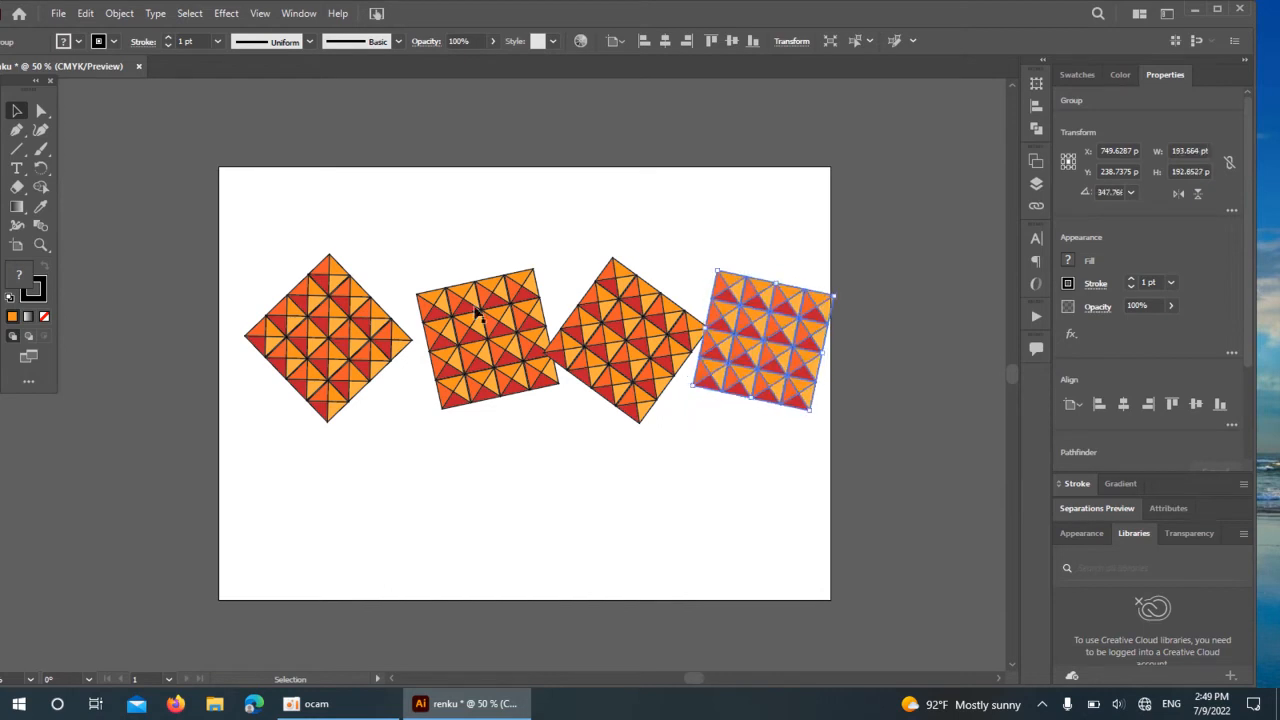
# Step: Align all four rotated grids to their horizontal centers so they stack into one star-shaped rosette
pyautogui.moveTo(232, 188); pyautogui.dragTo(823, 462)
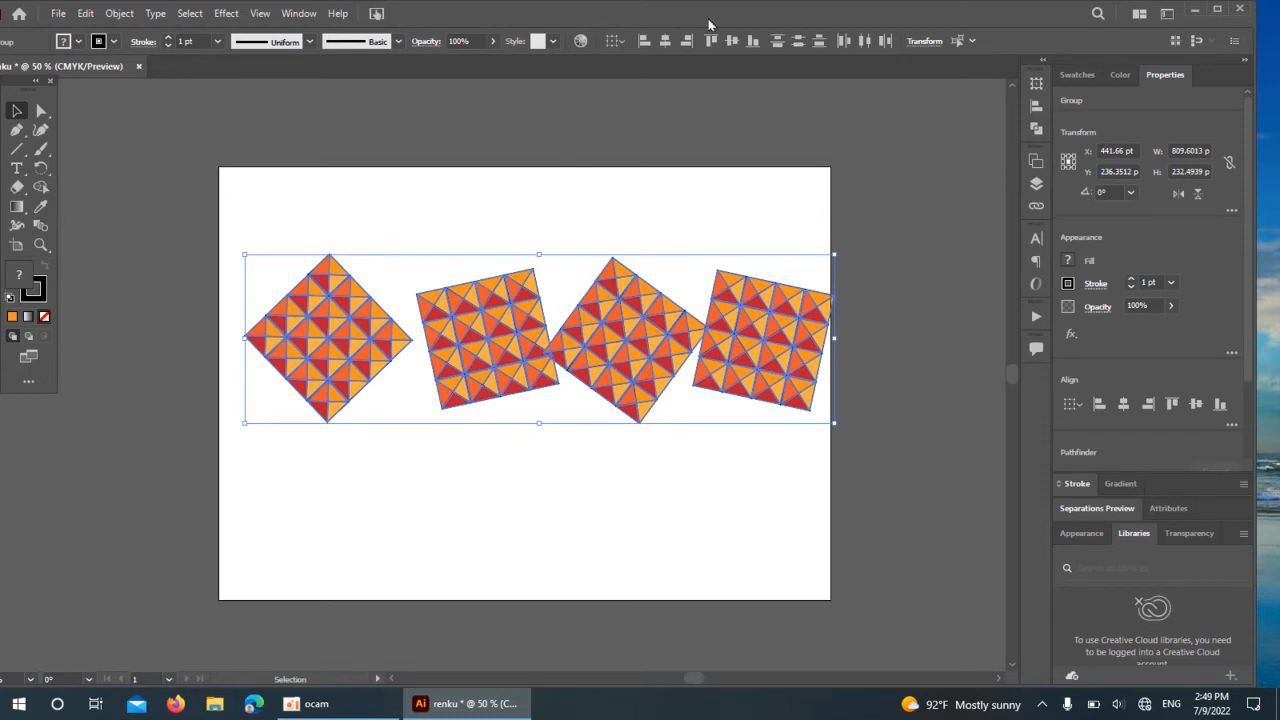
pyautogui.click(312, 14)
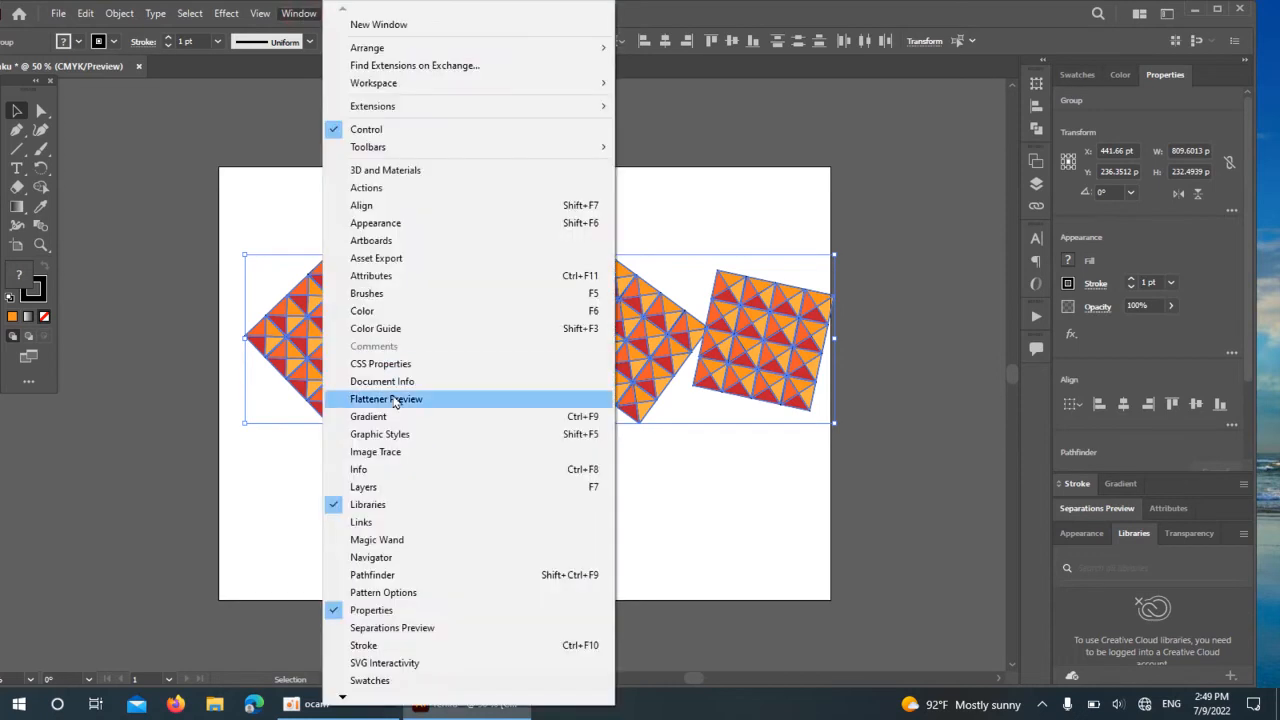
pyautogui.click(534, 575)
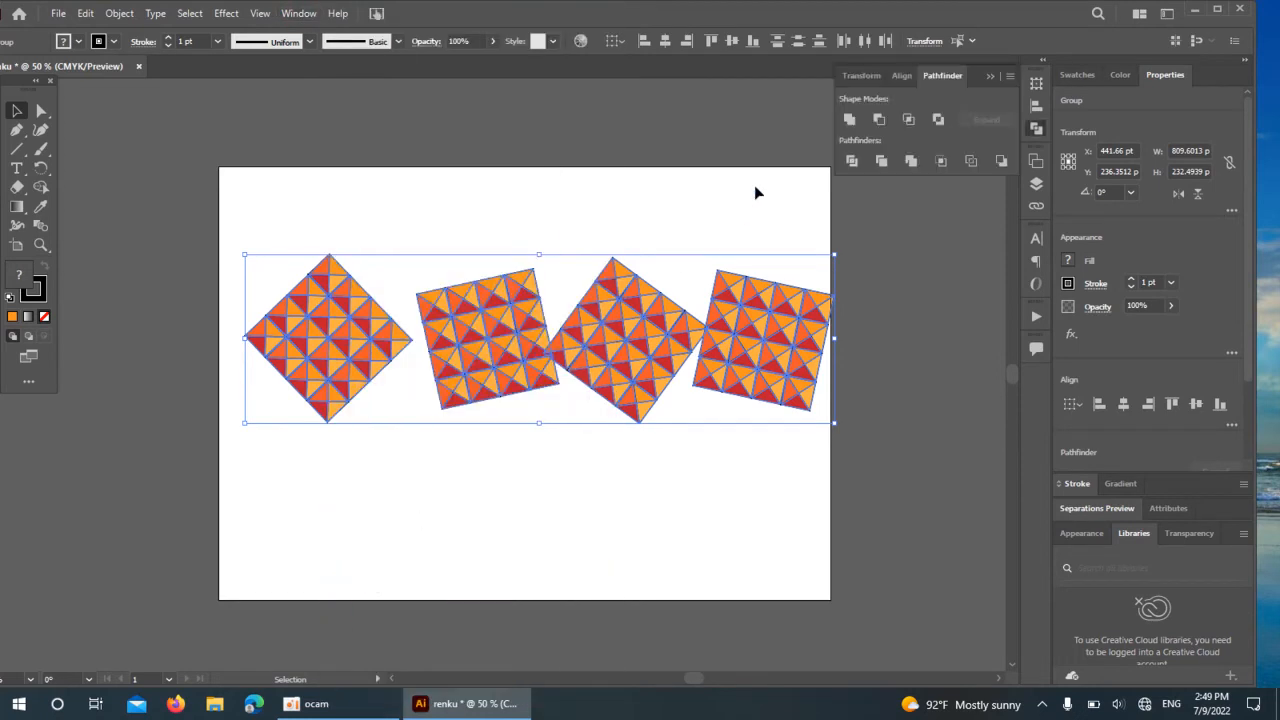
pyautogui.click(899, 78)
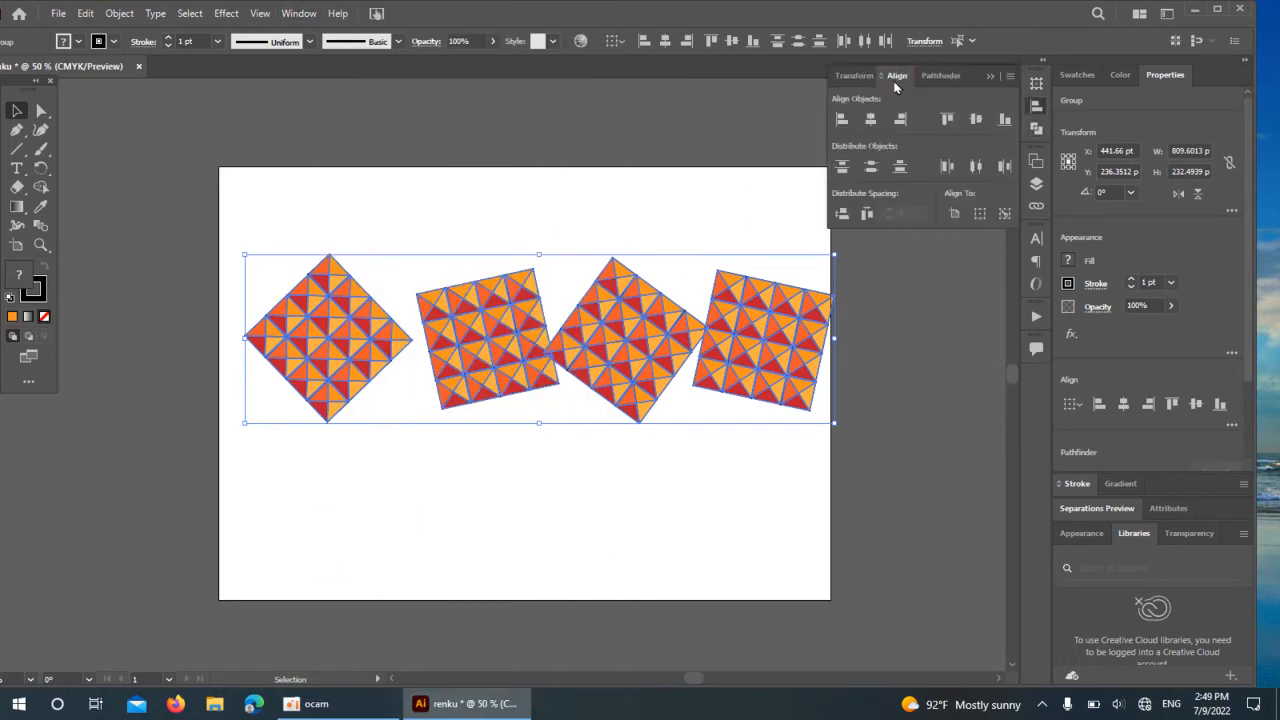
pyautogui.click(869, 121)
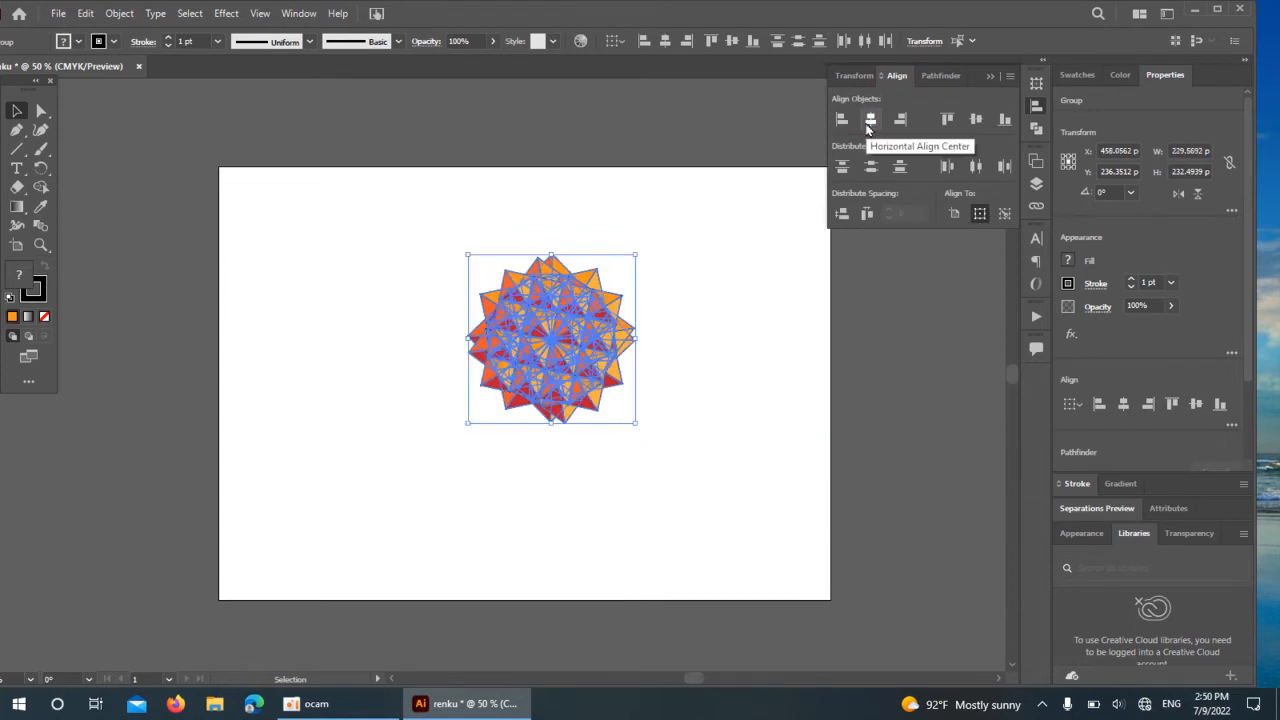
pyautogui.click(769, 138)
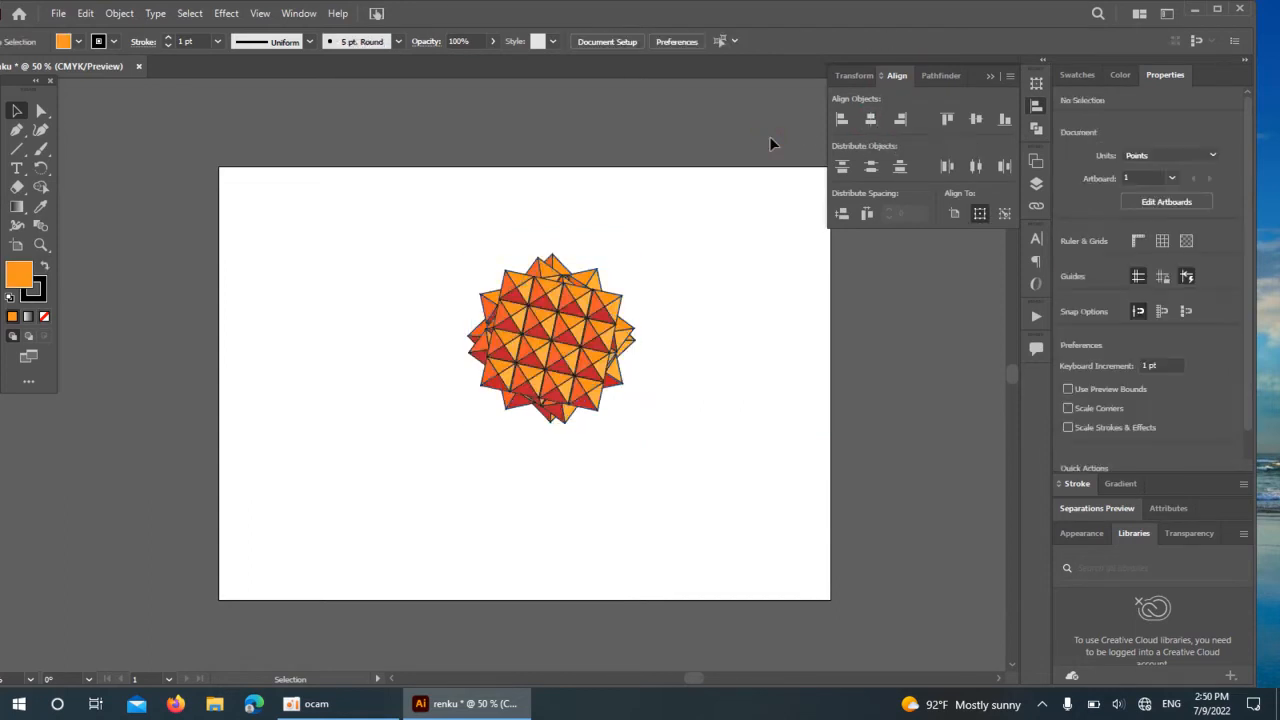
pyautogui.click(988, 77)
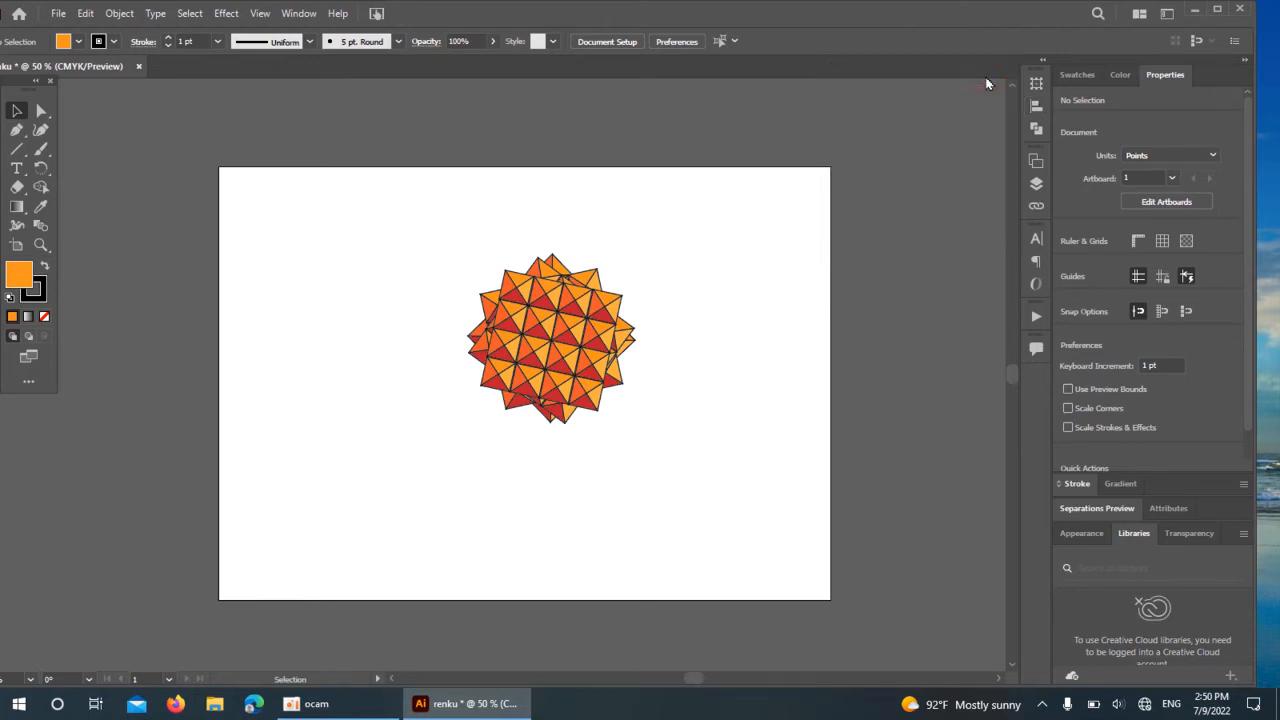
# Step: Lower the opacity of all four stacked grids to 69%
pyautogui.hotkey('ctrl', 'a')
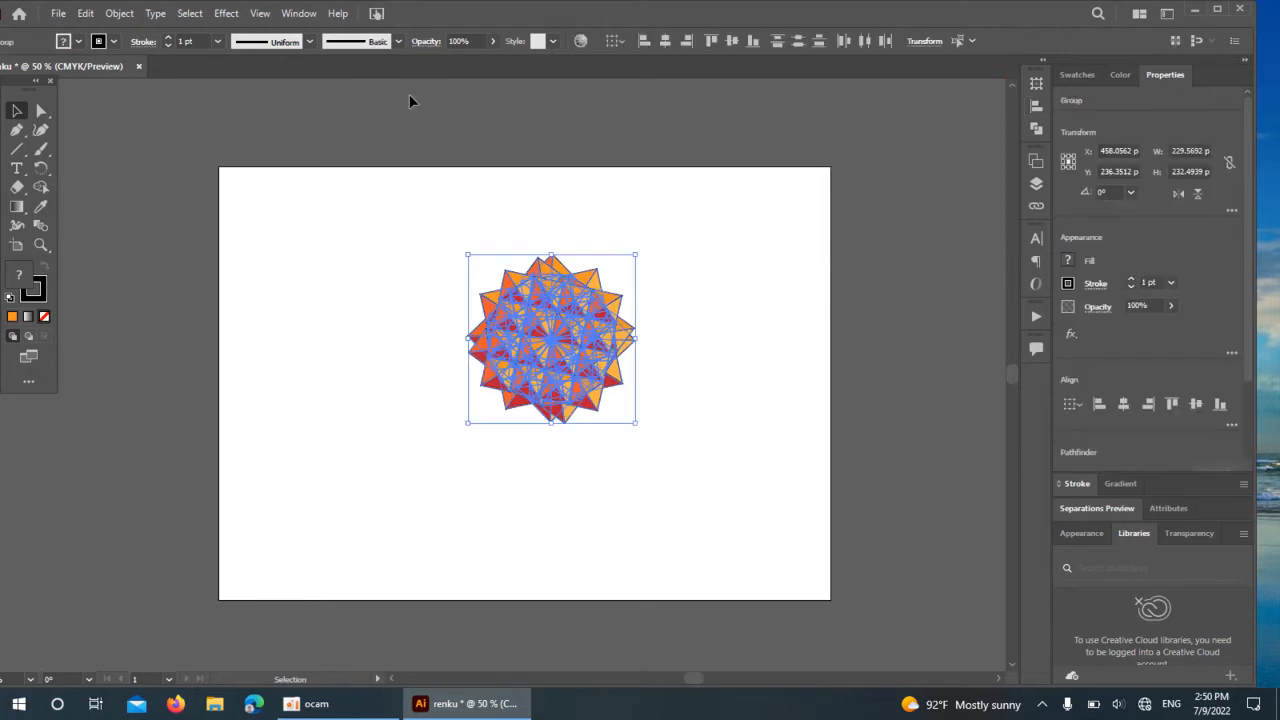
pyautogui.click(490, 45)
pyautogui.moveTo(486, 57); pyautogui.dragTo(471, 57)
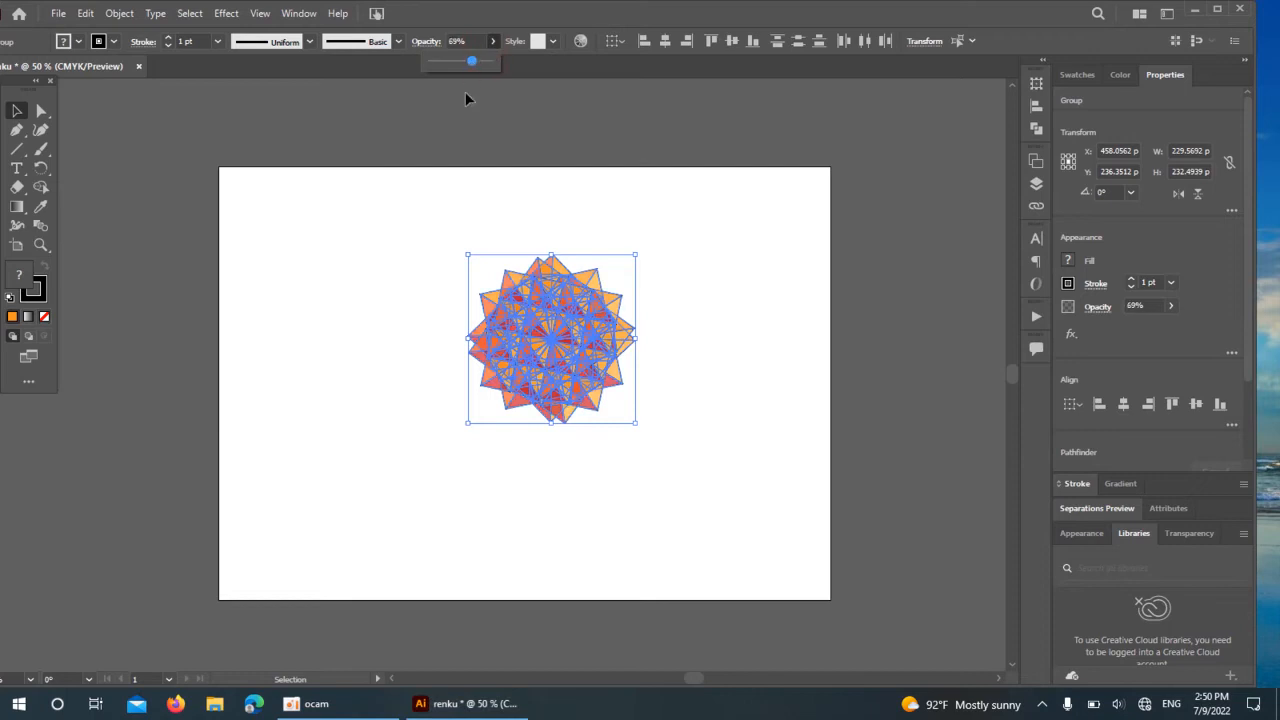
pyautogui.click(490, 160)
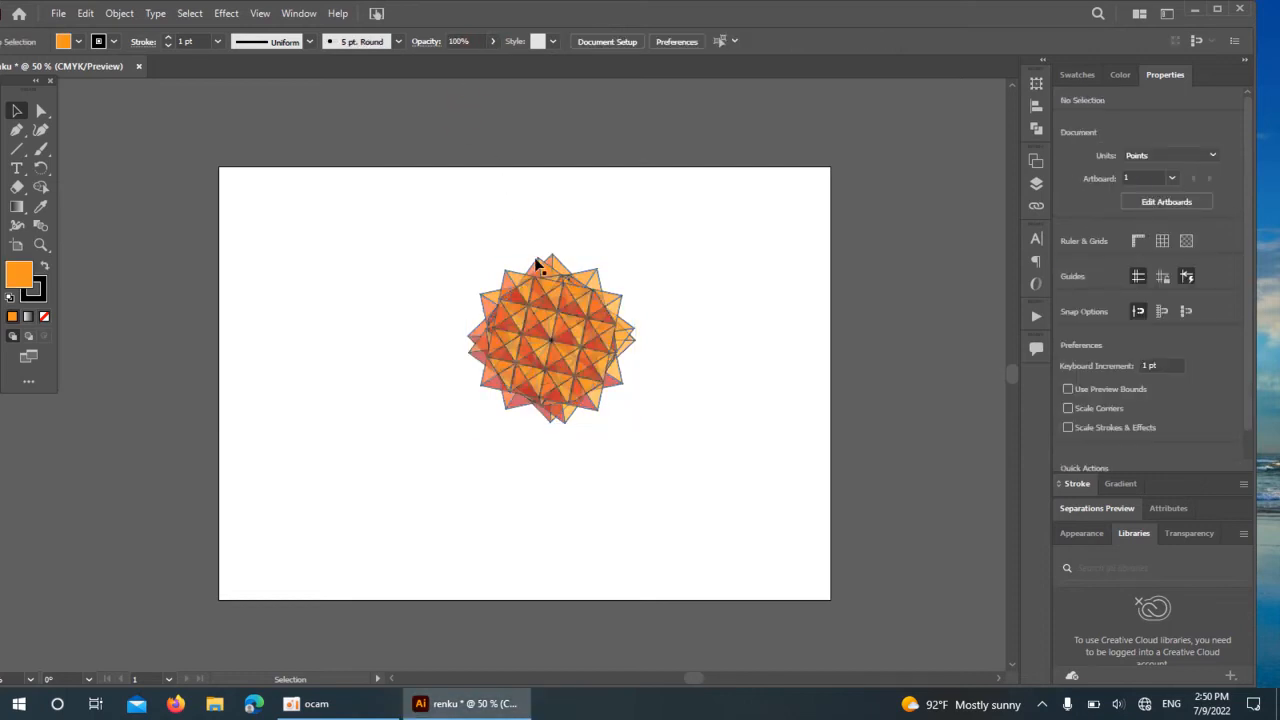
# Step: Examine the overlapping translucent grids of the rosette up close
pyautogui.moveTo(435, 226); pyautogui.dragTo(666, 450)
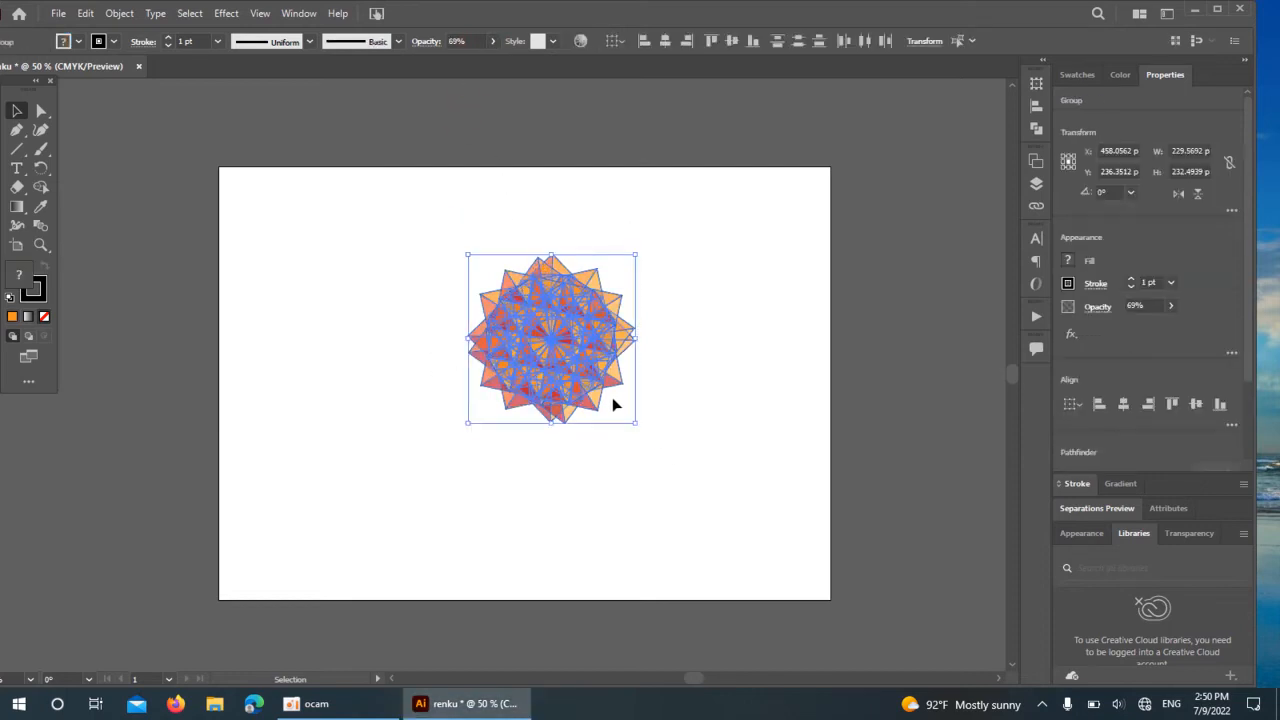
pyautogui.press('a')
pyautogui.hotkey('ctrl', '=')
pyautogui.hotkey('ctrl', '=')
pyautogui.hotkey('ctrl', '=')
pyautogui.click(131, 372)
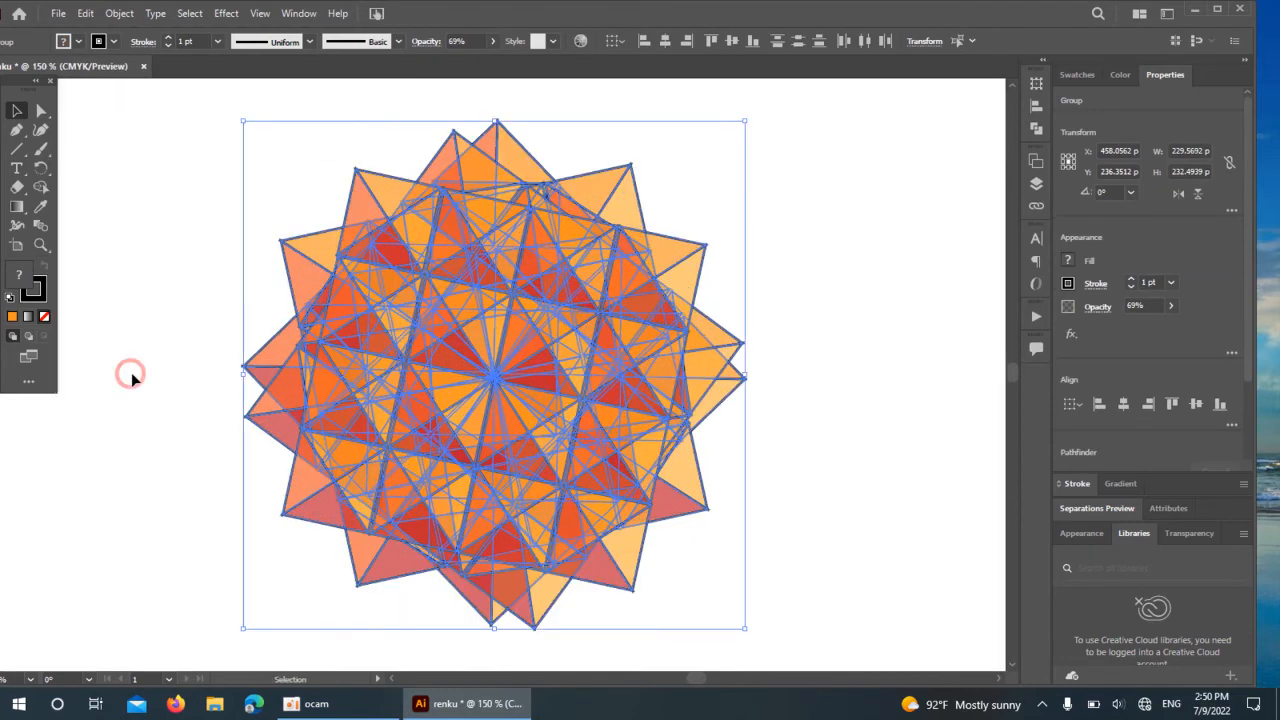
pyautogui.scroll(-4, 432, 314)
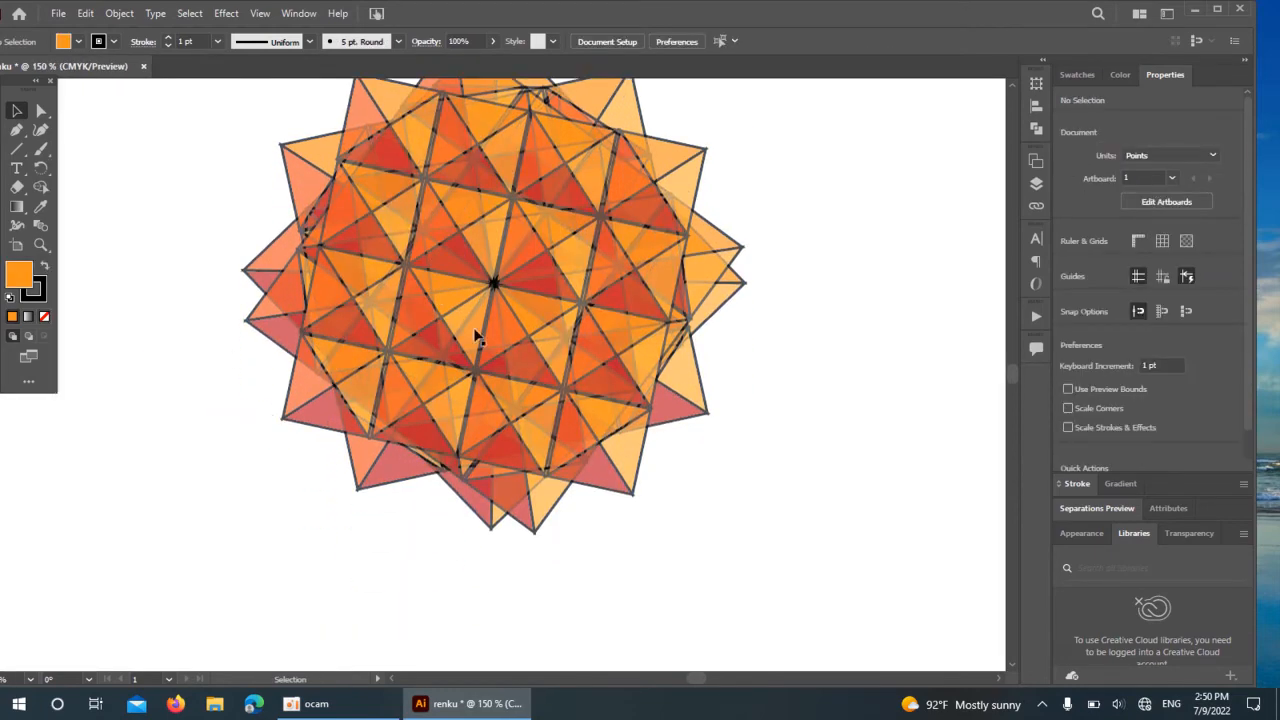
pyautogui.scroll(3, 474, 338)
pyautogui.hotkey('ctrl', '-')
pyautogui.hotkey('ctrl', '-')
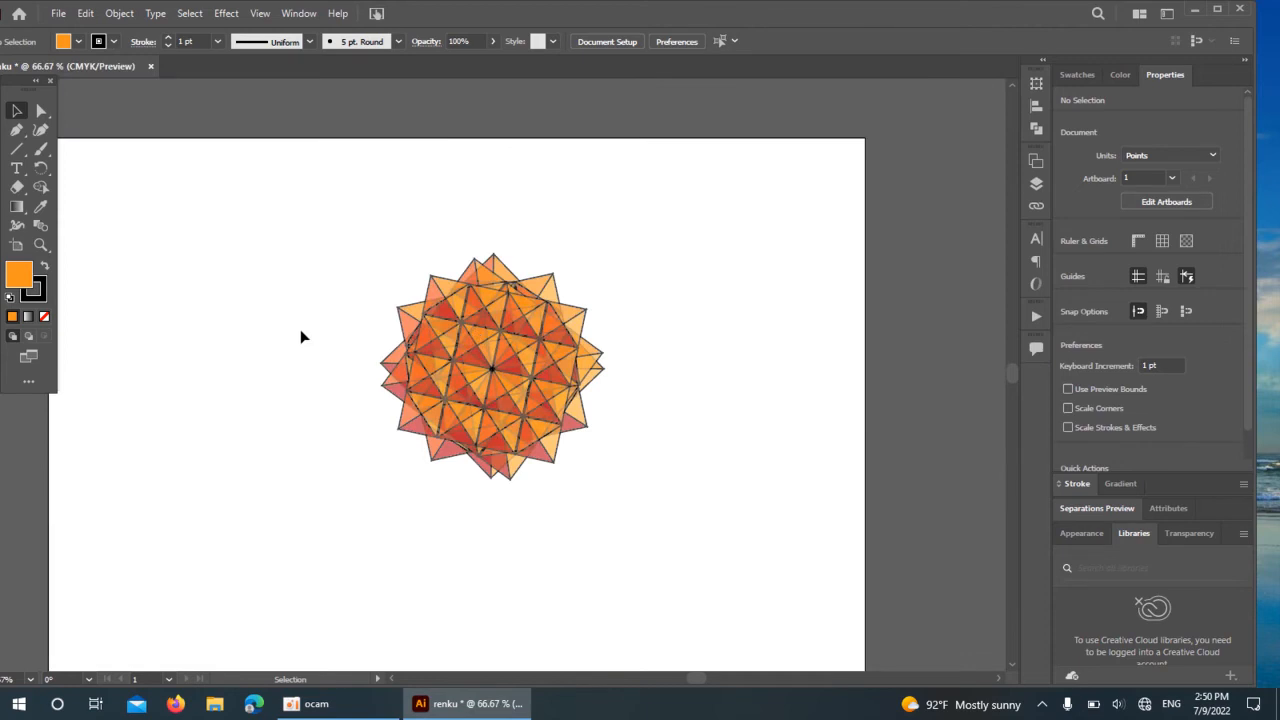
# Step: Add a point text object above the rosette and set its font size to 125 pt
pyautogui.click(17, 168)
pyautogui.click(253, 174)
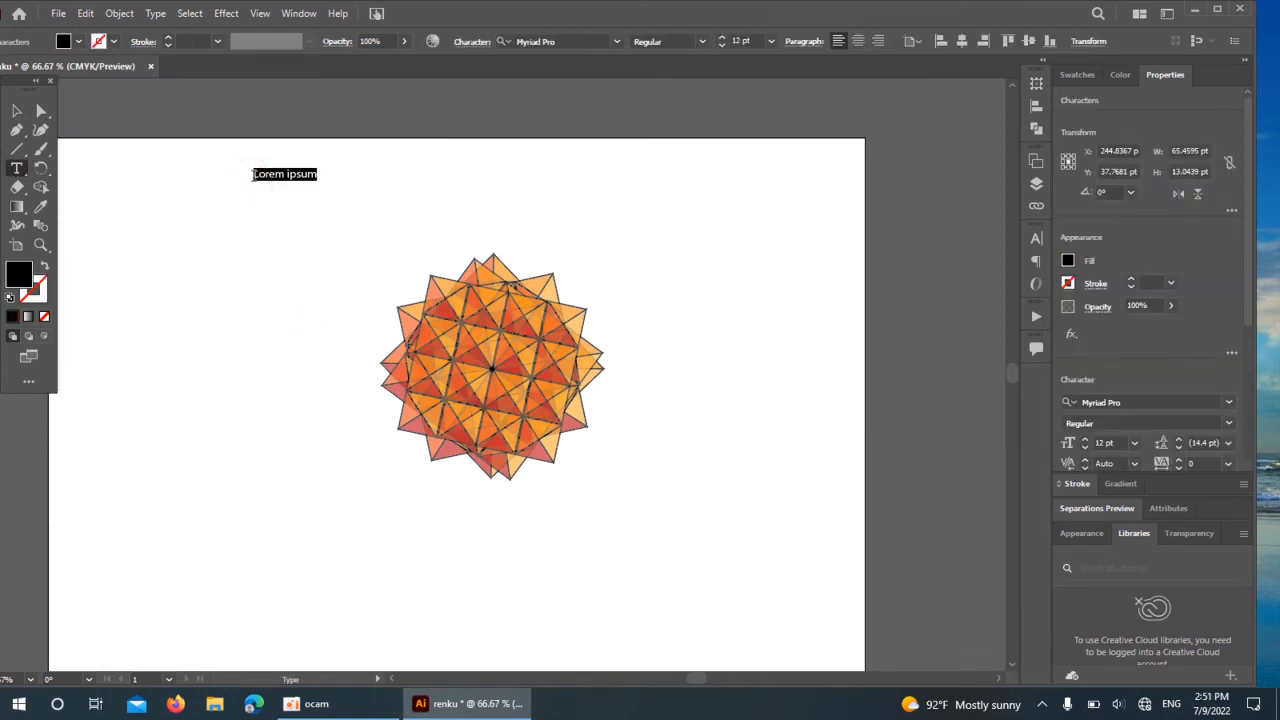
pyautogui.click(771, 41)
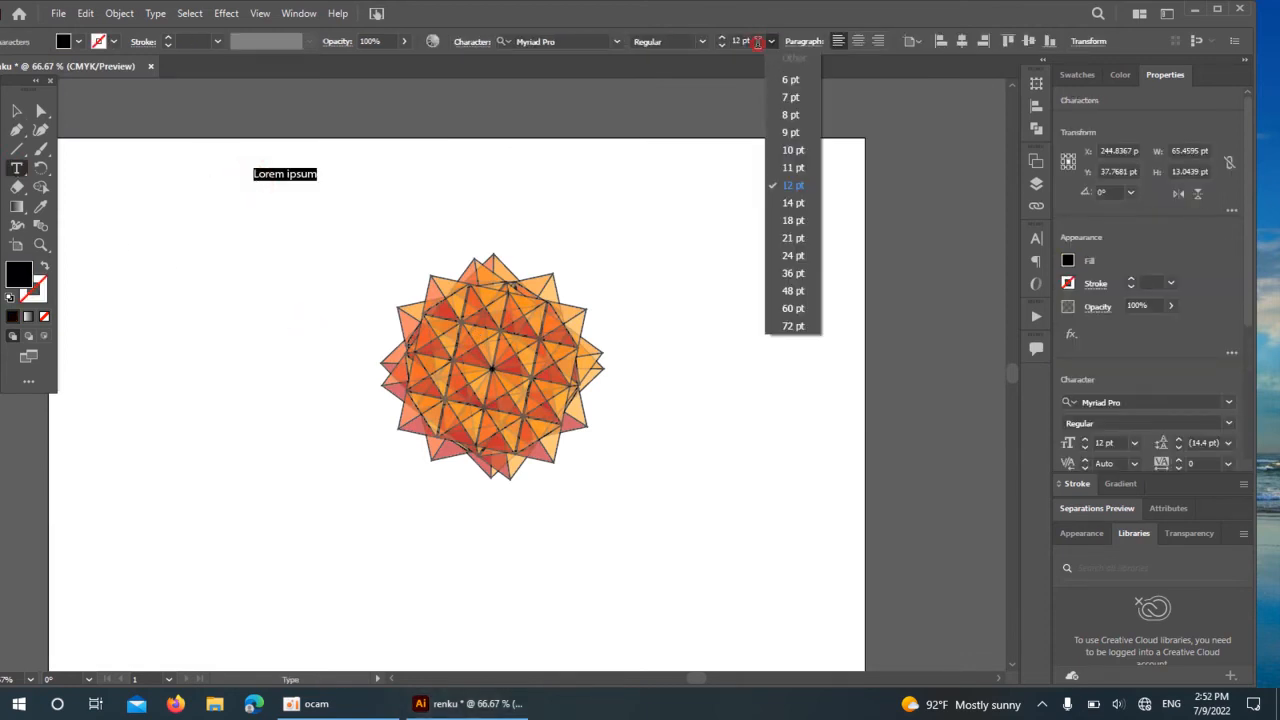
pyautogui.click(757, 42)
pyautogui.click(735, 41)
pyautogui.moveTo(757, 41); pyautogui.dragTo(735, 41)
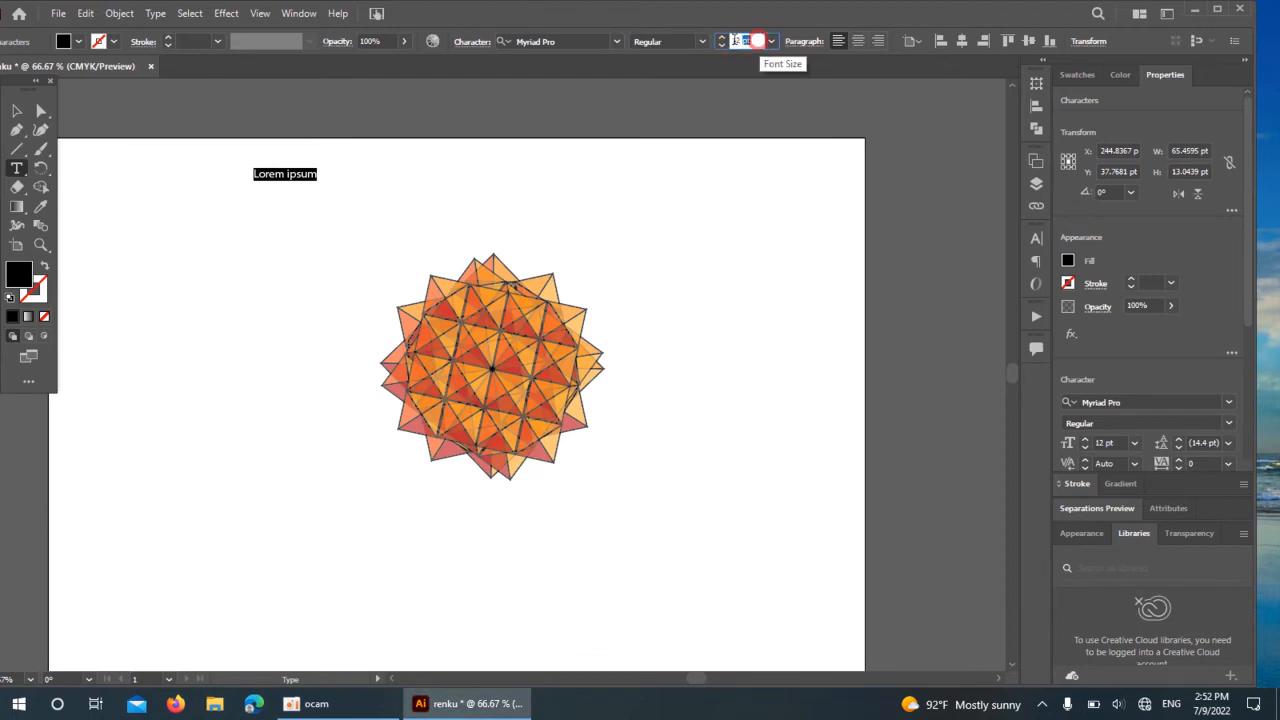
pyautogui.write('125')
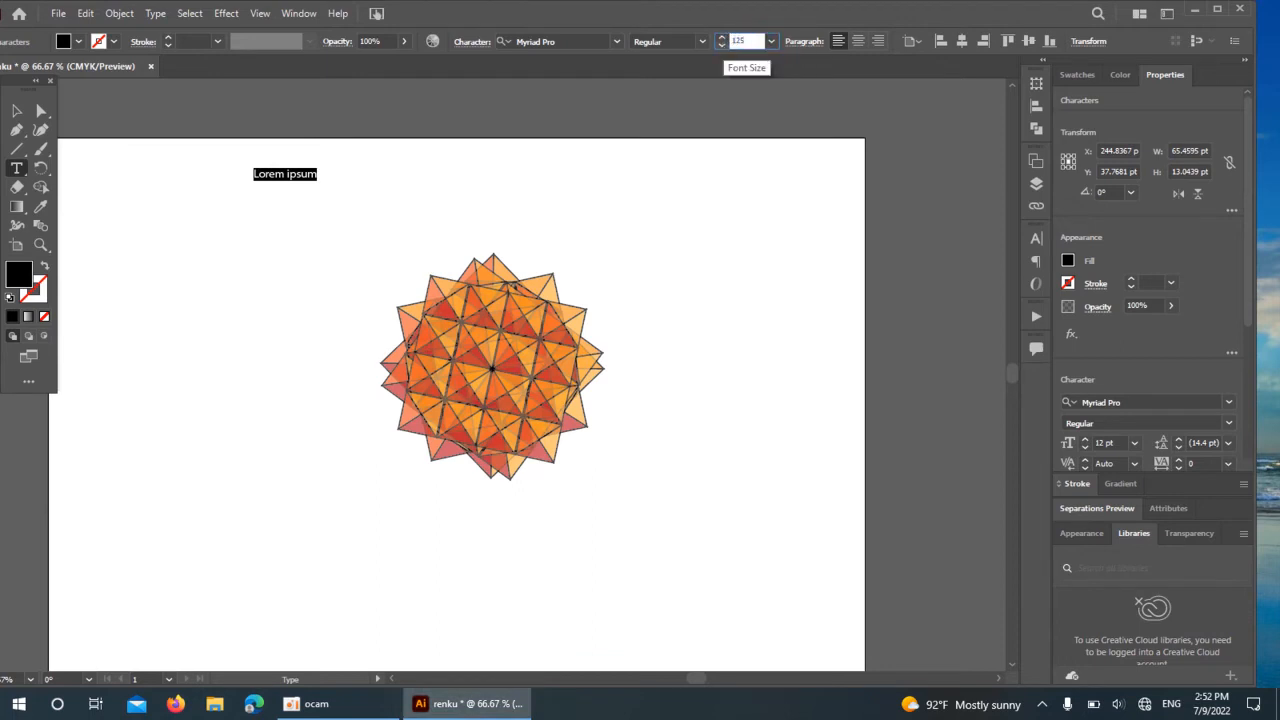
pyautogui.press('Return')
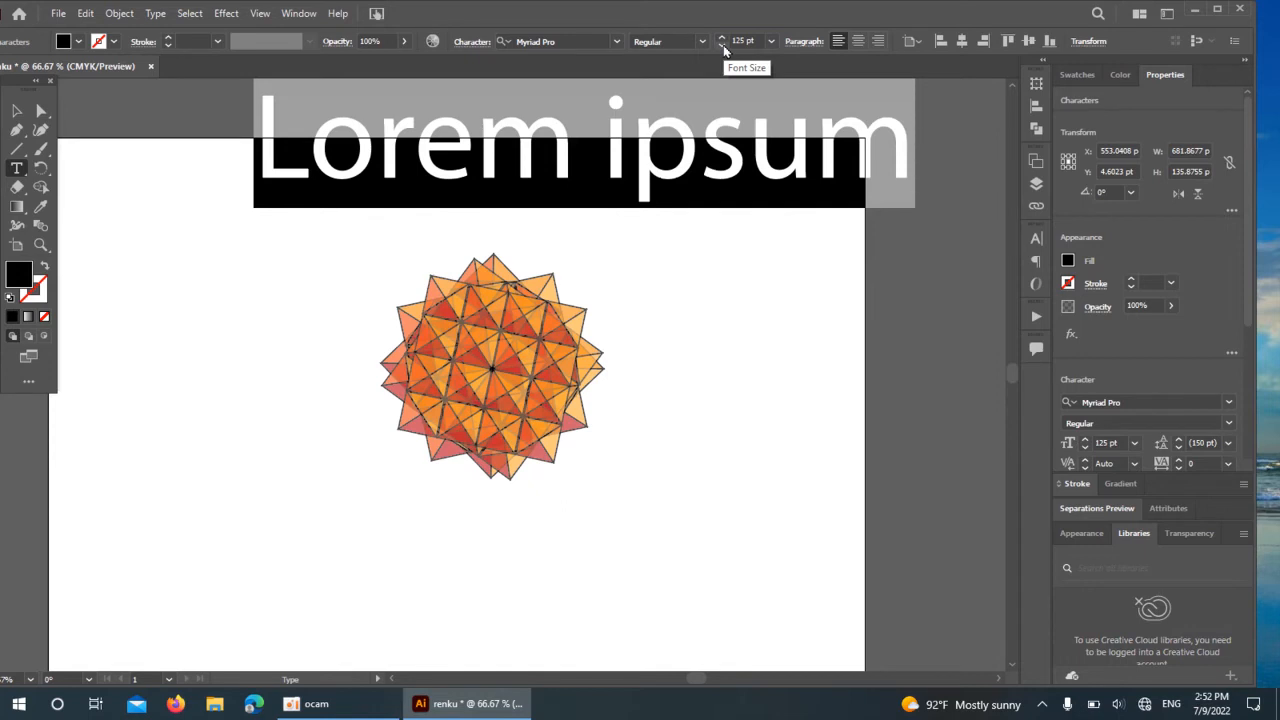
# Step: Replace the placeholder text with the Khmer word កម្ពុជា
pyautogui.write('m')
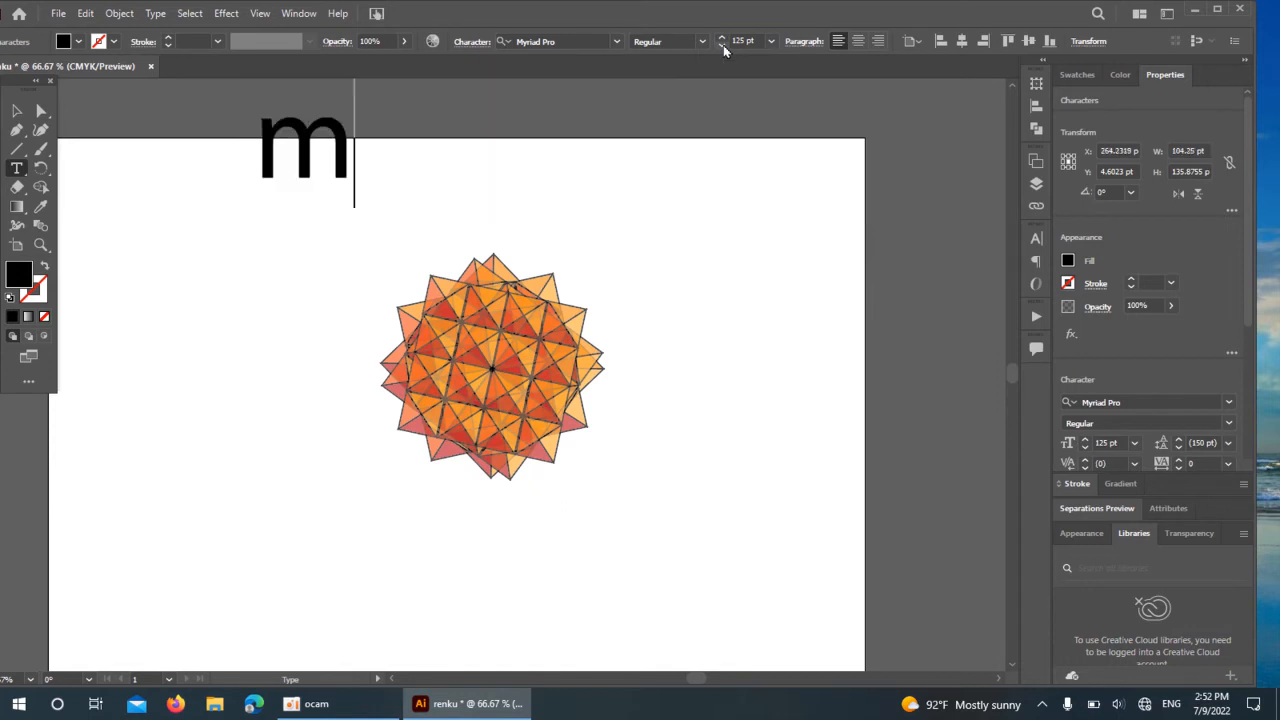
pyautogui.press('BackSpace')
pyautogui.write('កម្ព')
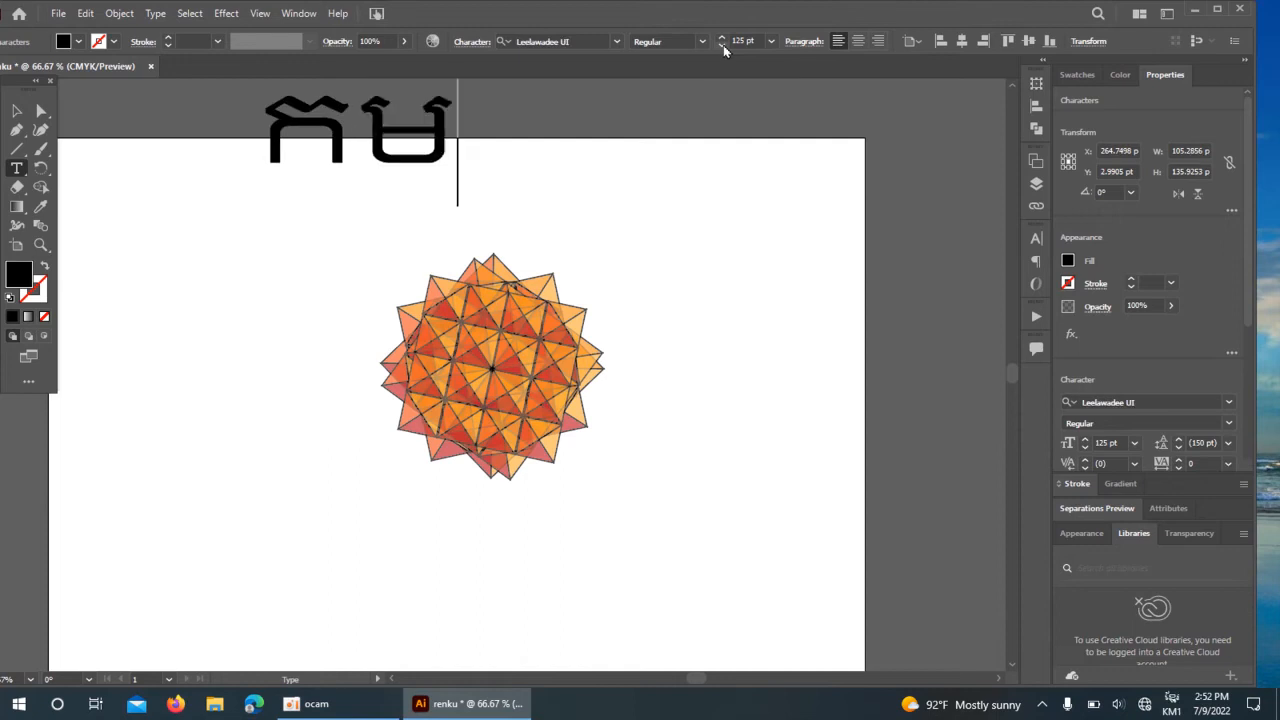
pyautogui.press('BackSpace')
pyautogui.press('BackSpace')
pyautogui.write('ព')
pyautogui.press('BackSpace')
pyautogui.write('ពុ')
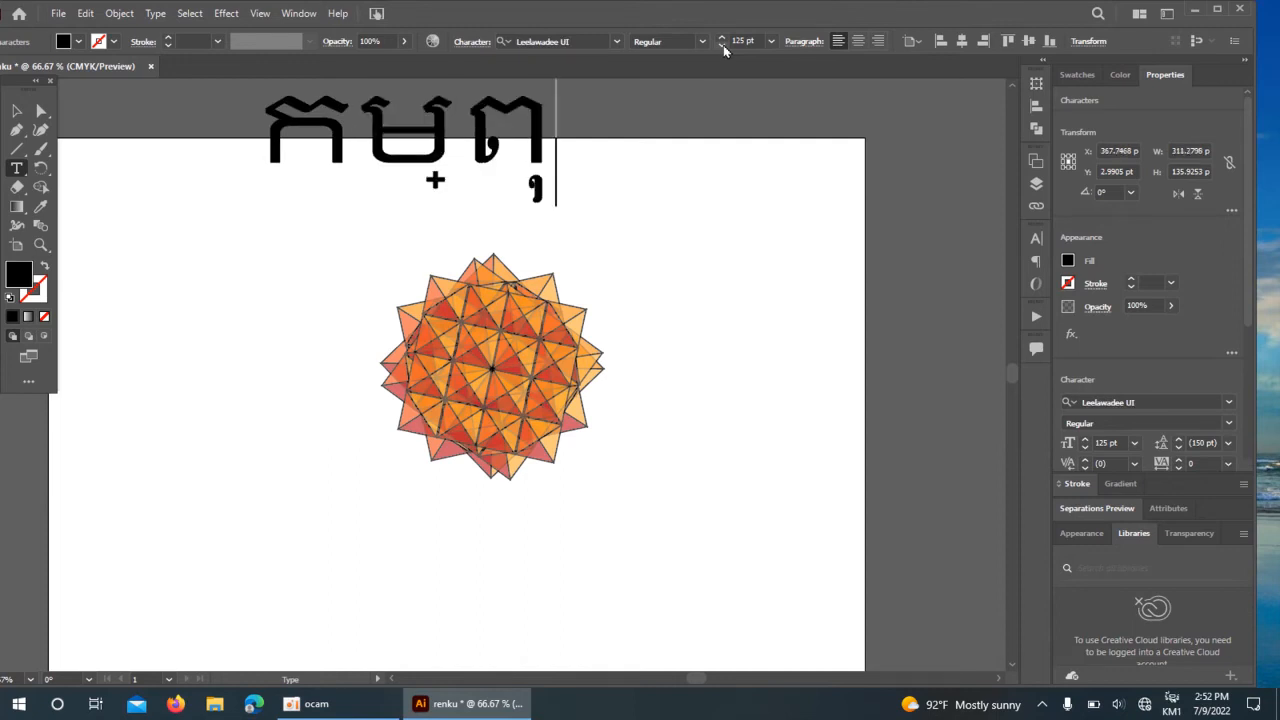
pyautogui.write('ជា')
# Step: Compare the Khmer fonts on the whole word and set its font to Preah Vihear
pyautogui.hotkey('ctrl', 'a')
pyautogui.click(1229, 404)
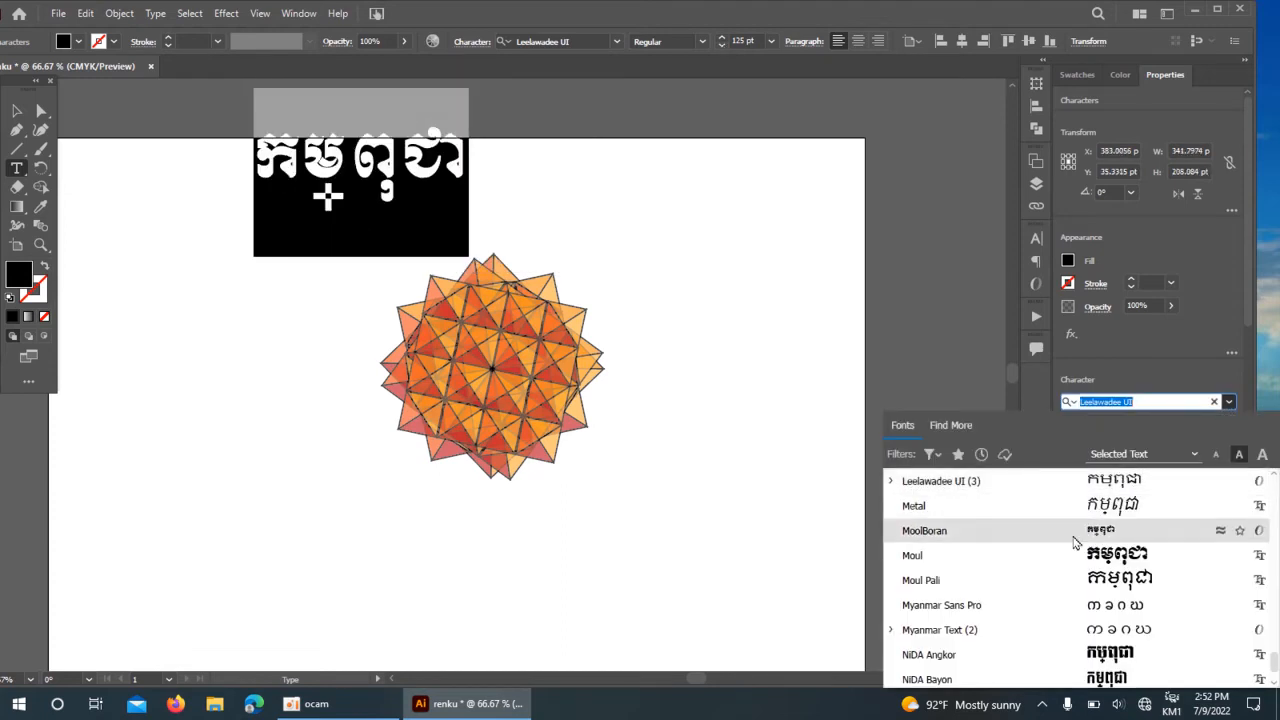
pyautogui.scroll(-1, 1075, 542)
pyautogui.scroll(1, 1070, 531)
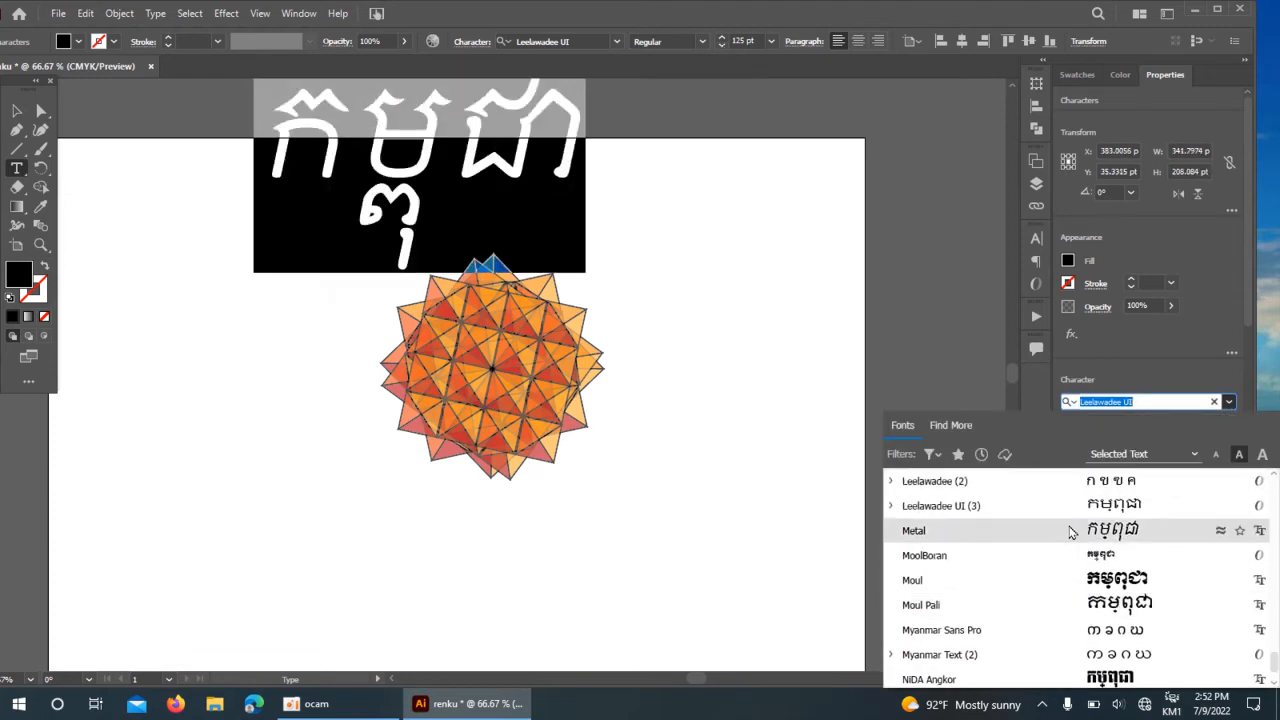
pyautogui.scroll(-4, 1070, 531)
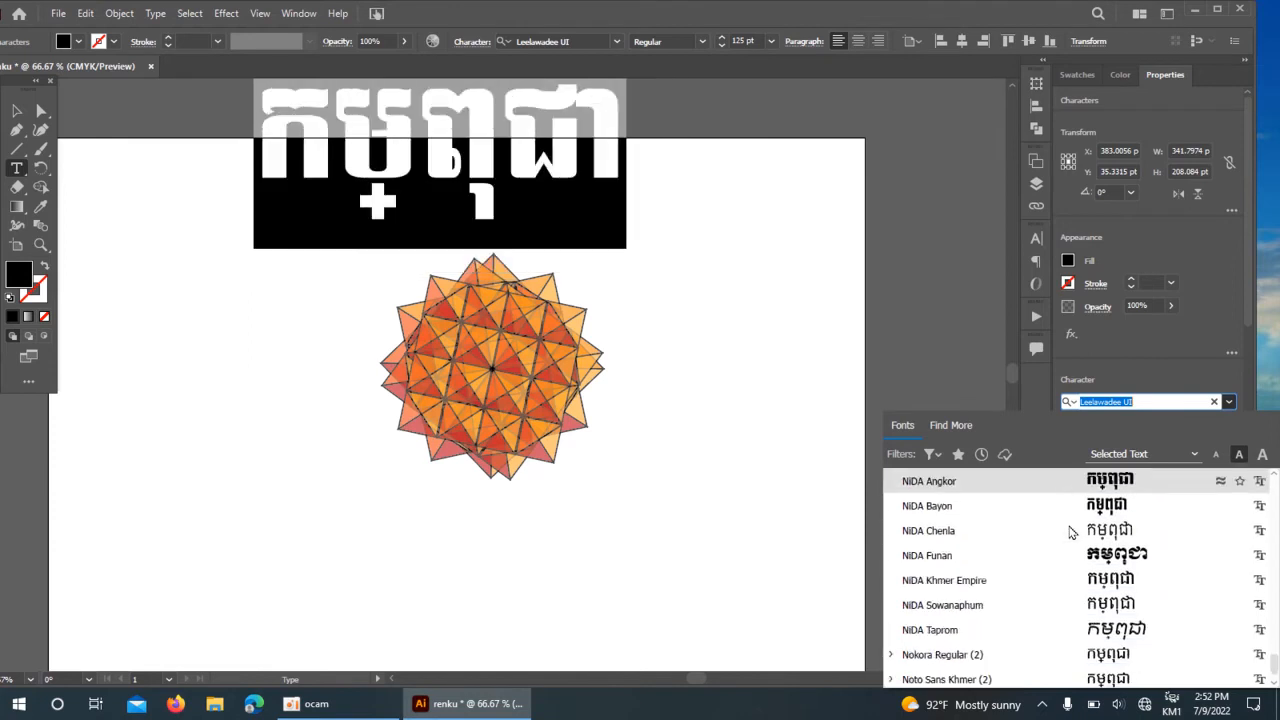
pyautogui.scroll(-3, 1045, 581)
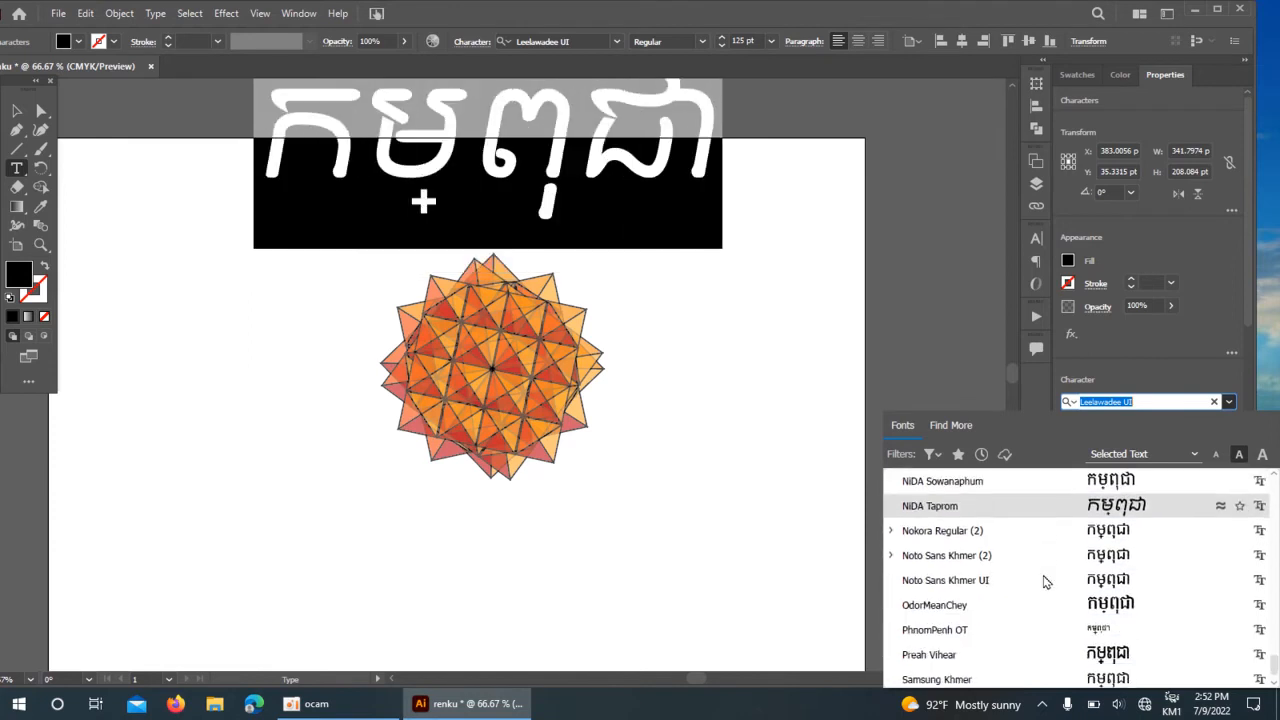
pyautogui.scroll(1, 1040, 580)
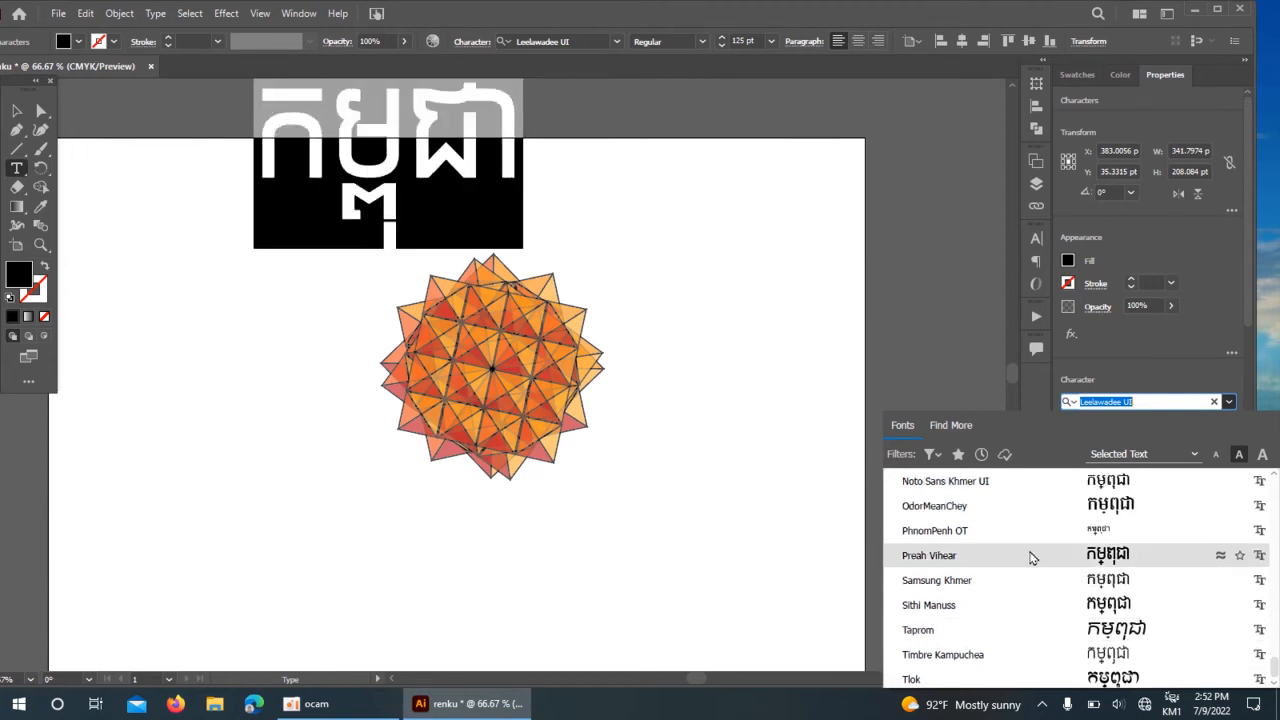
pyautogui.click(1030, 557)
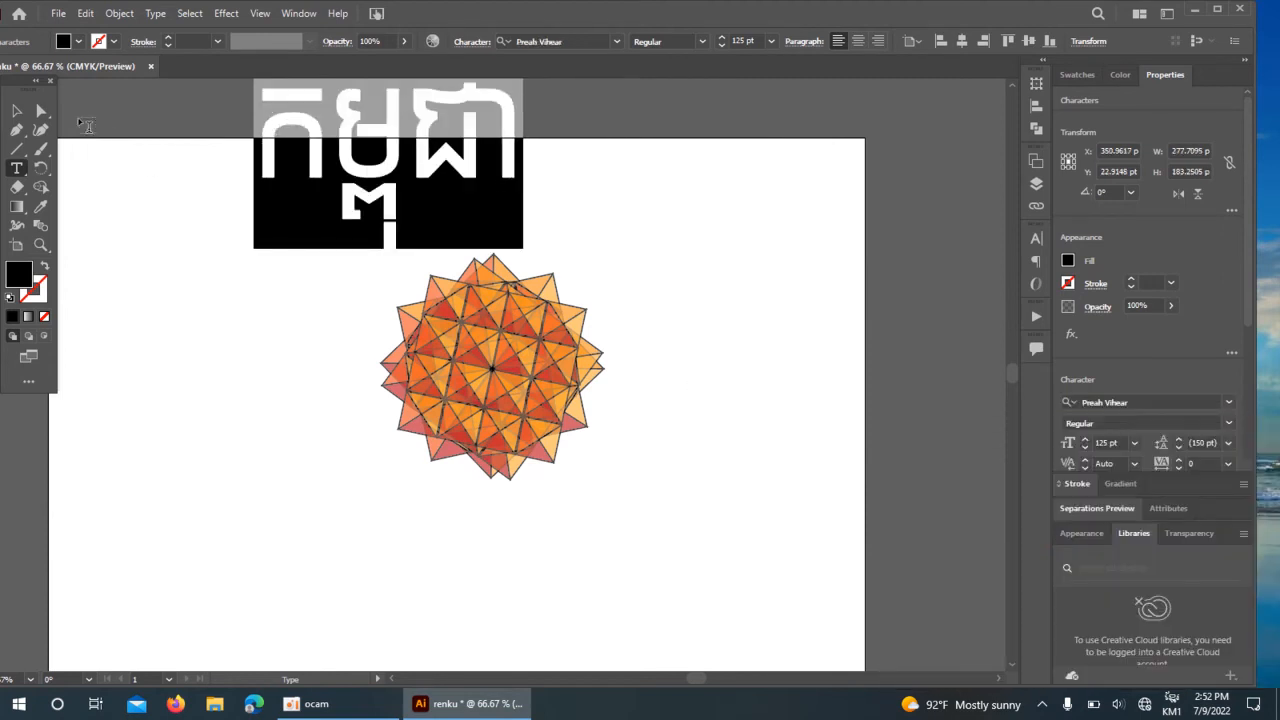
# Step: Move the text to the rosette's lower left and scale the rosette up proportionally to about 464 × 470 pt
pyautogui.click(40, 110)
pyautogui.moveTo(388, 150); pyautogui.dragTo(378, 505)
pyautogui.press('v')
pyautogui.moveTo(314, 244); pyautogui.dragTo(653, 381)
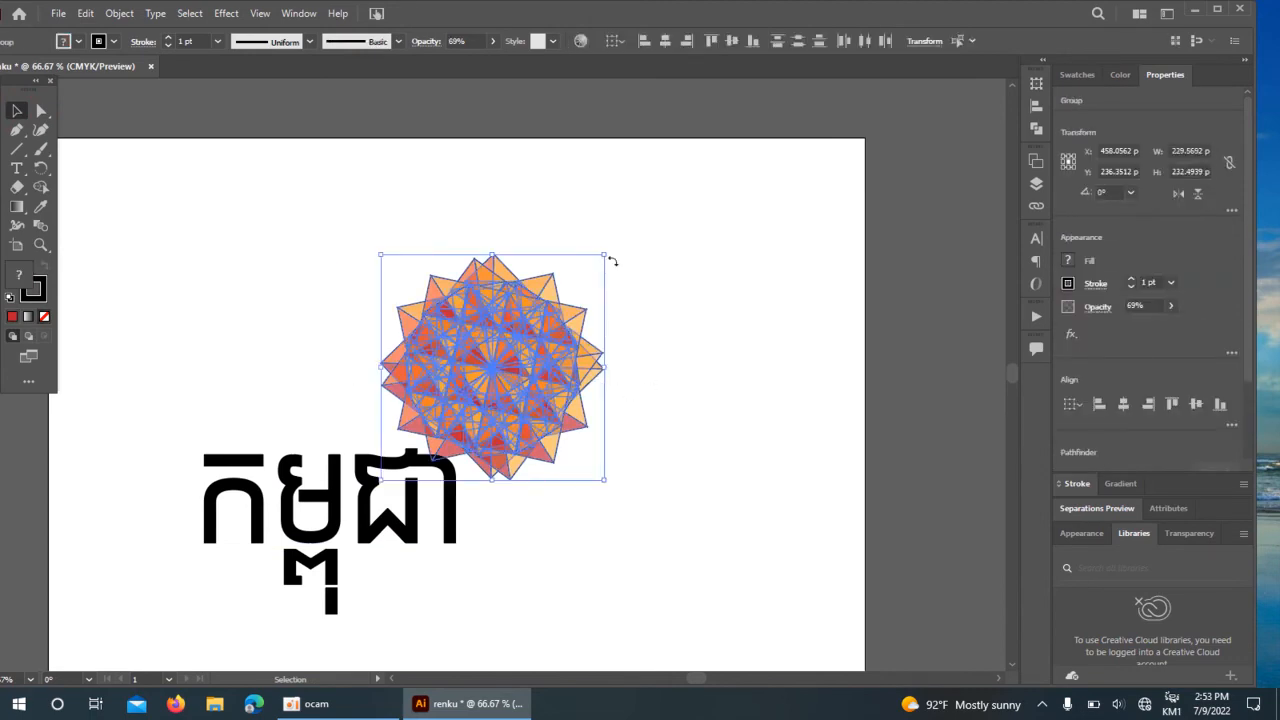
pyautogui.moveTo(604, 254); pyautogui.dragTo(840, 60)
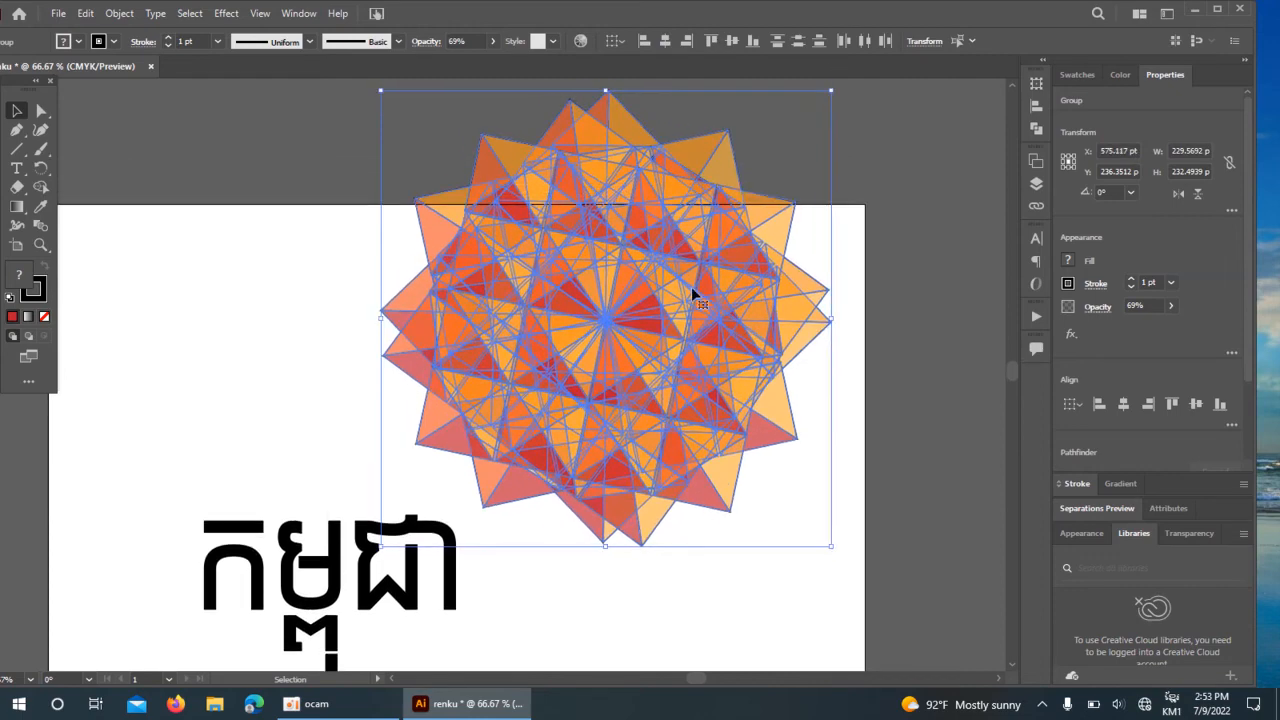
# Step: Move the enlarged rosette behind the text and center the text over the rosette
pyautogui.moveTo(691, 289); pyautogui.dragTo(442, 455)
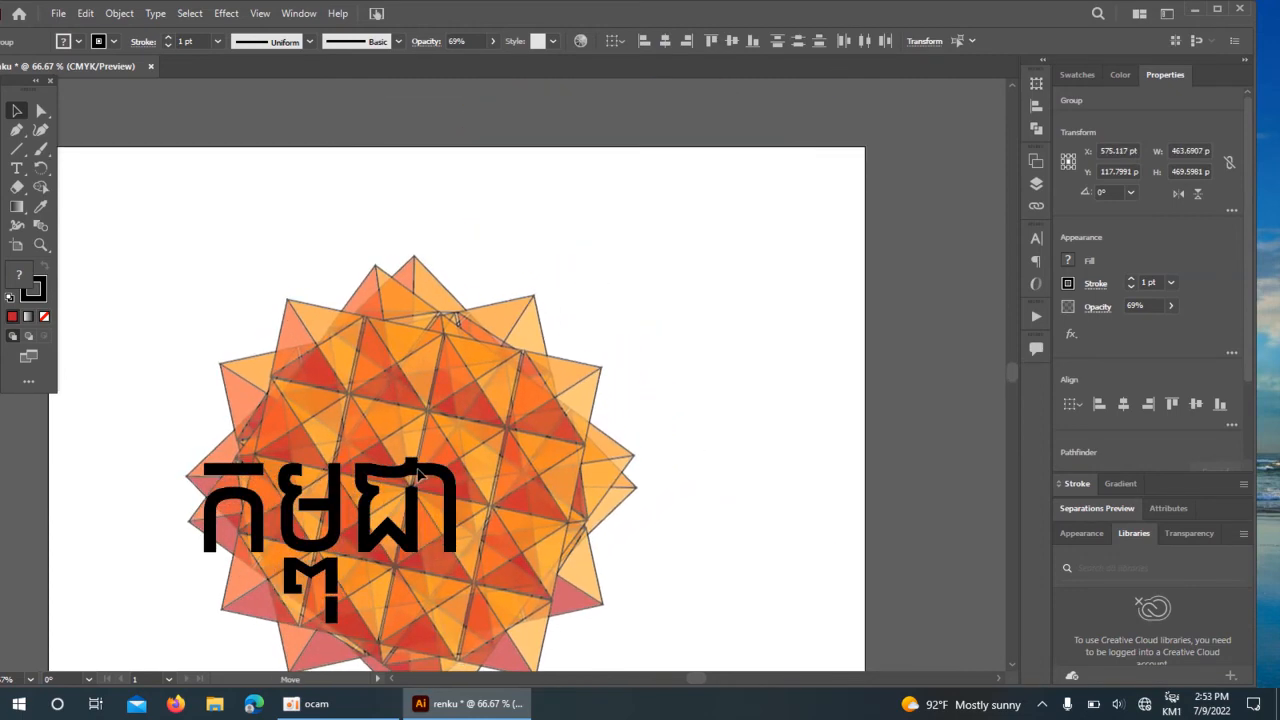
pyautogui.hotkey('ctrl', '-')
pyautogui.hotkey('ctrl', '-')
pyautogui.moveTo(505, 365); pyautogui.dragTo(548, 340)
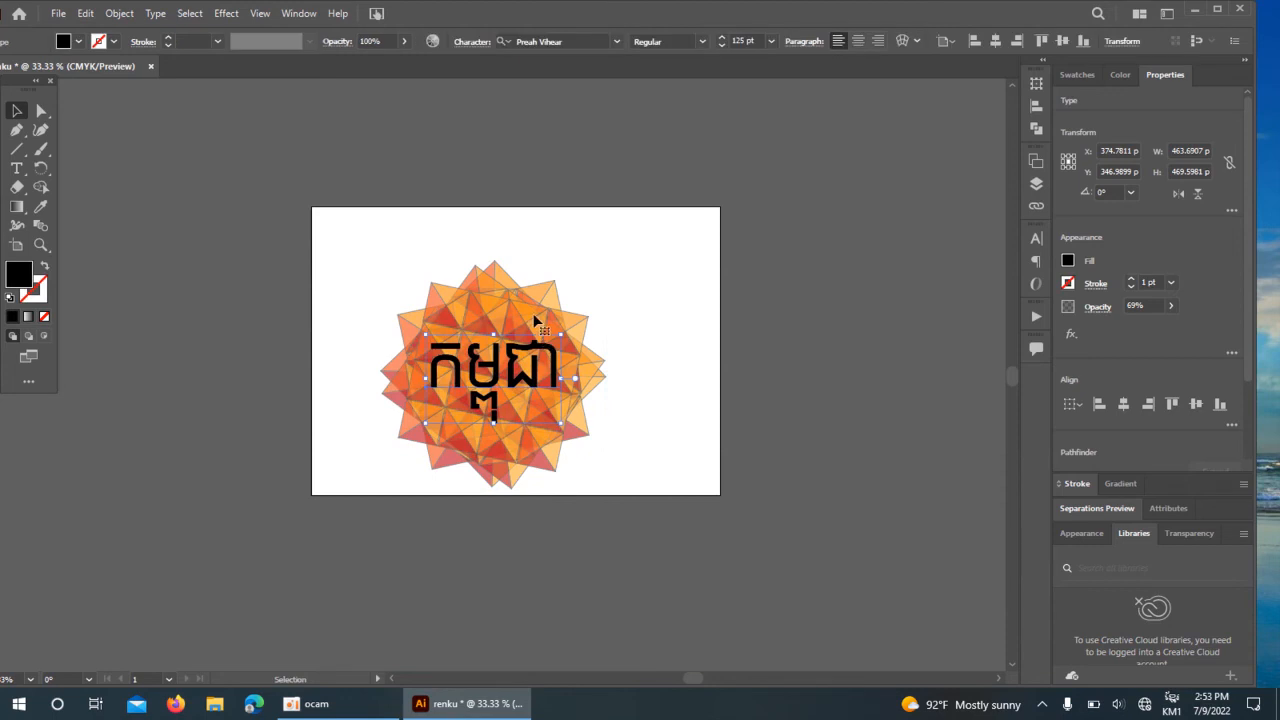
pyautogui.click(631, 322)
pyautogui.click(500, 366)
pyautogui.click(391, 286)
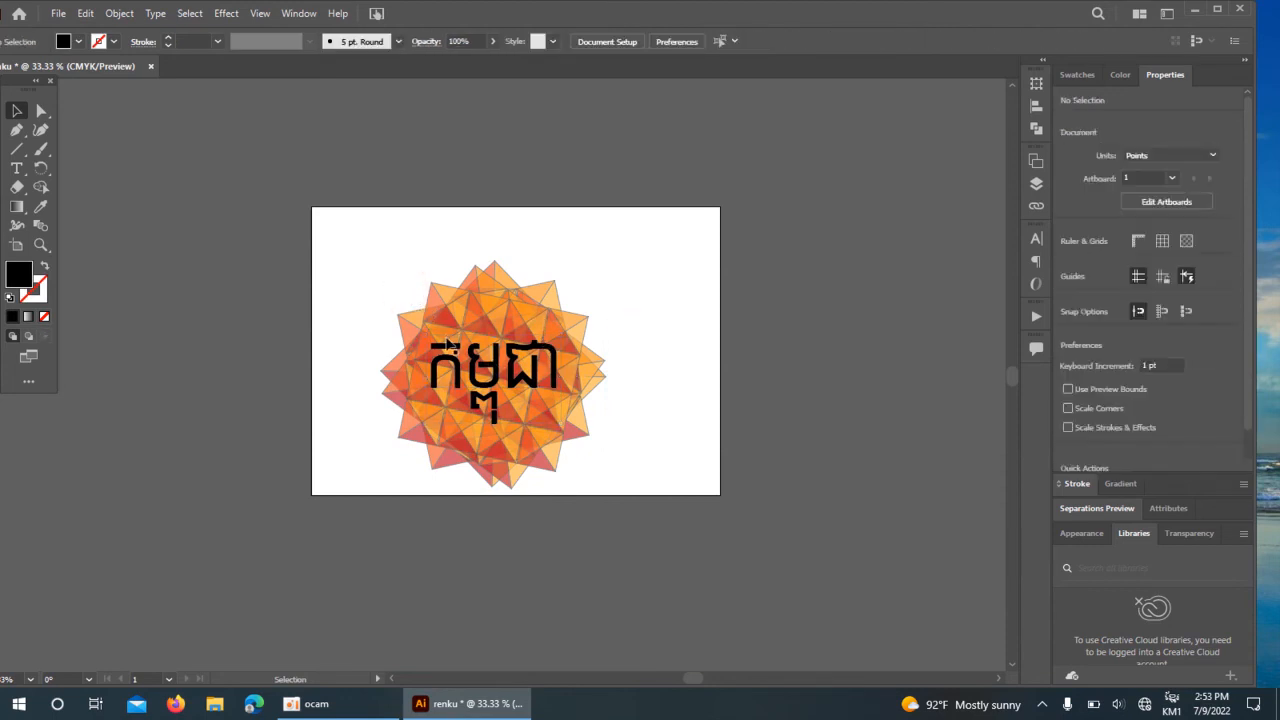
# Step: Make a clipping mask from the text and the rosette so the pattern fills the letters
pyautogui.moveTo(379, 279); pyautogui.dragTo(593, 456)
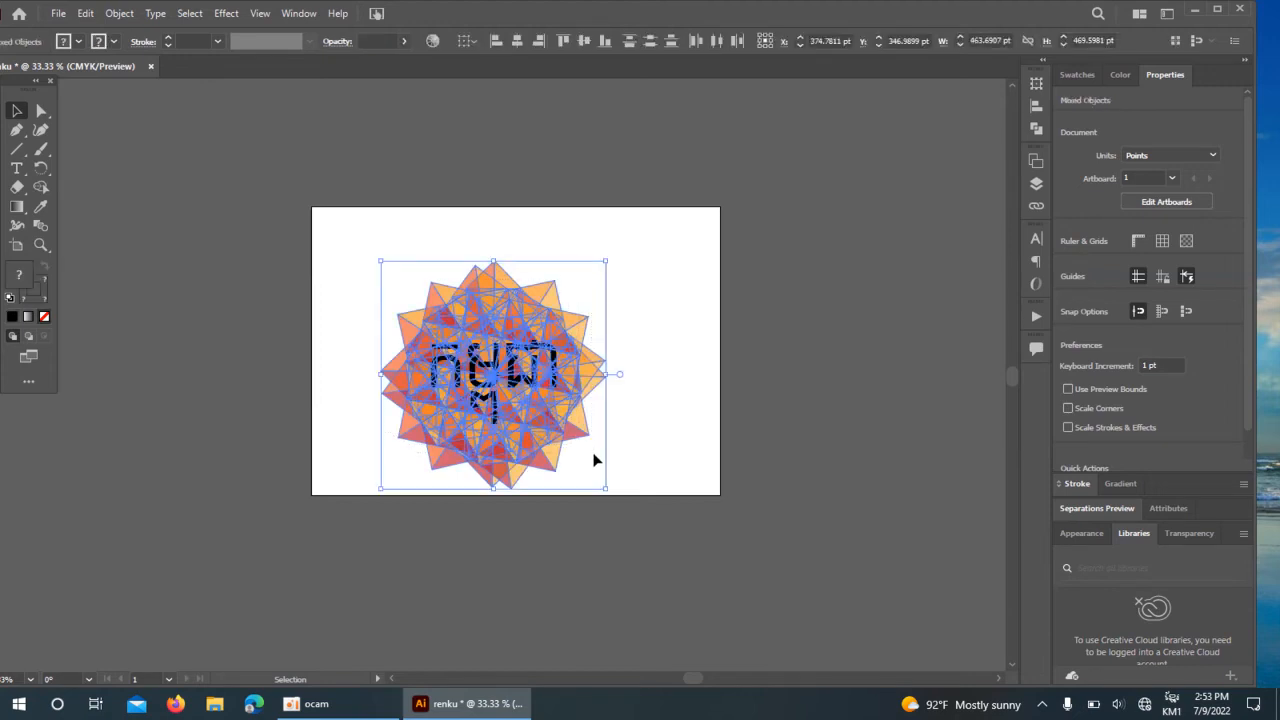
pyautogui.click(127, 17)
pyautogui.moveTo(175, 540)
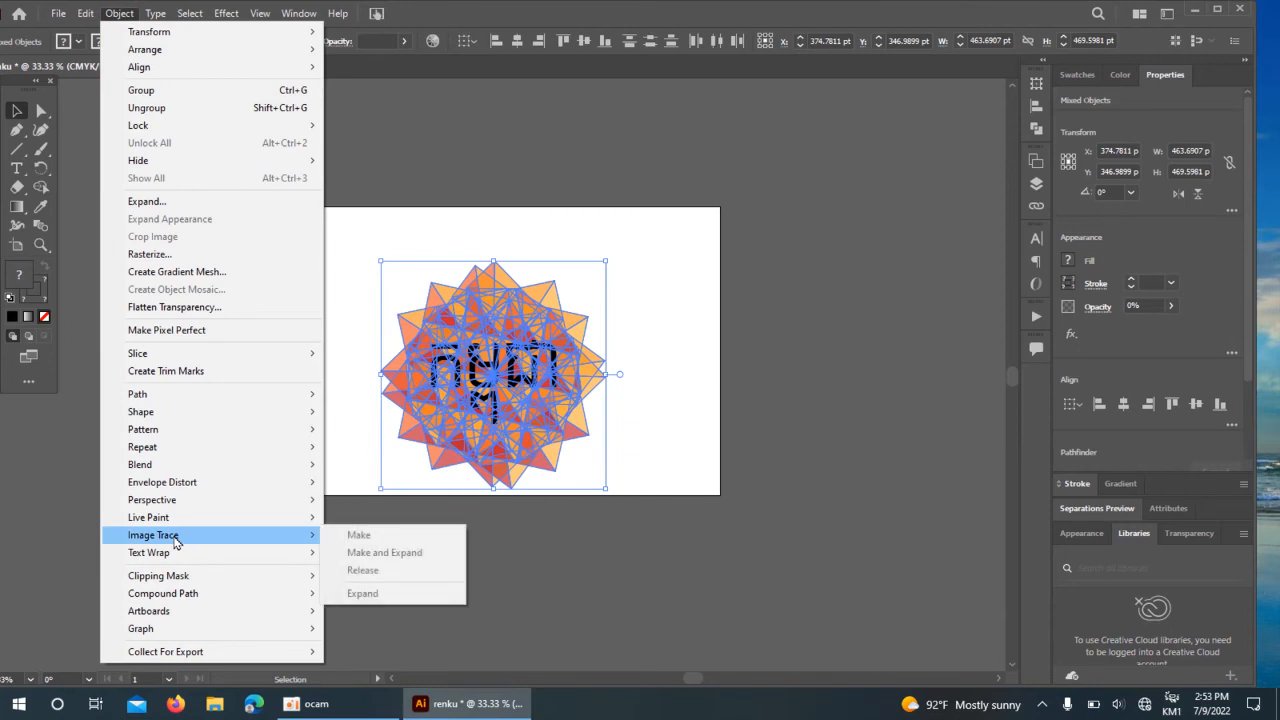
pyautogui.moveTo(177, 578)
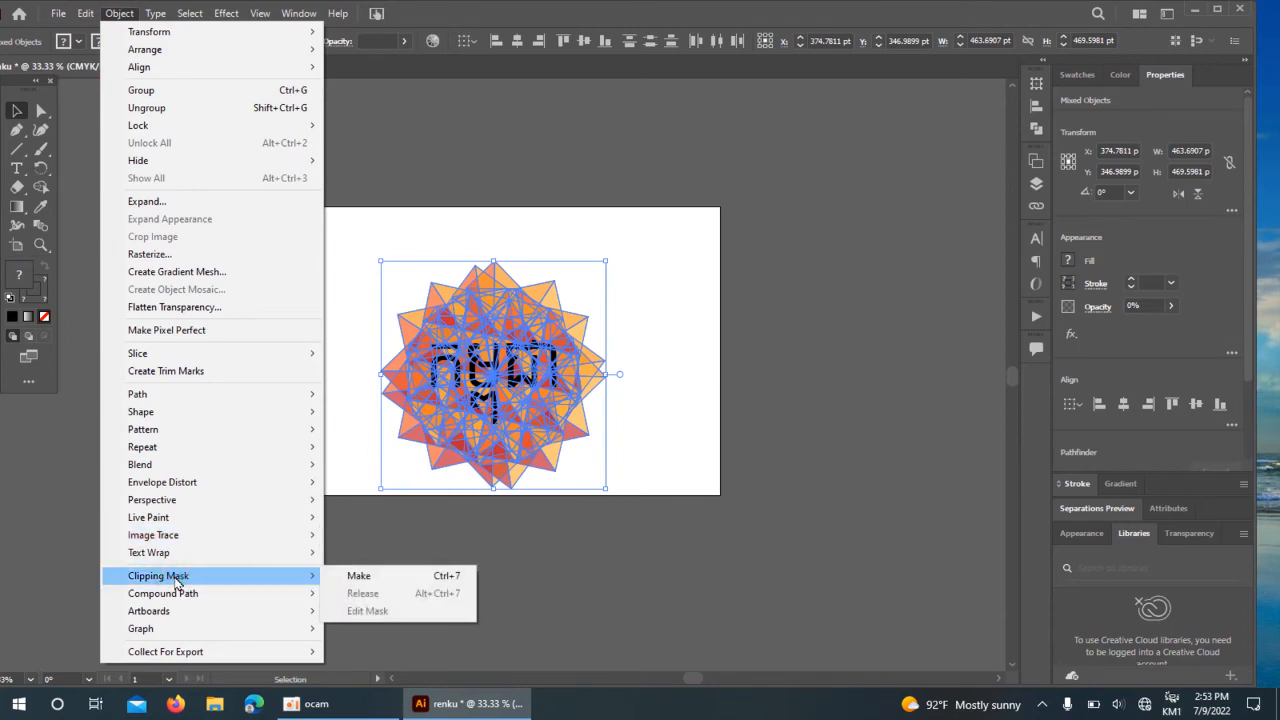
pyautogui.click(351, 577)
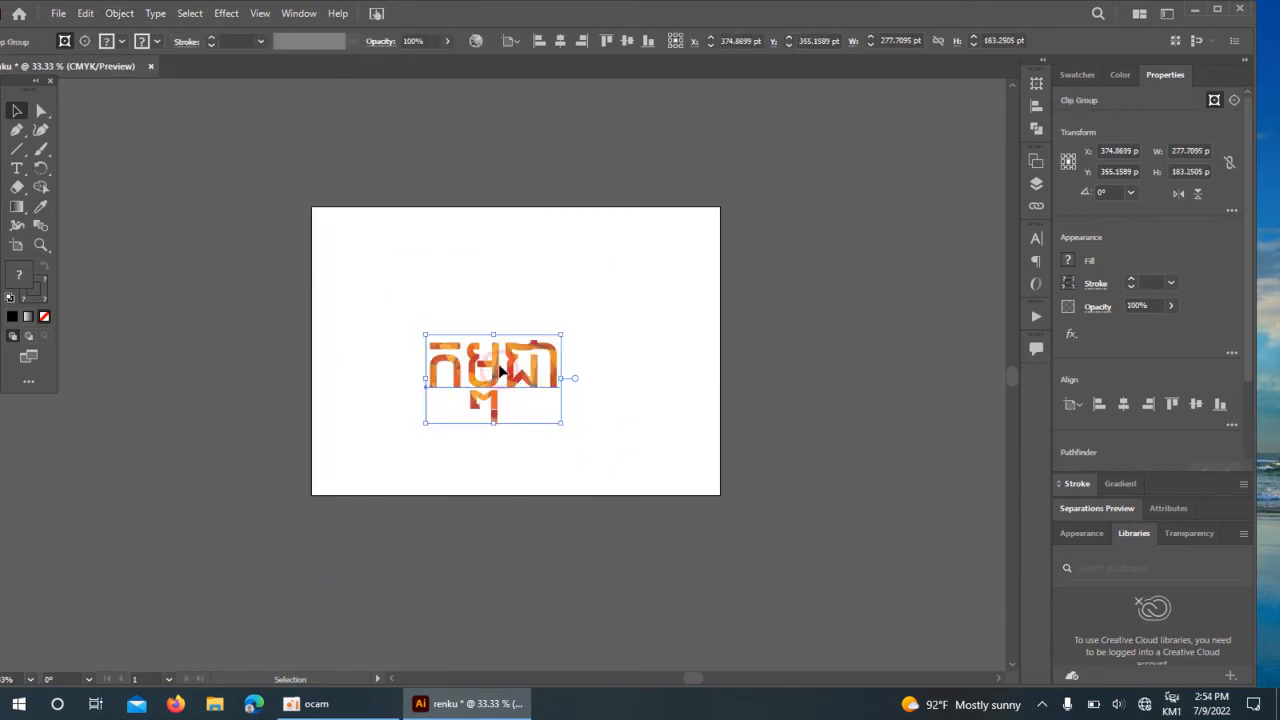
# Step: Scale the clipped text up to about 461 × 304 pt and place it near the artboard's center
pyautogui.moveTo(500, 367); pyautogui.dragTo(511, 343)
pyautogui.moveTo(575, 307); pyautogui.dragTo(664, 224)
pyautogui.click(780, 257)
pyautogui.moveTo(560, 315); pyautogui.dragTo(507, 355)
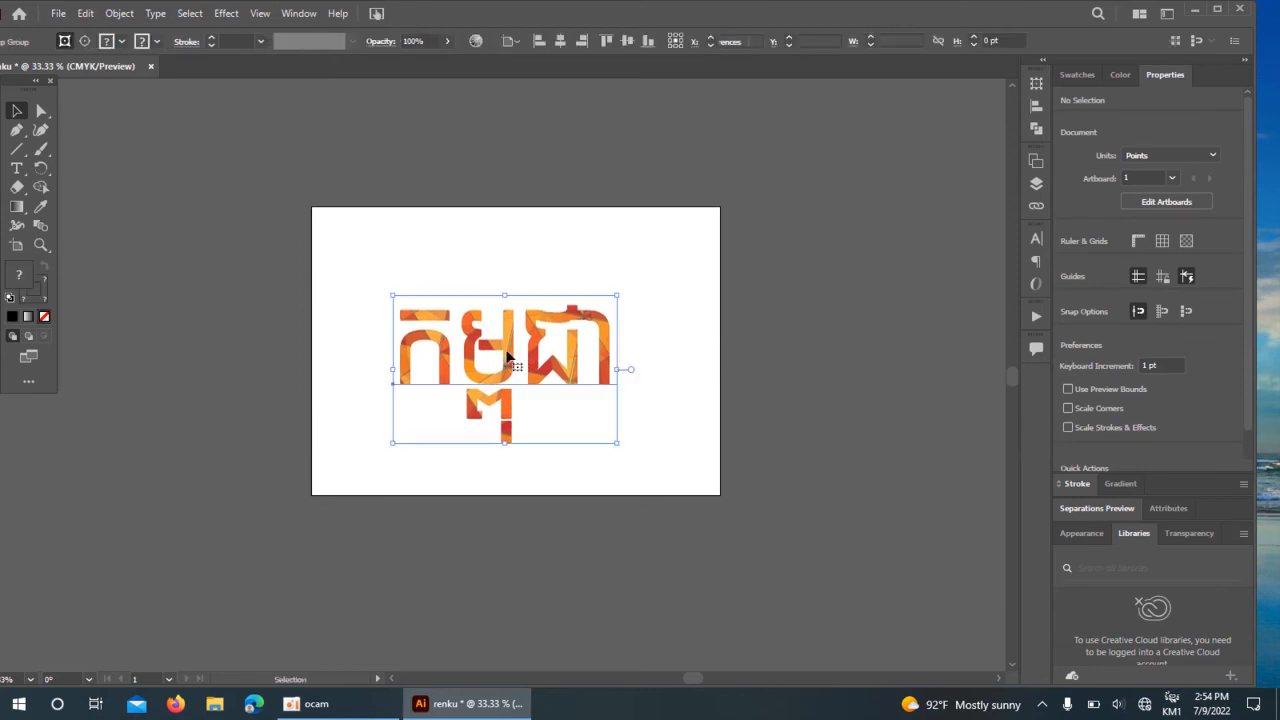
# Step: Change the clipped text's font to AKbalthom Freehand and recenter the word on the artboard
pyautogui.click(17, 169)
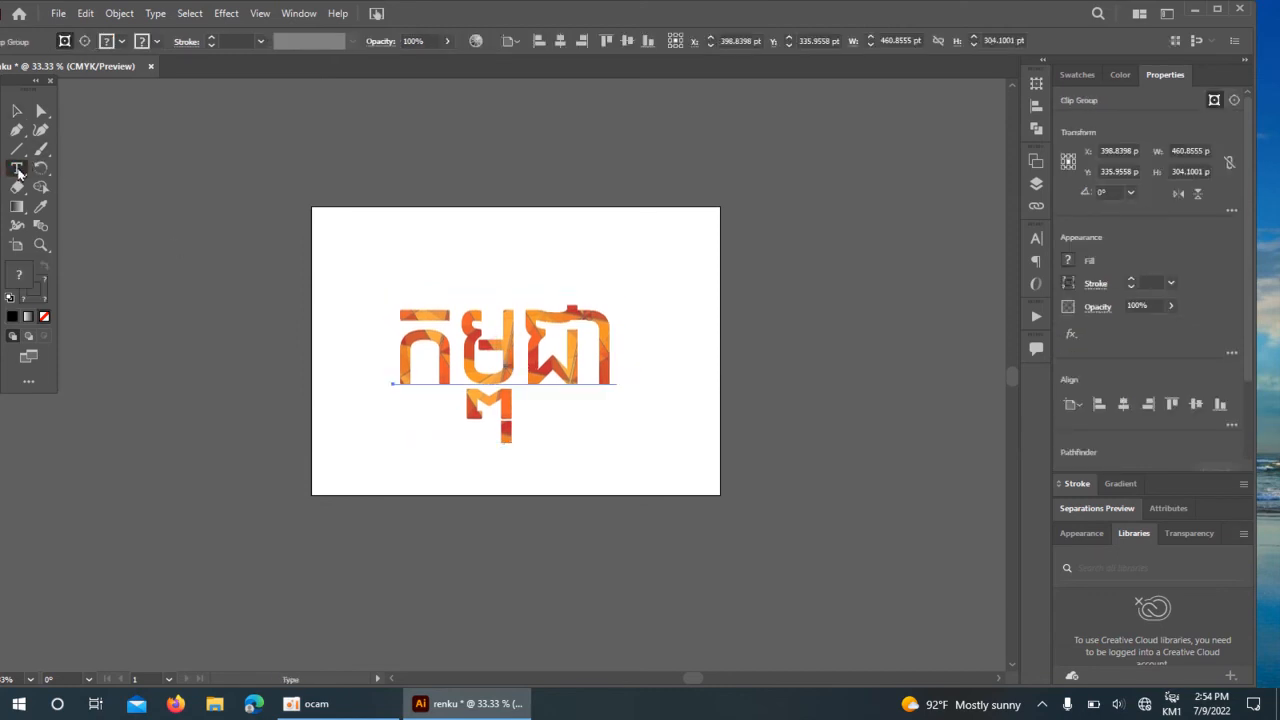
pyautogui.moveTo(408, 352); pyautogui.dragTo(603, 356)
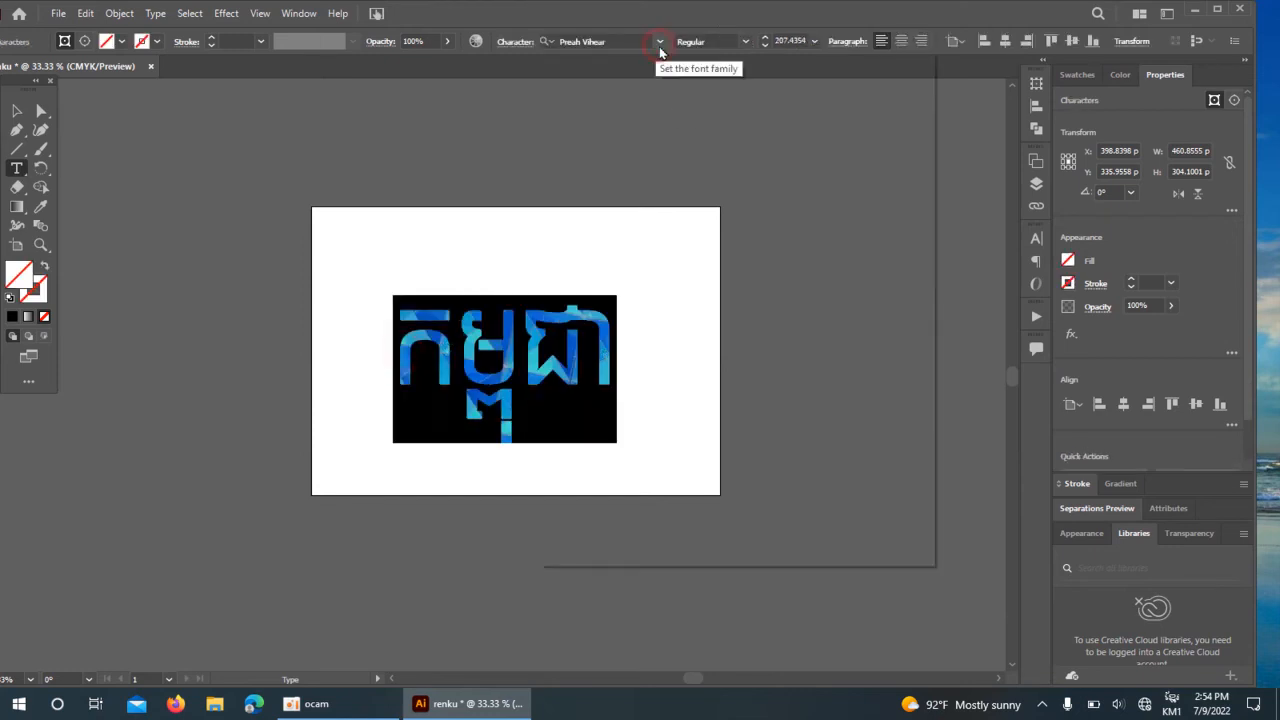
pyautogui.click(659, 41)
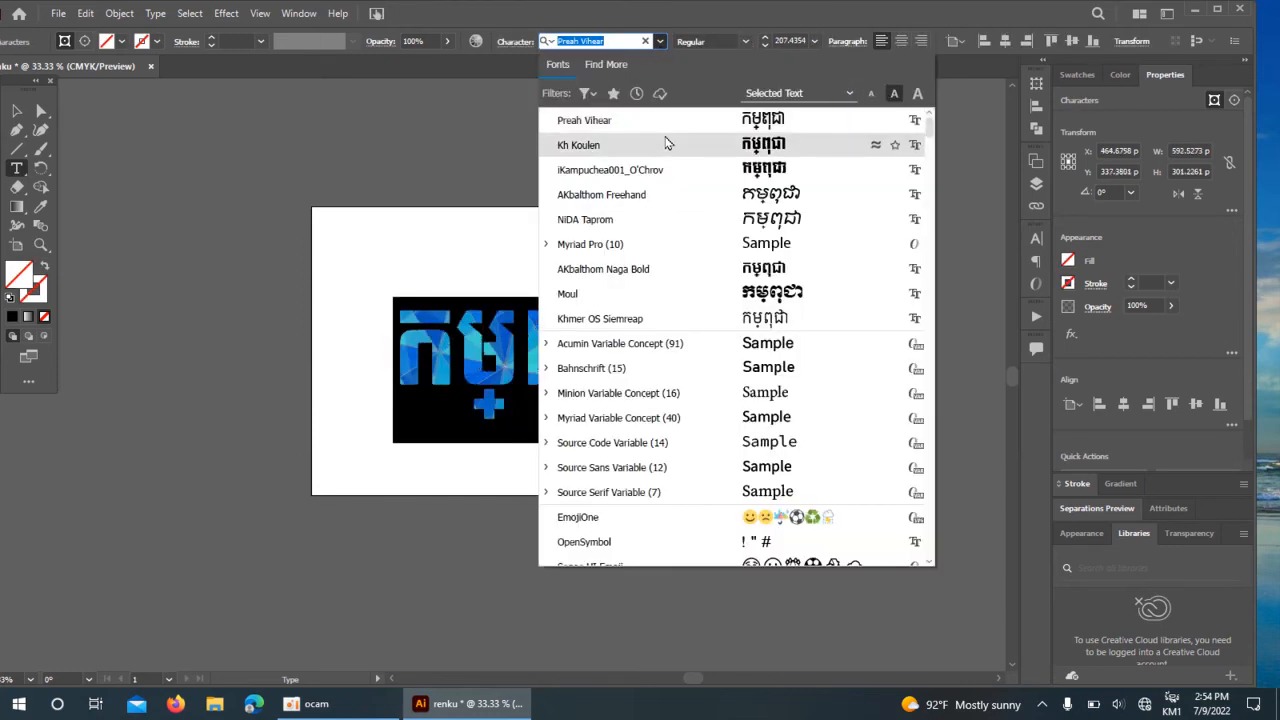
pyautogui.click(651, 198)
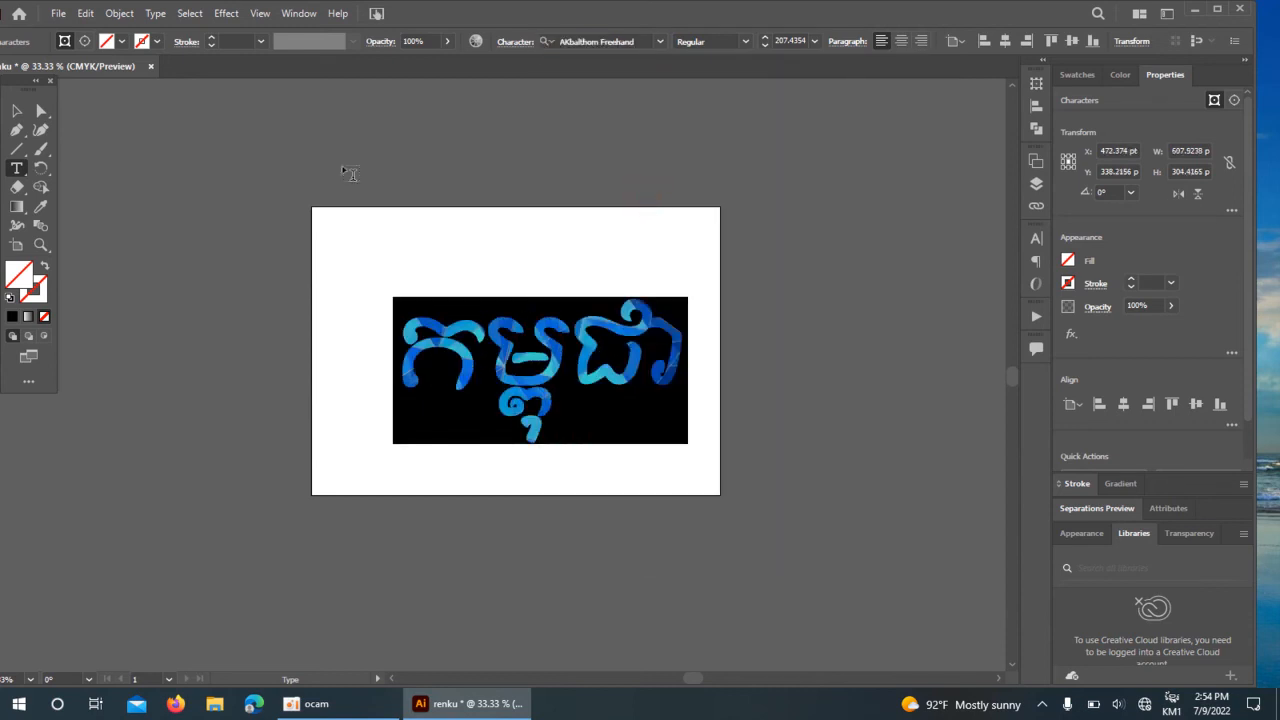
pyautogui.click(40, 111)
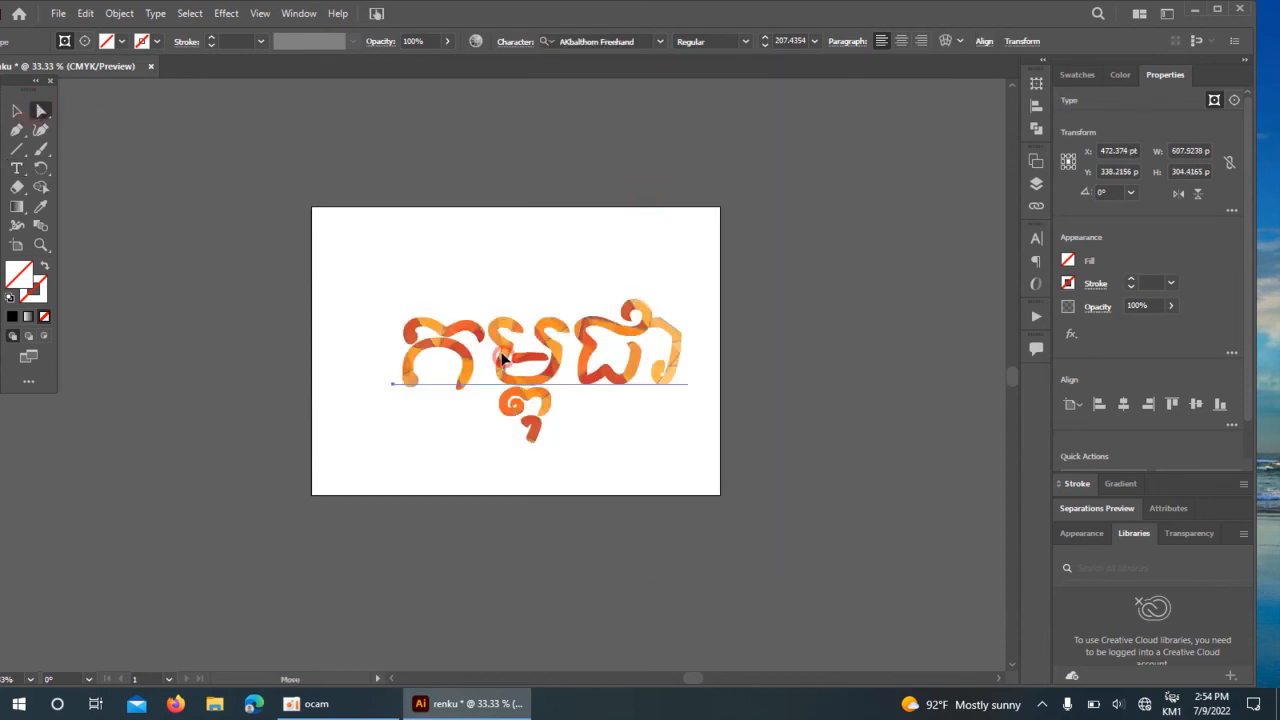
pyautogui.moveTo(505, 363); pyautogui.dragTo(489, 343)
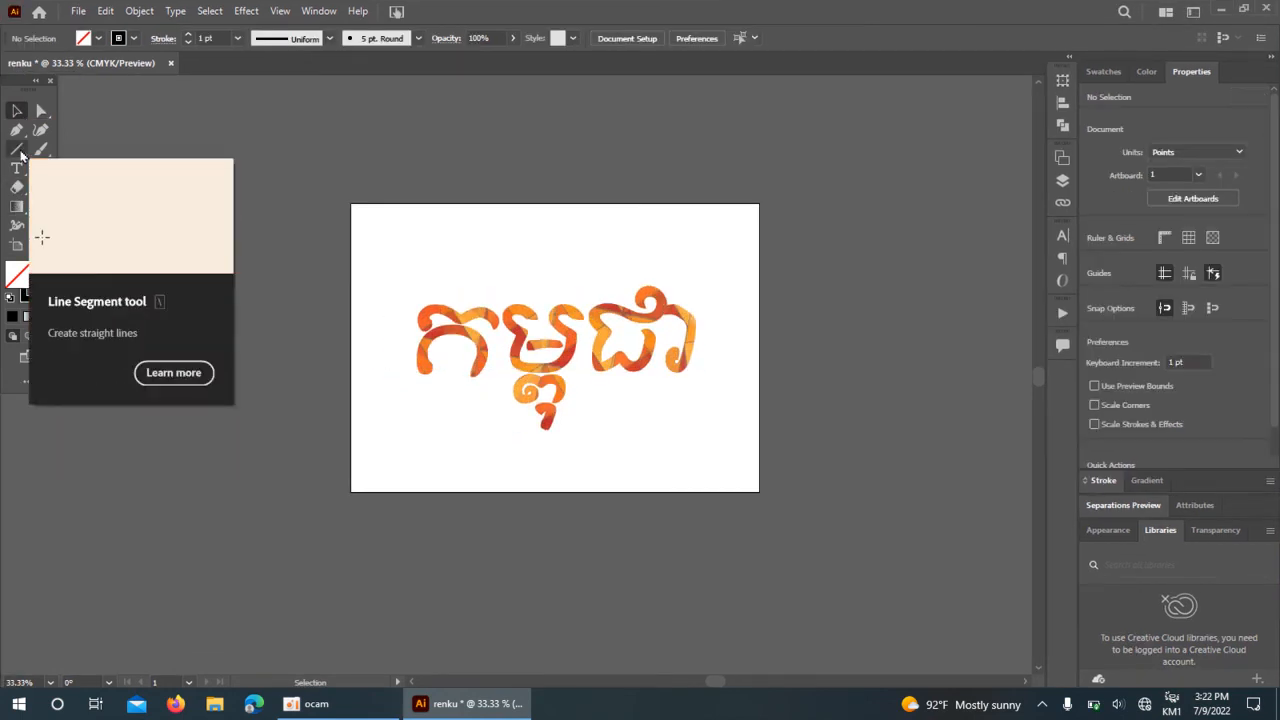
# Step: Draw a rectangle of about 838 × 595 pt covering the artboard and fill it with light gray
pyautogui.moveTo(21, 153); pyautogui.dragTo(60, 152)
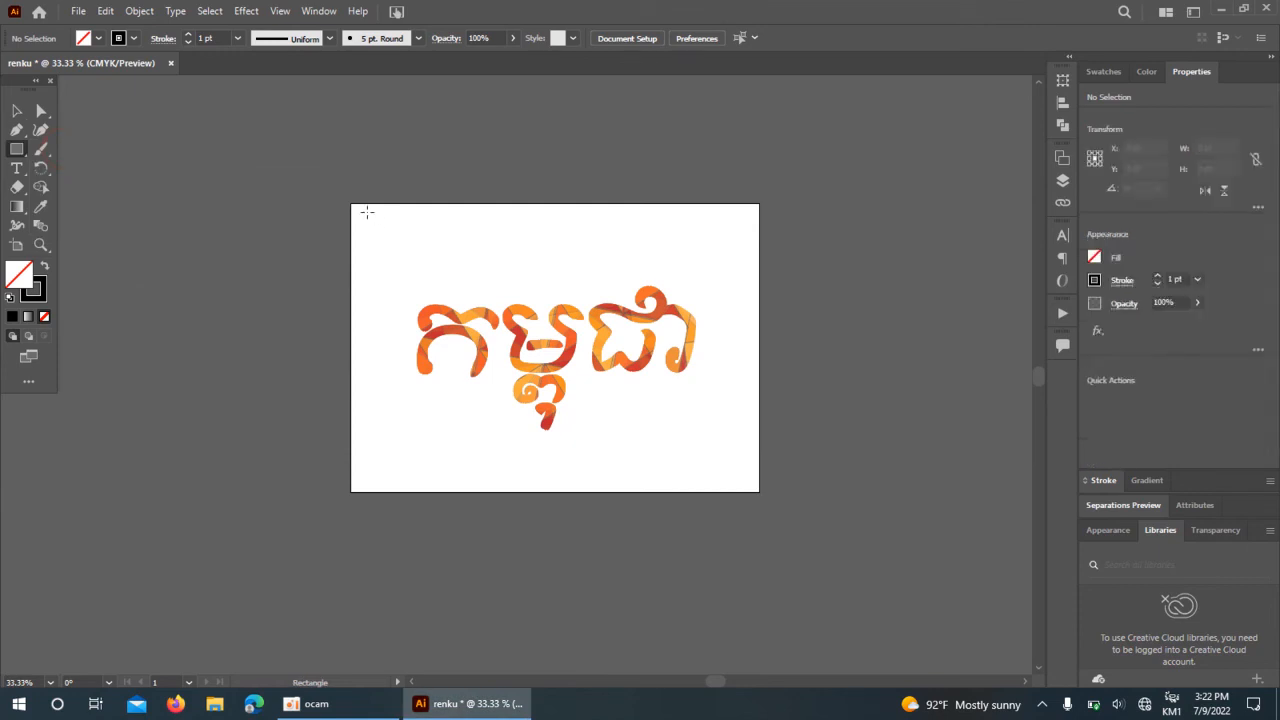
pyautogui.moveTo(352, 205); pyautogui.dragTo(760, 496)
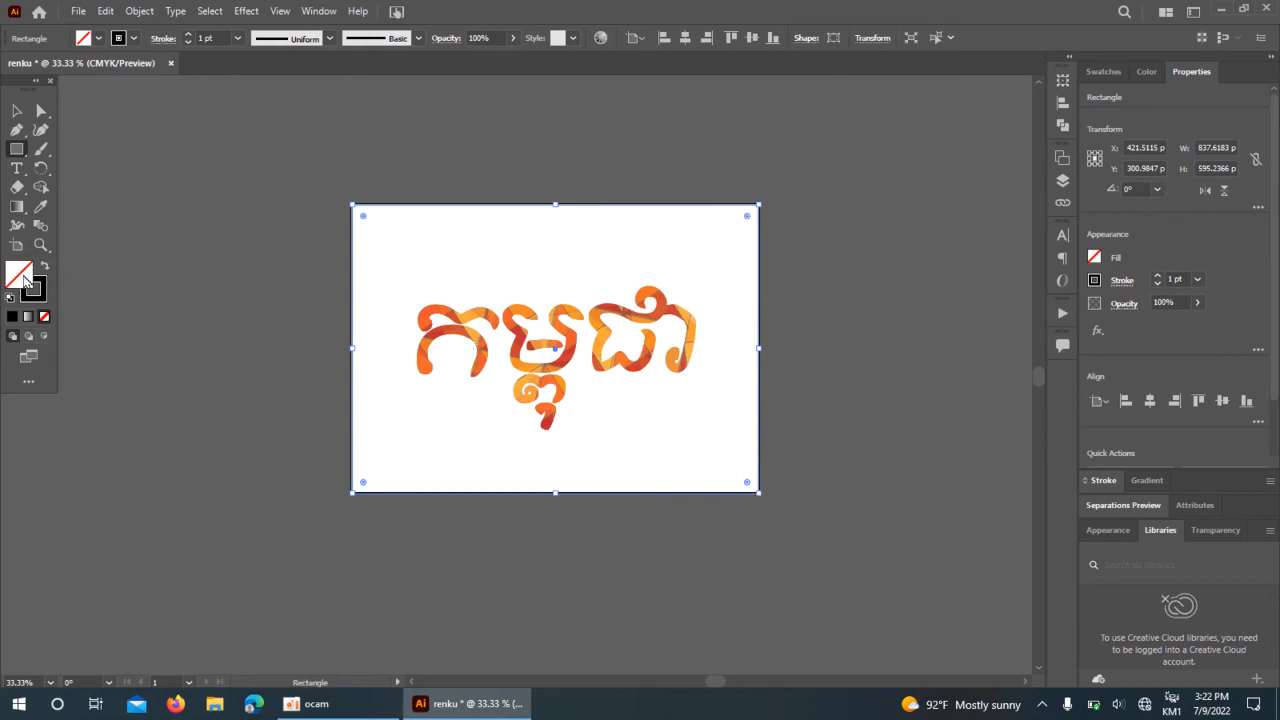
pyautogui.click(1095, 259)
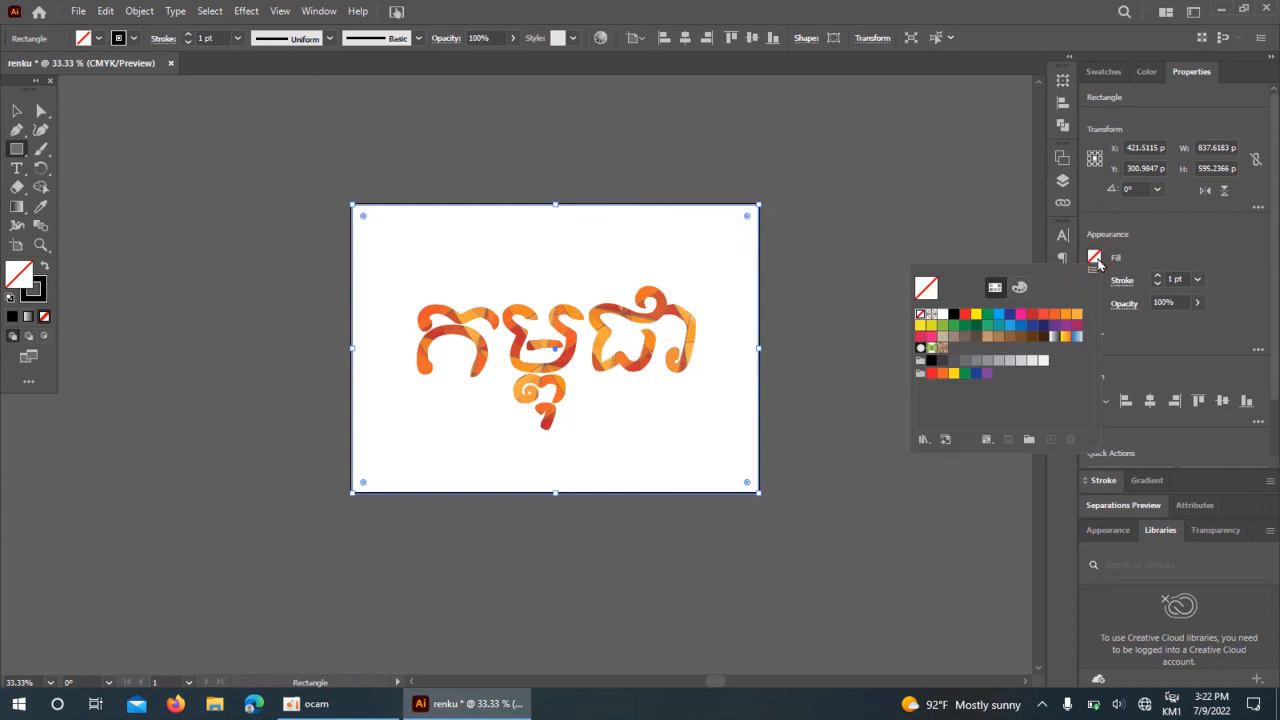
pyautogui.click(1018, 365)
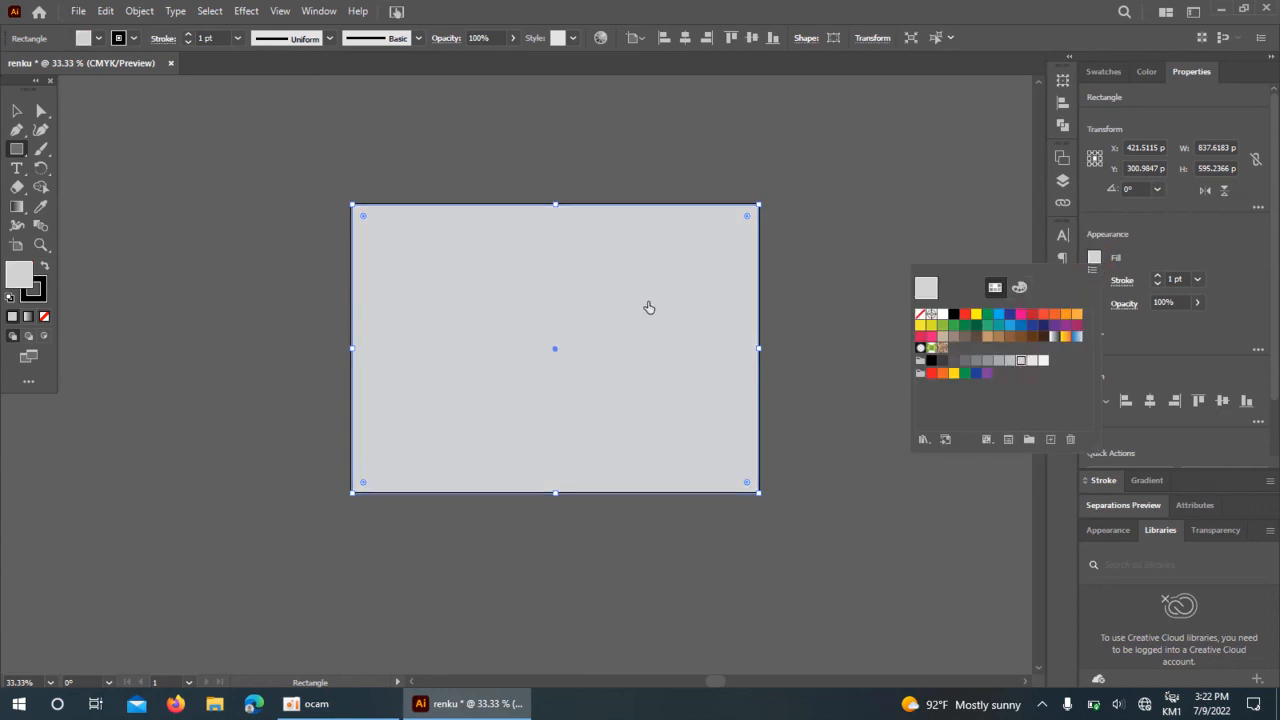
# Step: Send the gray rectangle to the back behind the clipped text and deselect everything
pyautogui.click(628, 309)
pyautogui.rightClick(628, 309)
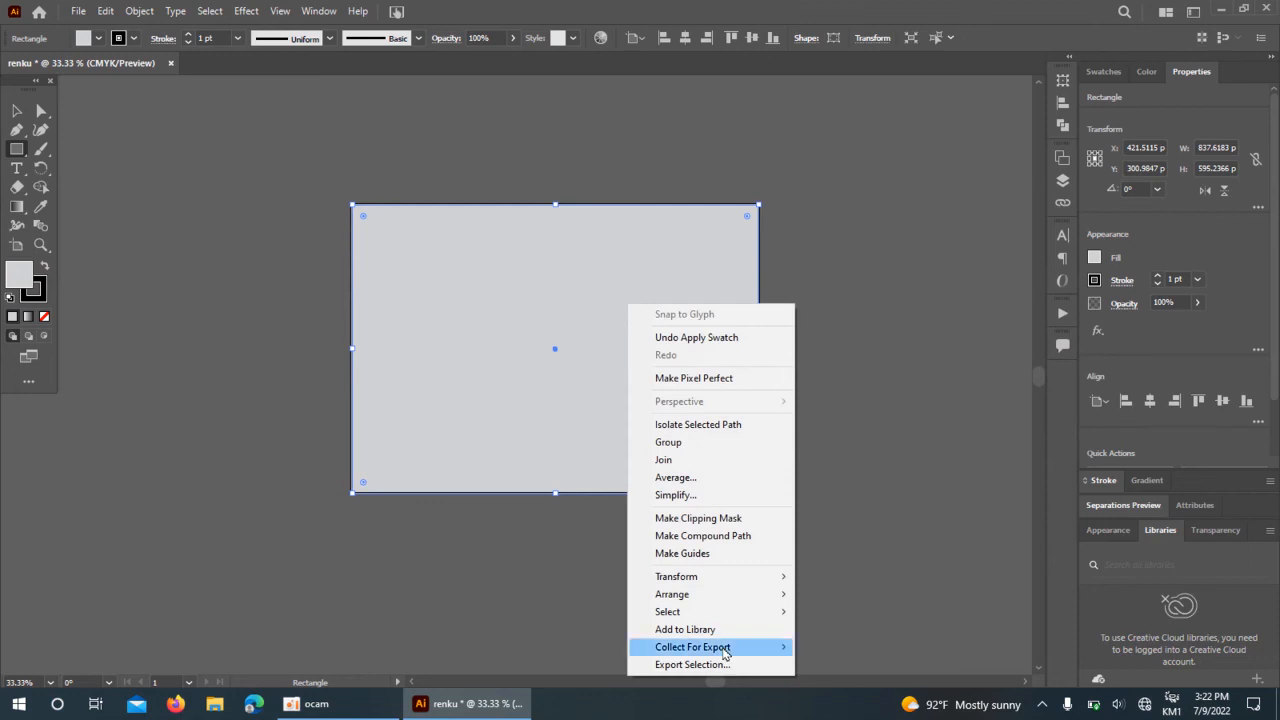
pyautogui.moveTo(674, 594)
pyautogui.click(845, 646)
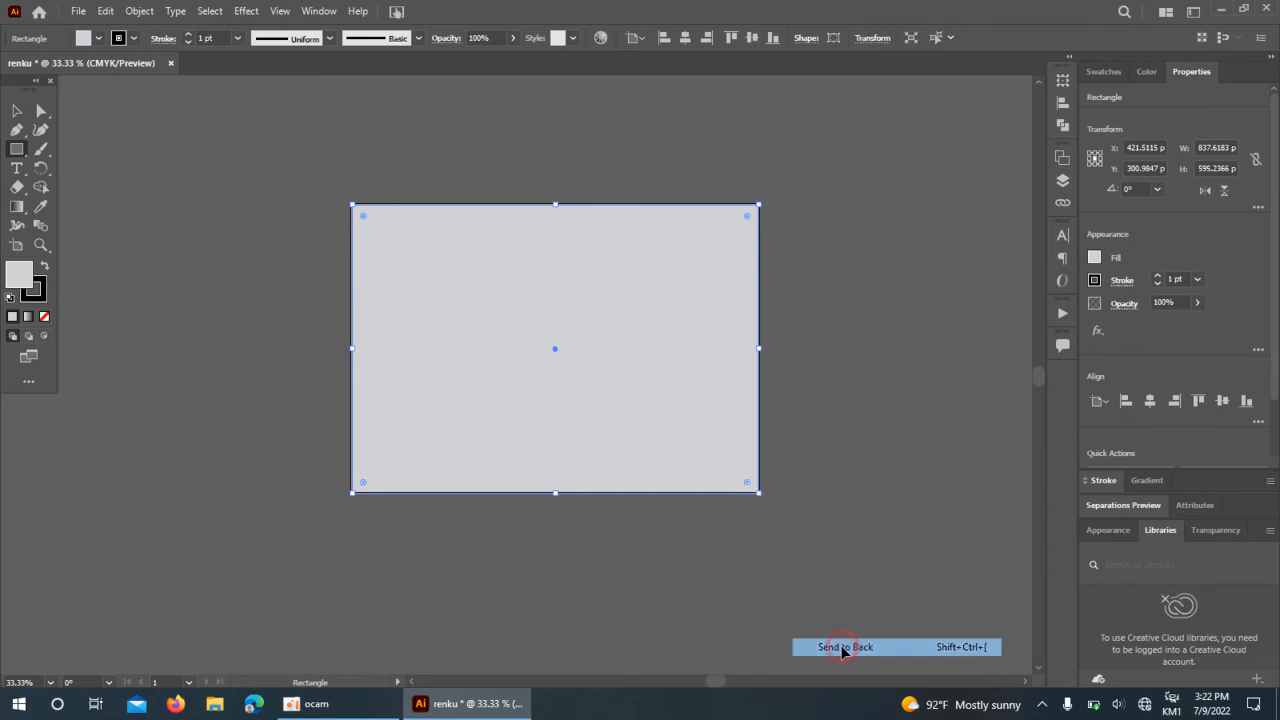
pyautogui.click(41, 113)
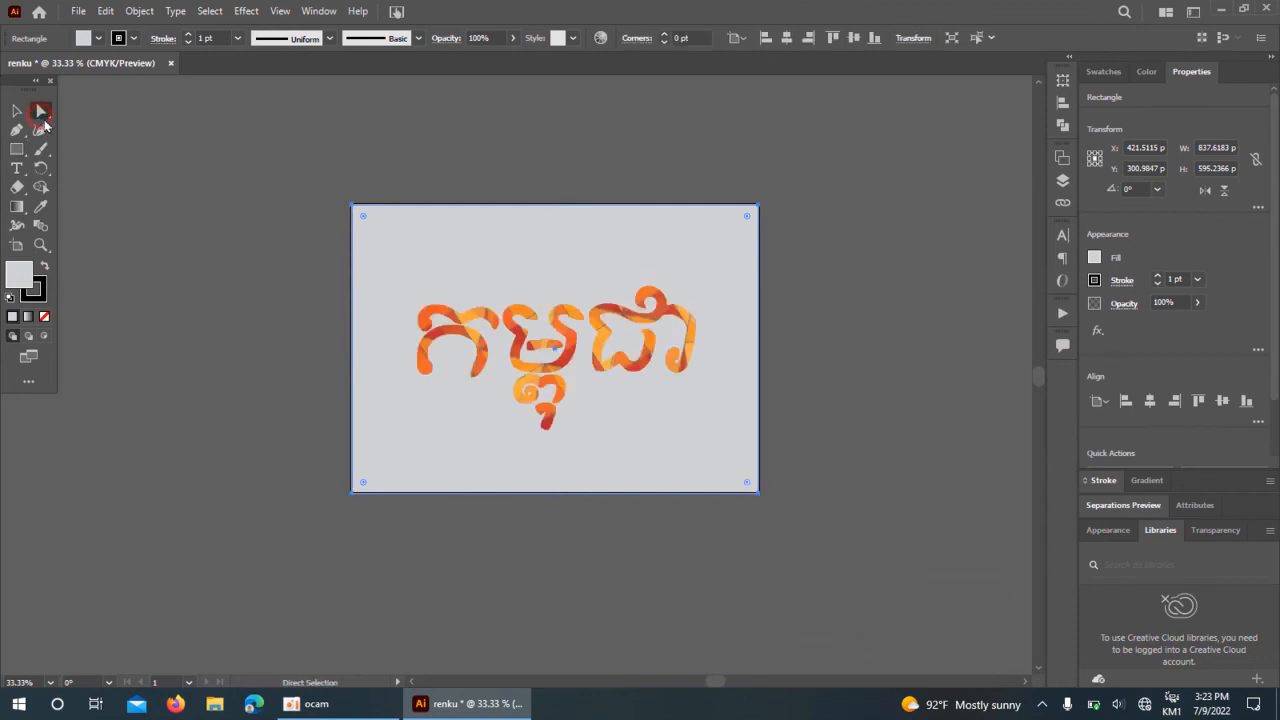
pyautogui.click(420, 290)
pyautogui.click(274, 226)
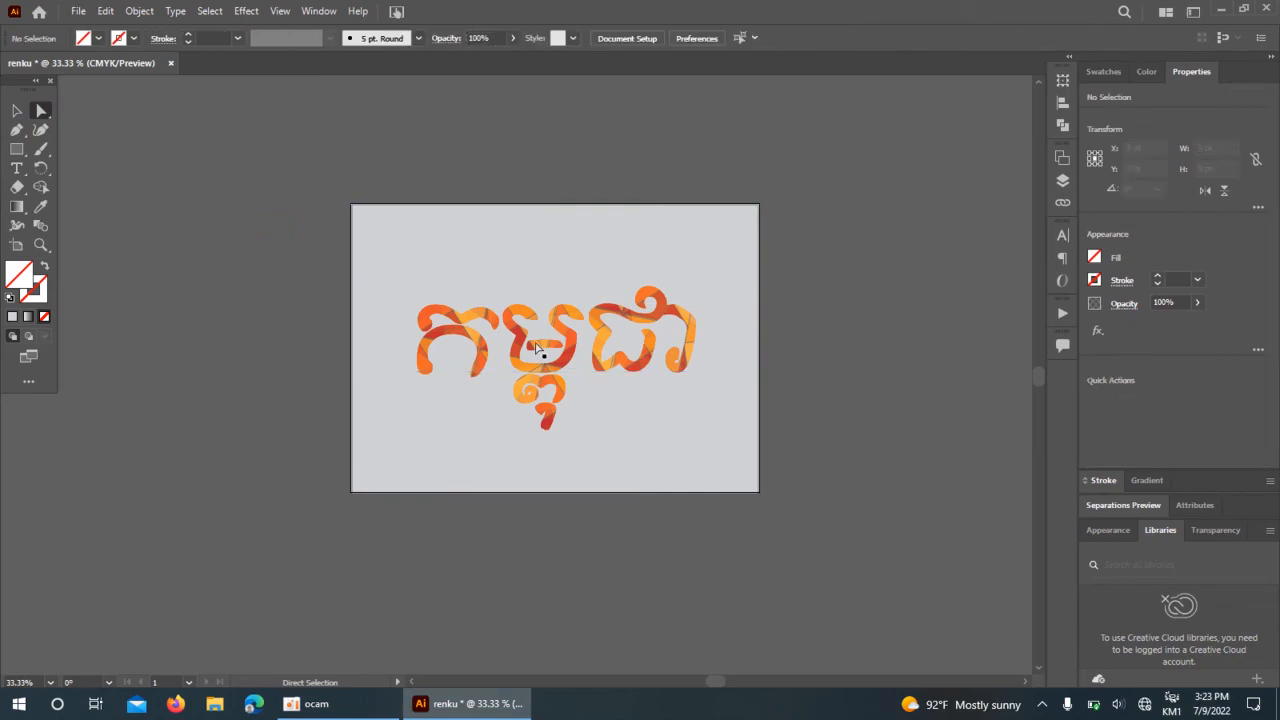